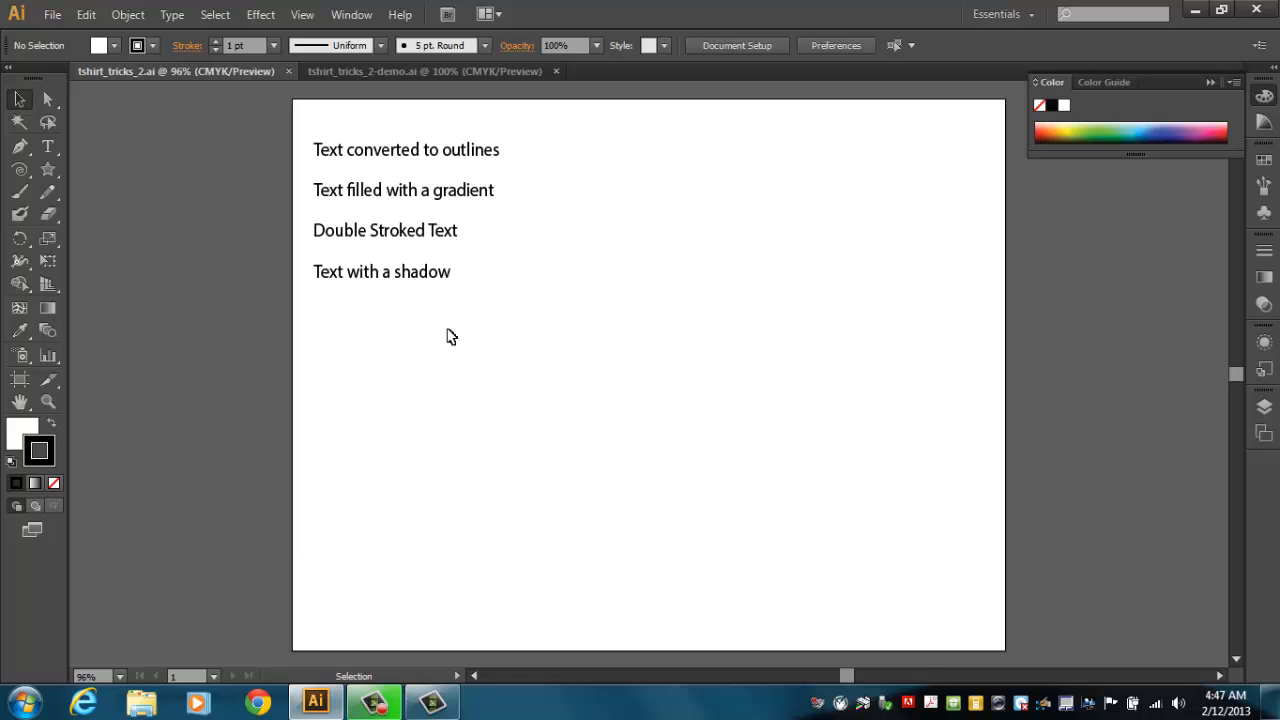
Review the finished text effect examples in the demo document, then return to the working file.
left_click(407, 71)
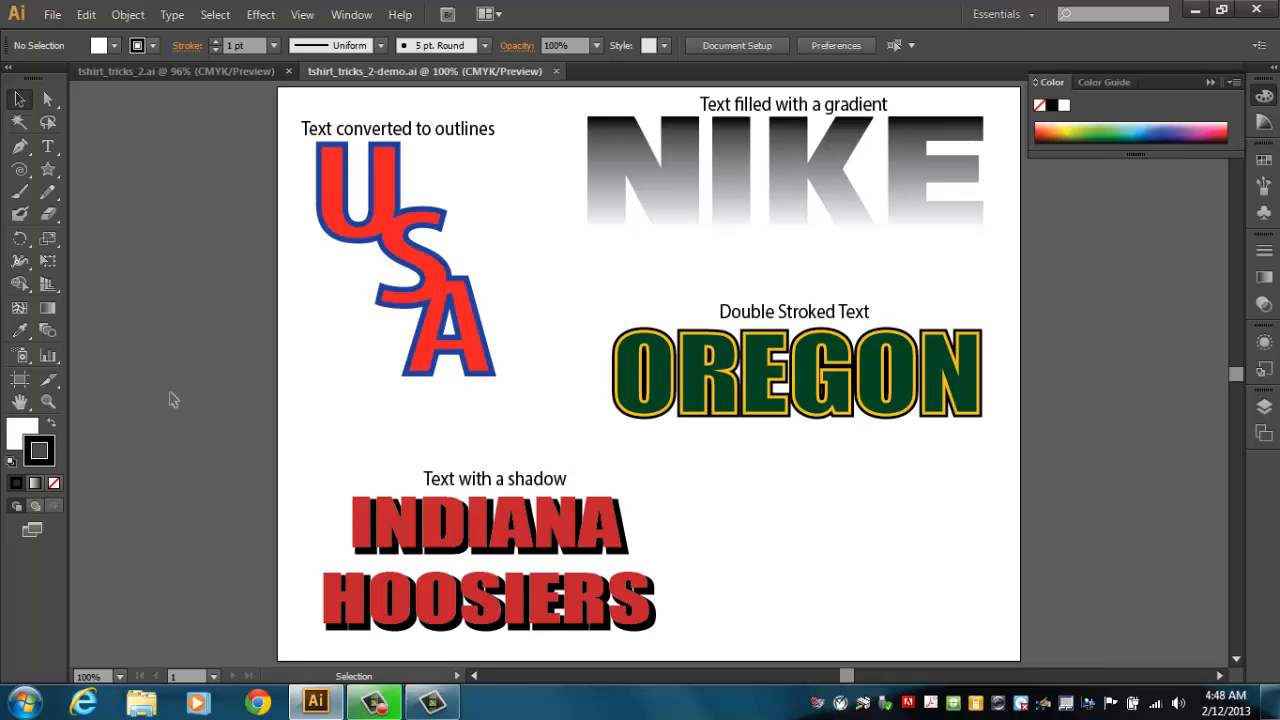
left_click(142, 71)
Move the block of example labels off the artboard to its left side.
left_click_drag(257, 123, 215, 271)
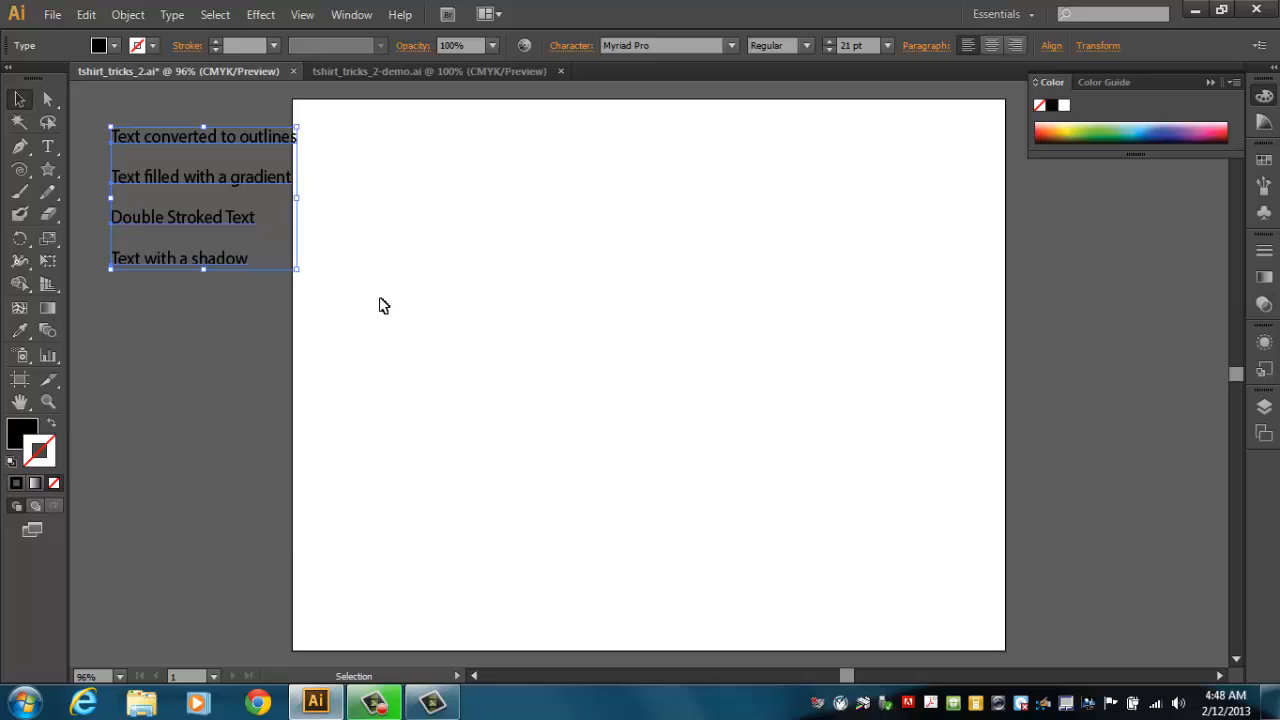
left_click(403, 349)
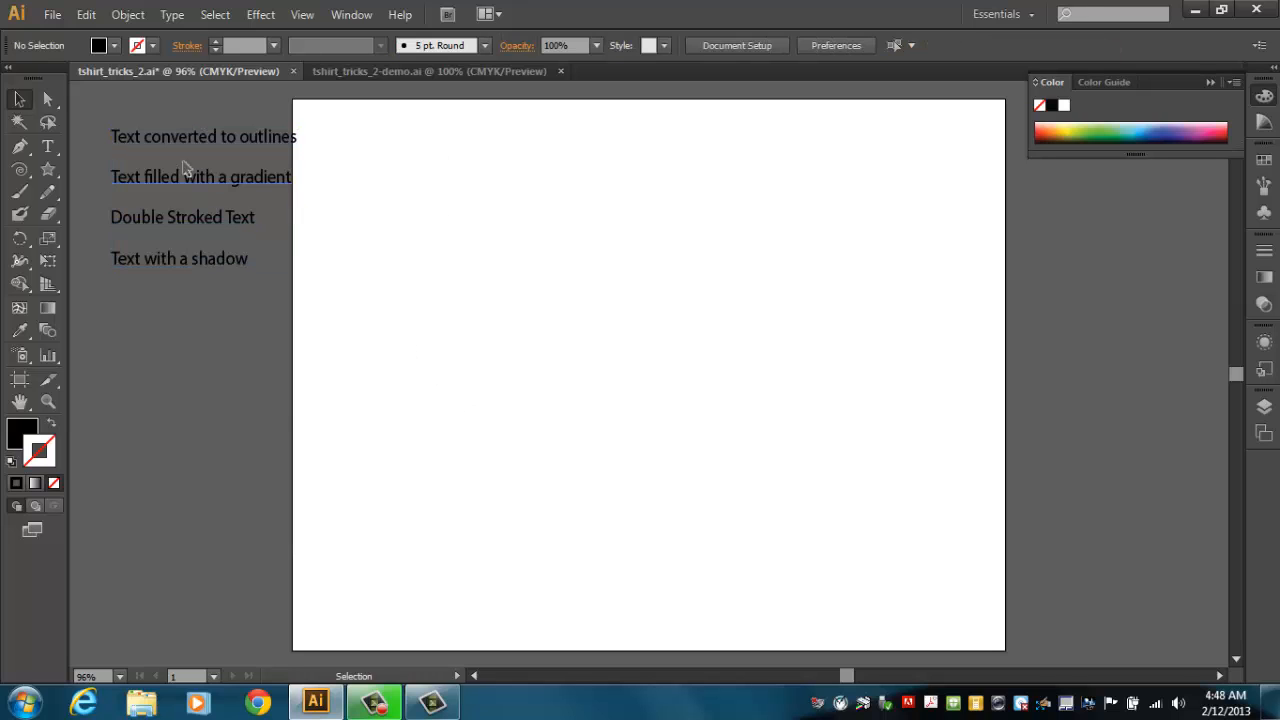
left_click(377, 72)
left_click(179, 71)
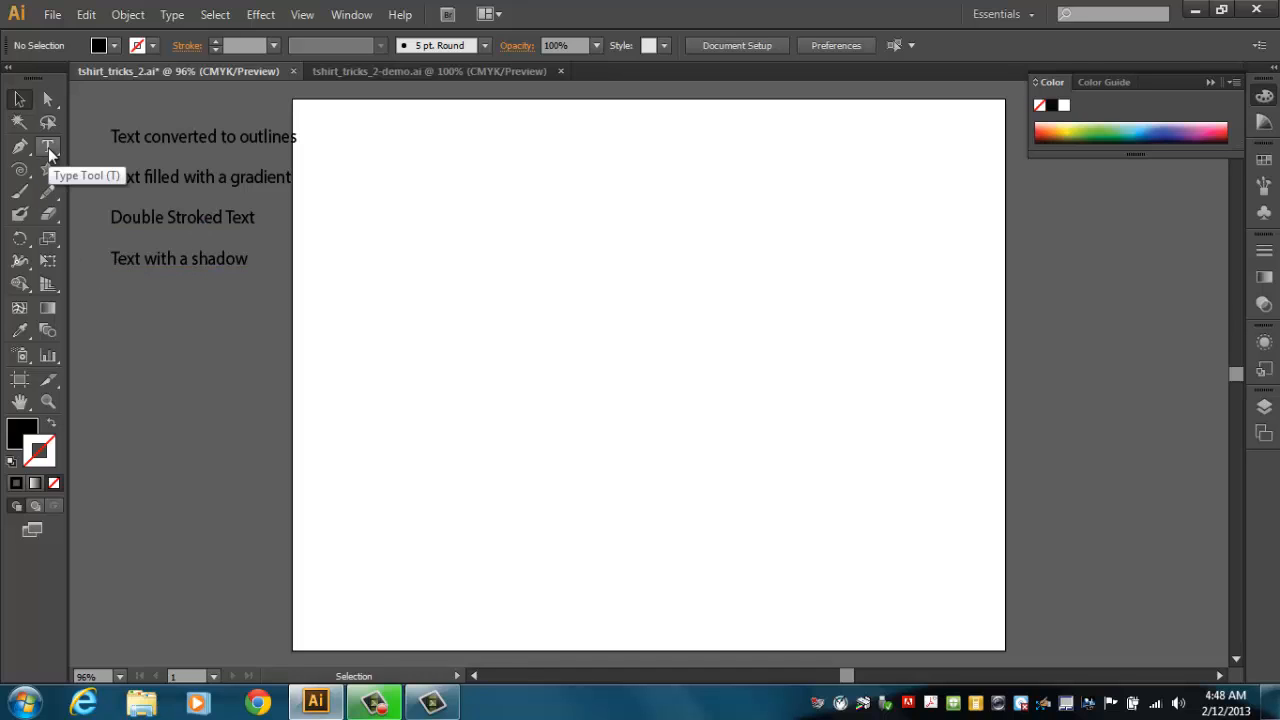
Create a USA text object with the Type Tool and scale it up to about 88 pt.
left_click(48, 147)
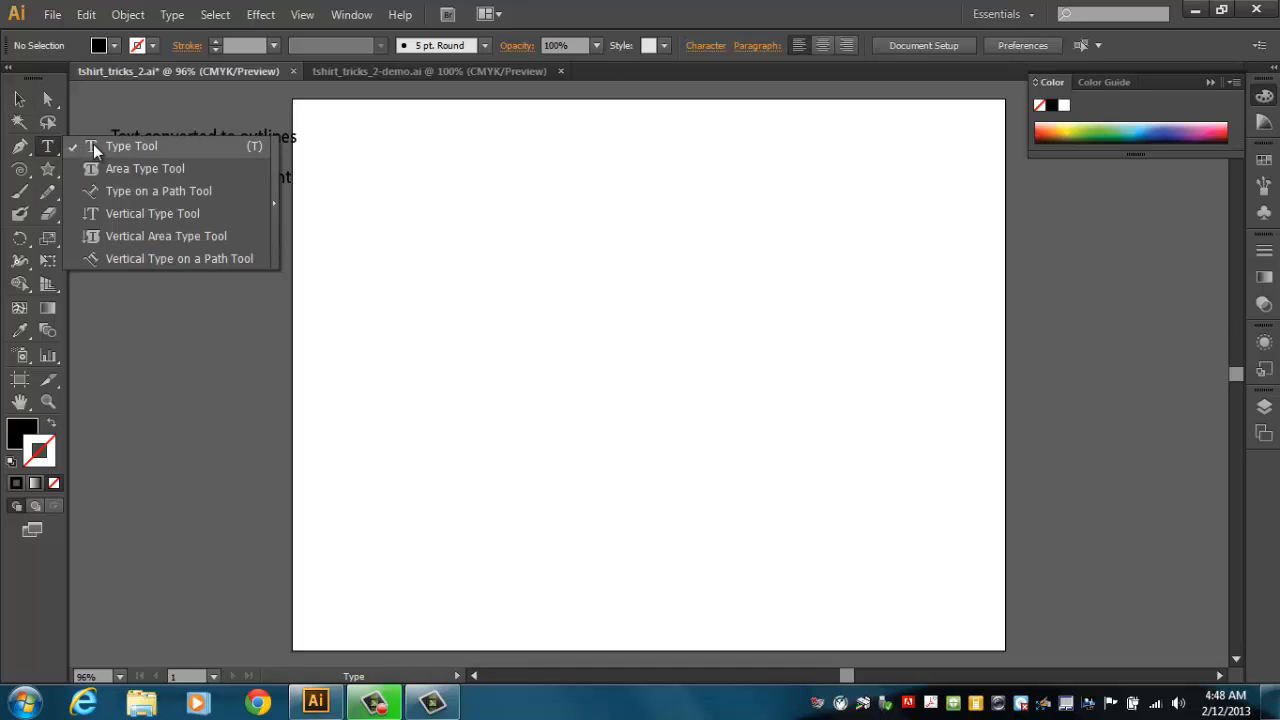
left_click(93, 146)
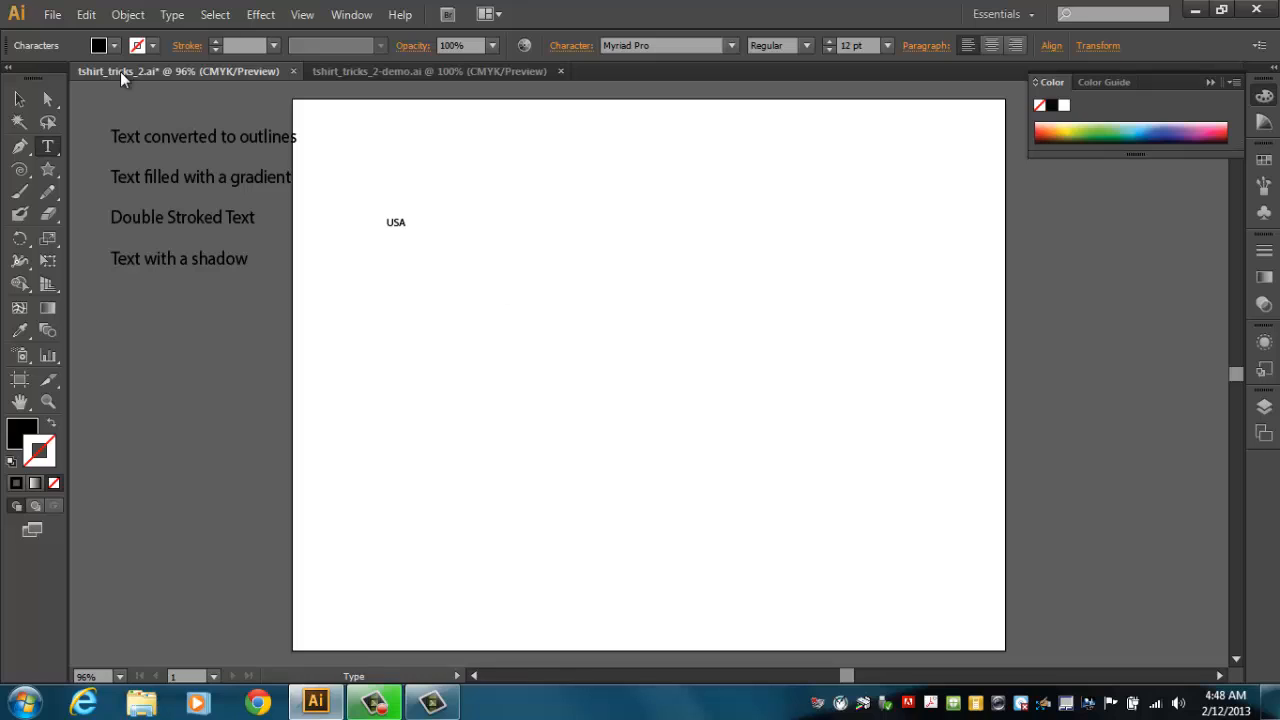
left_click(19, 100)
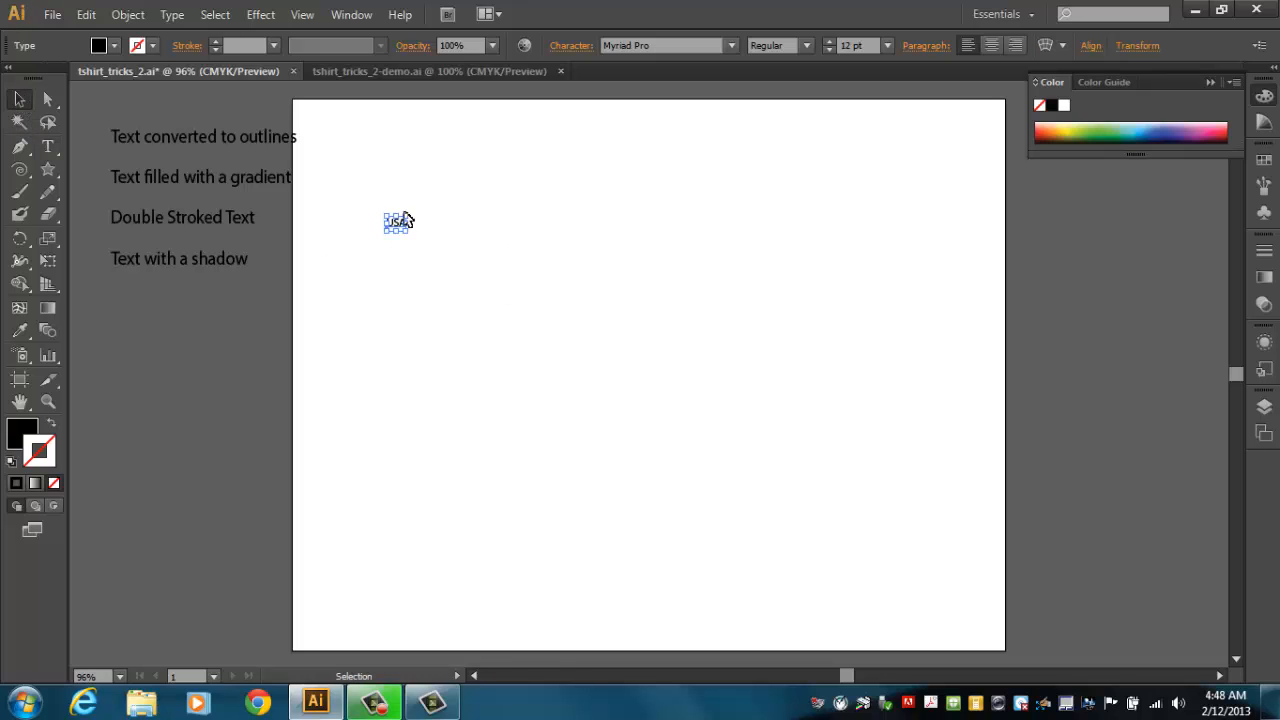
left_click_drag(410, 214, 617, 123)
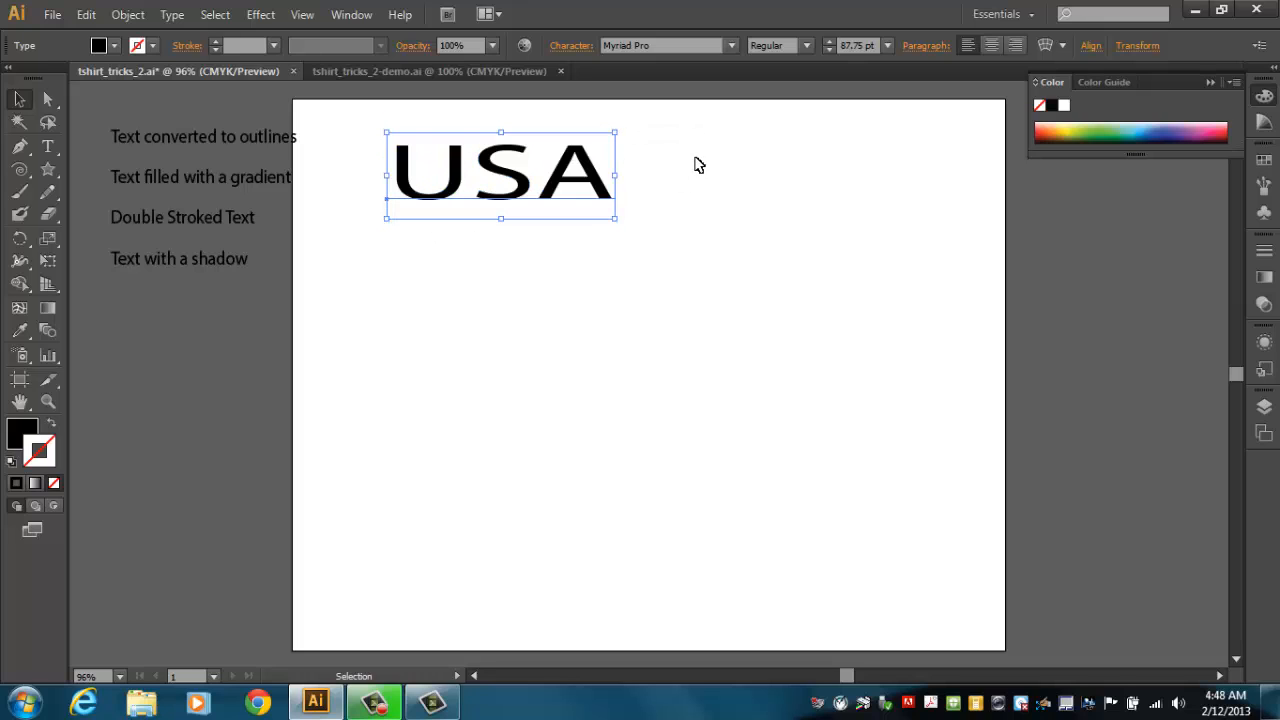
Change the USA text's font to Arial.
left_click(731, 48)
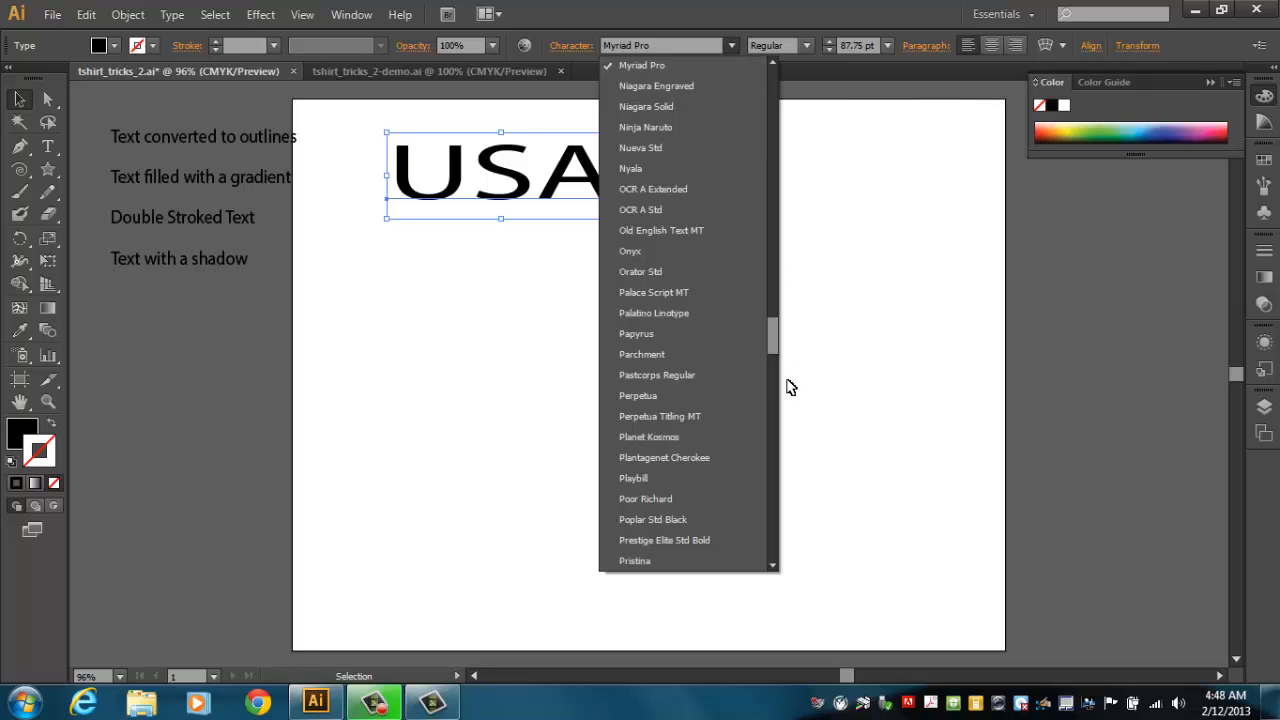
left_click_drag(774, 340, 768, 82)
left_click(639, 127)
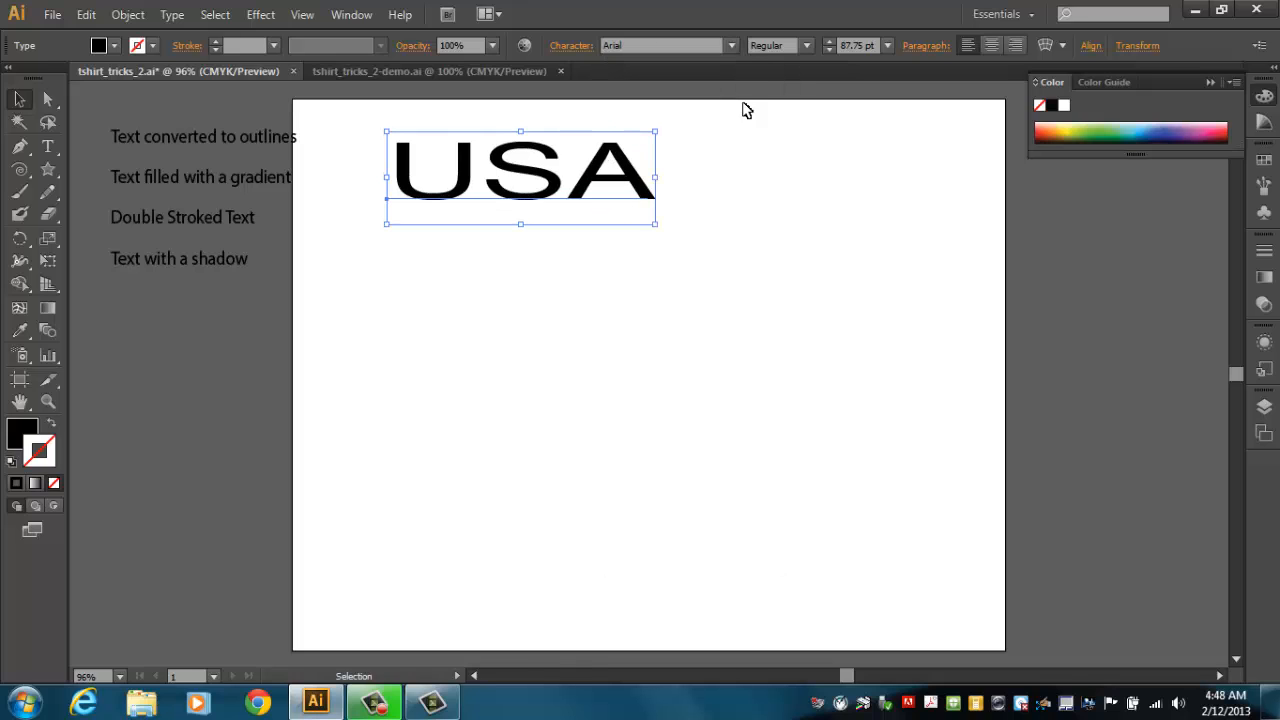
Set the font style to Black and enlarge the text to about 128 pt.
left_click(805, 46)
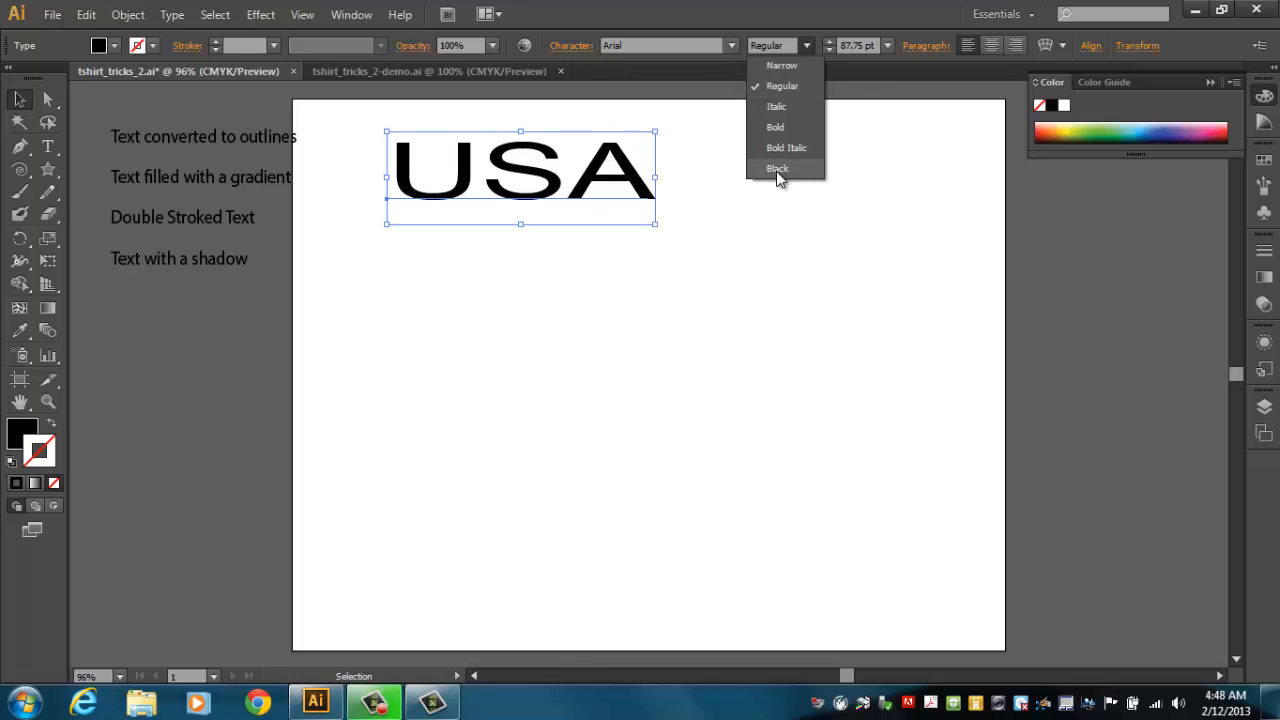
left_click(778, 170)
left_click_drag(690, 222, 683, 264)
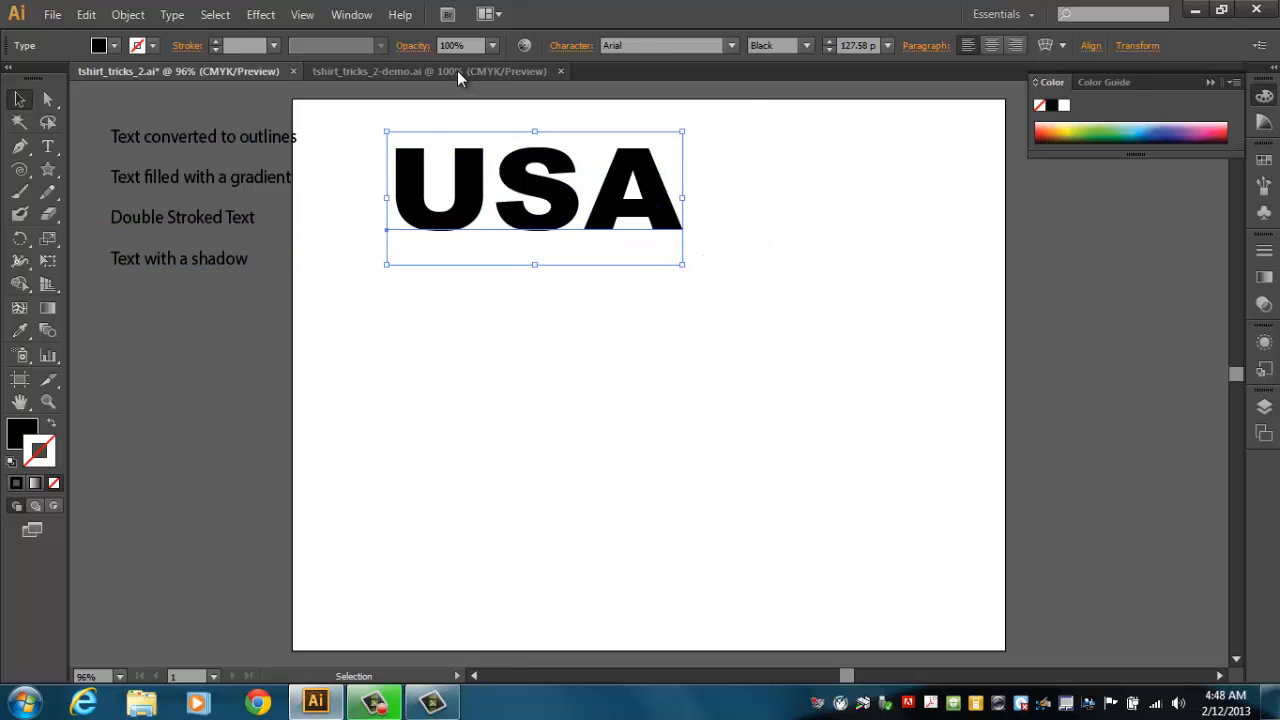
Scale the USA text to about 134 pt and move it toward the upper left of the artboard.
left_click(457, 71)
left_click(152, 70)
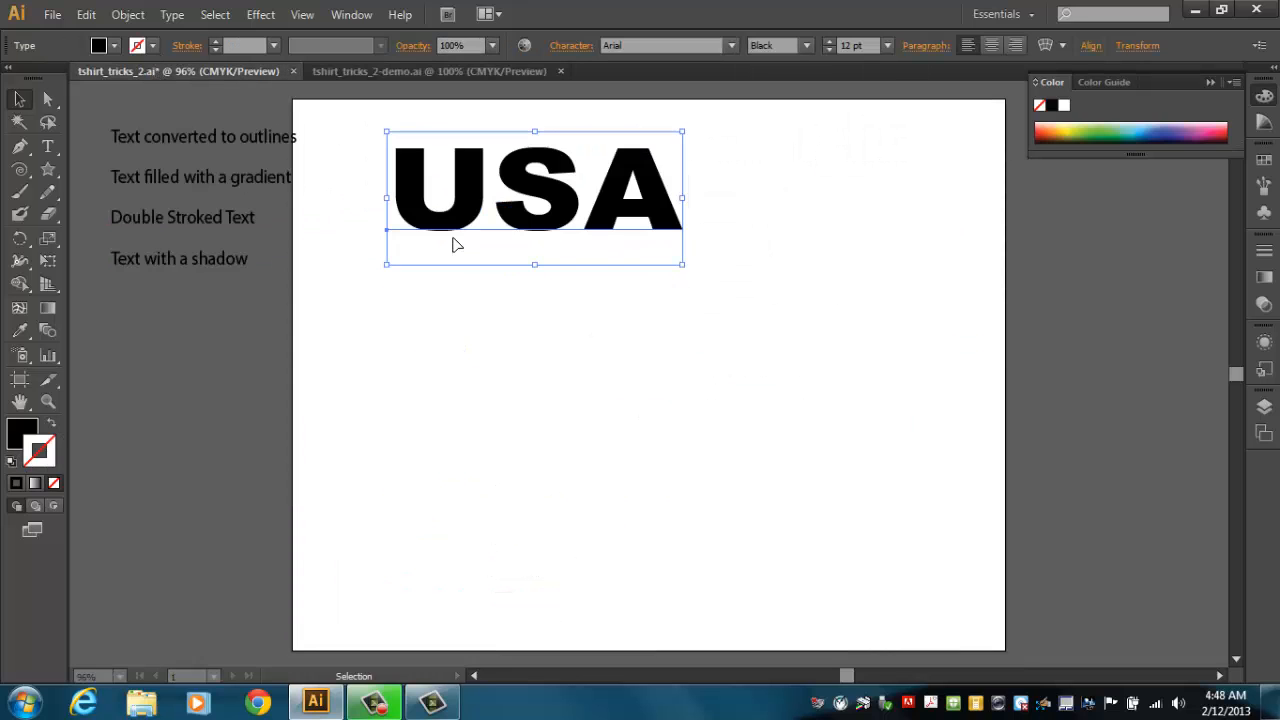
left_click_drag(683, 264, 696, 271)
left_click_drag(666, 208, 618, 230)
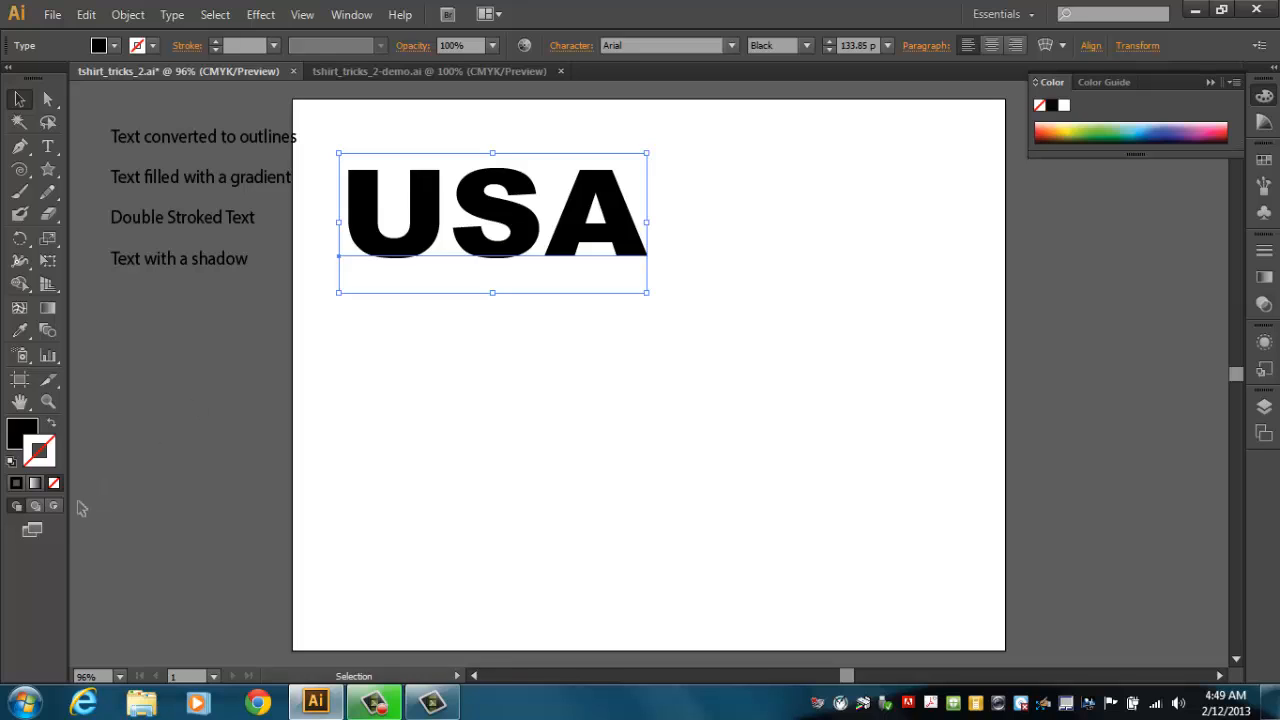
Set the text fill colour to dark blue #03148C in the Color Picker.
left_click(12, 437)
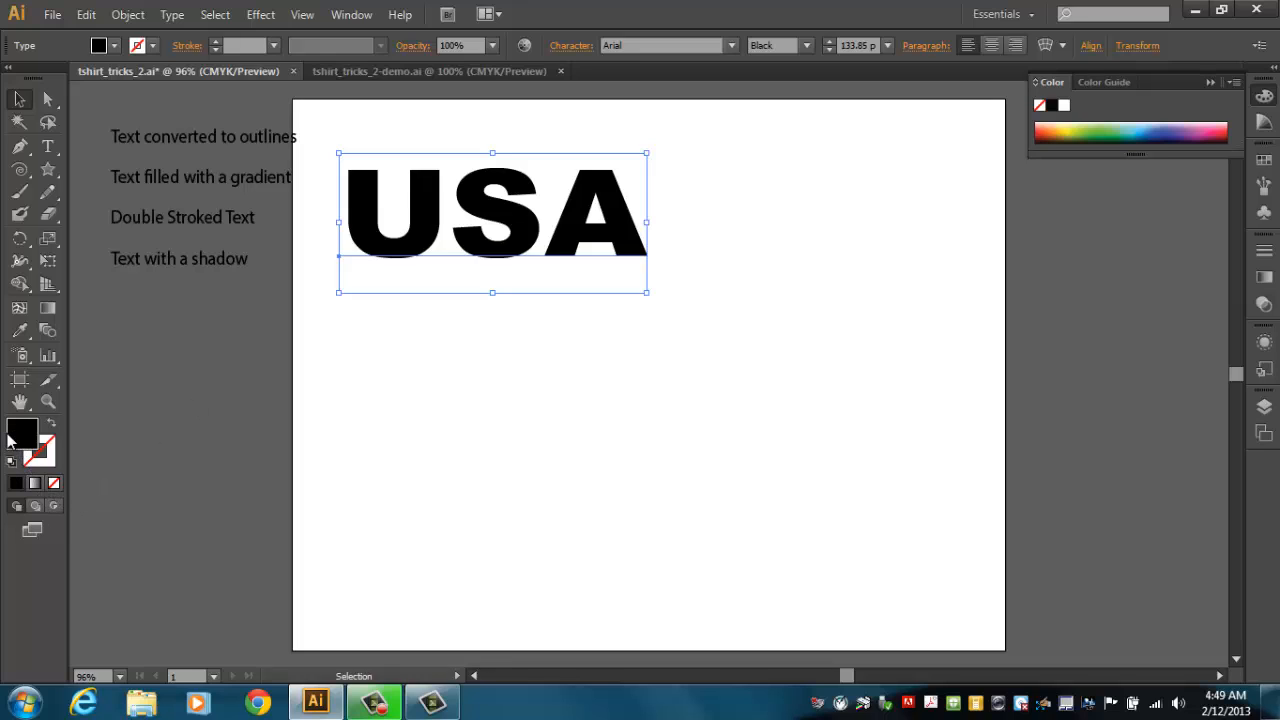
double_click(14, 440)
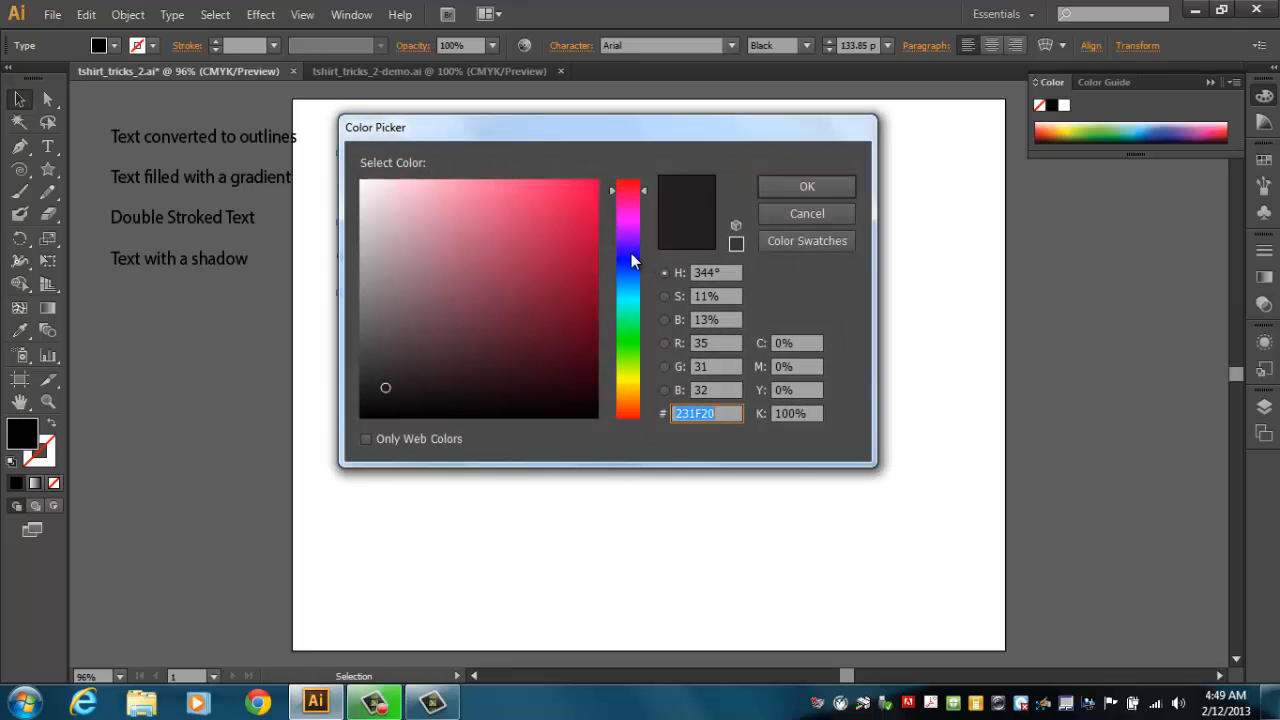
left_click(631, 262)
left_click(586, 277)
left_click(593, 288)
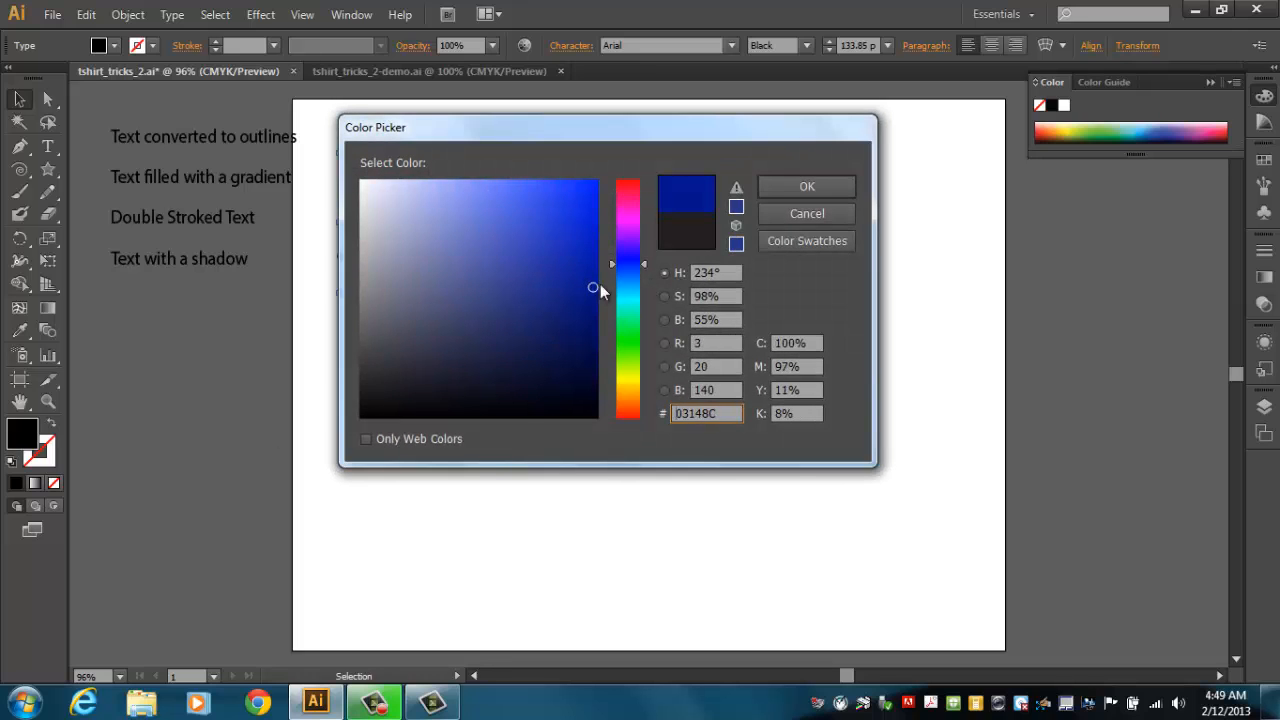
left_click(776, 187)
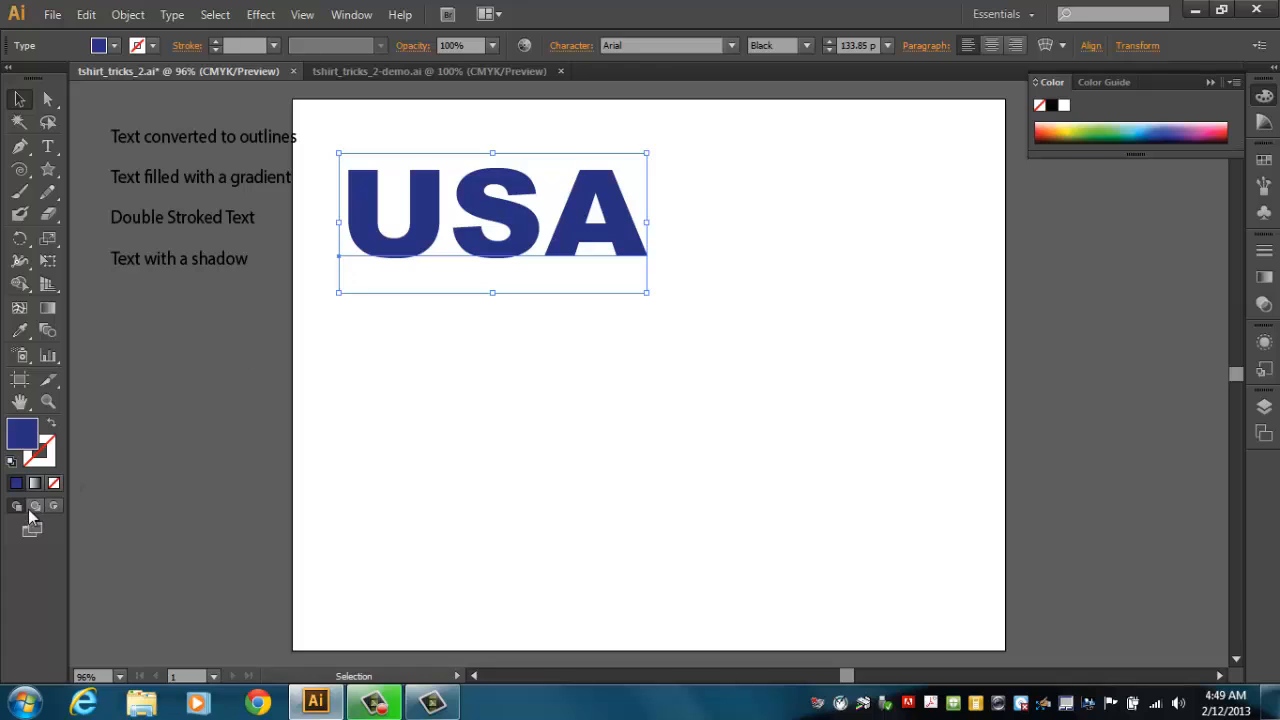
Give the text a red stroke colour chosen in the Color Picker.
left_click(47, 462)
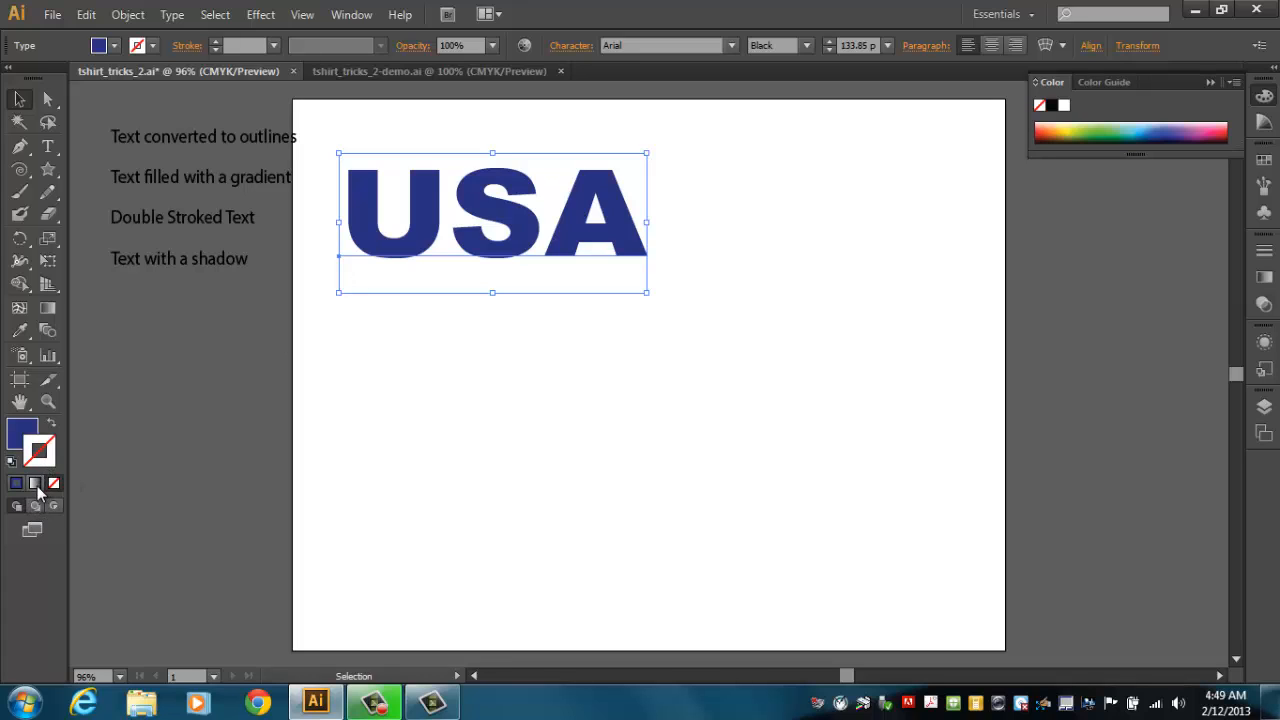
left_click(17, 485)
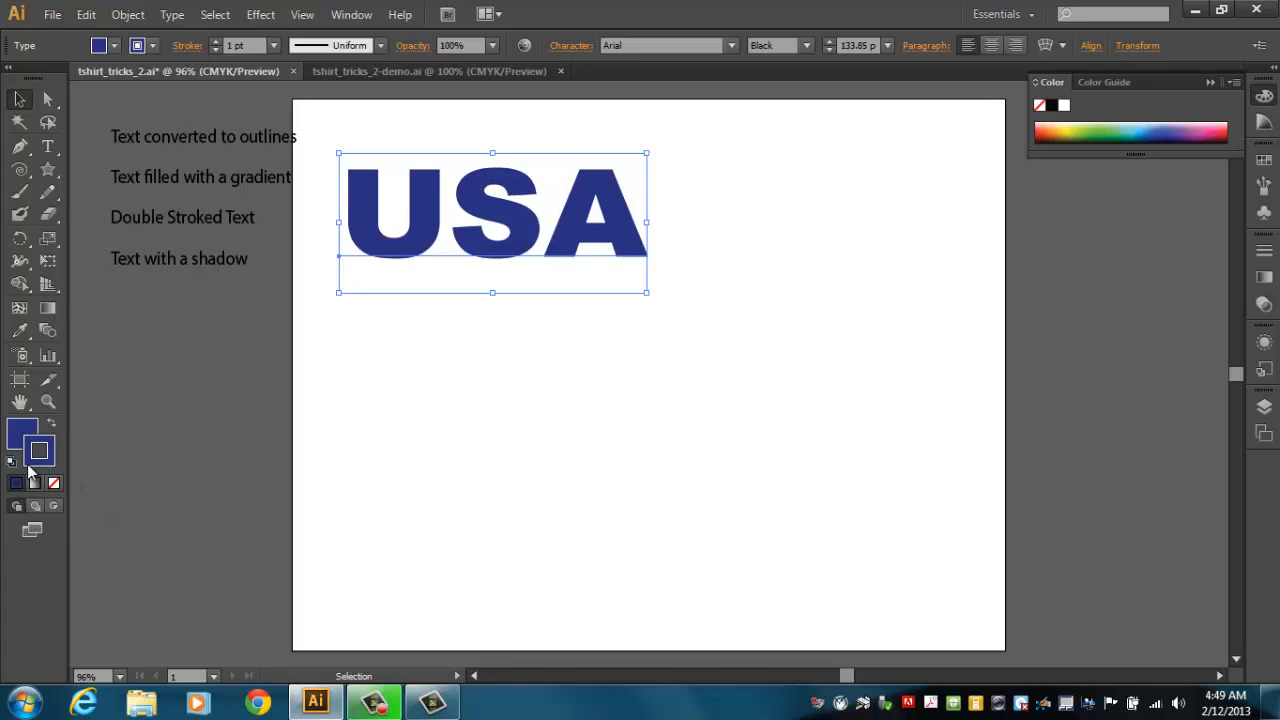
double_click(40, 455)
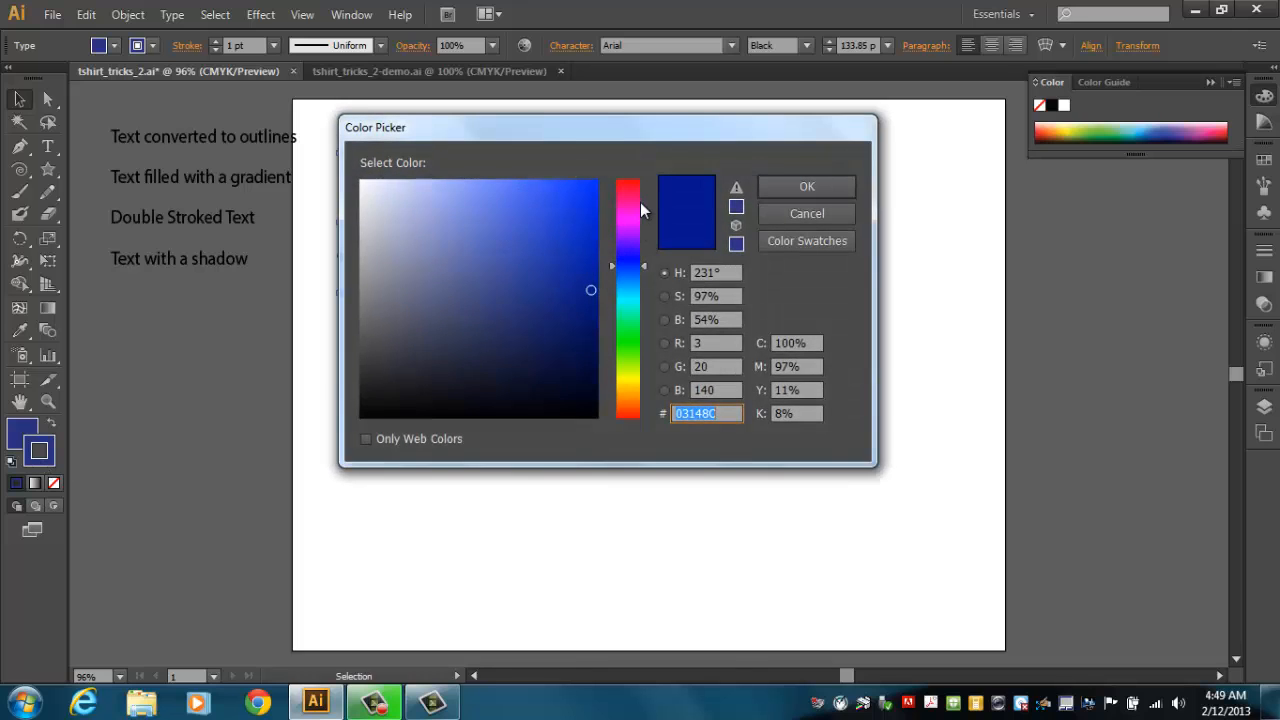
mouse_move(638, 212)
left_mouse_down()
mouse_move(634, 172)
mouse_move(599, 180)
mouse_move(588, 291)
left_mouse_up()
left_click(582, 191)
left_click_drag(572, 208, 601, 187)
left_click(790, 187)
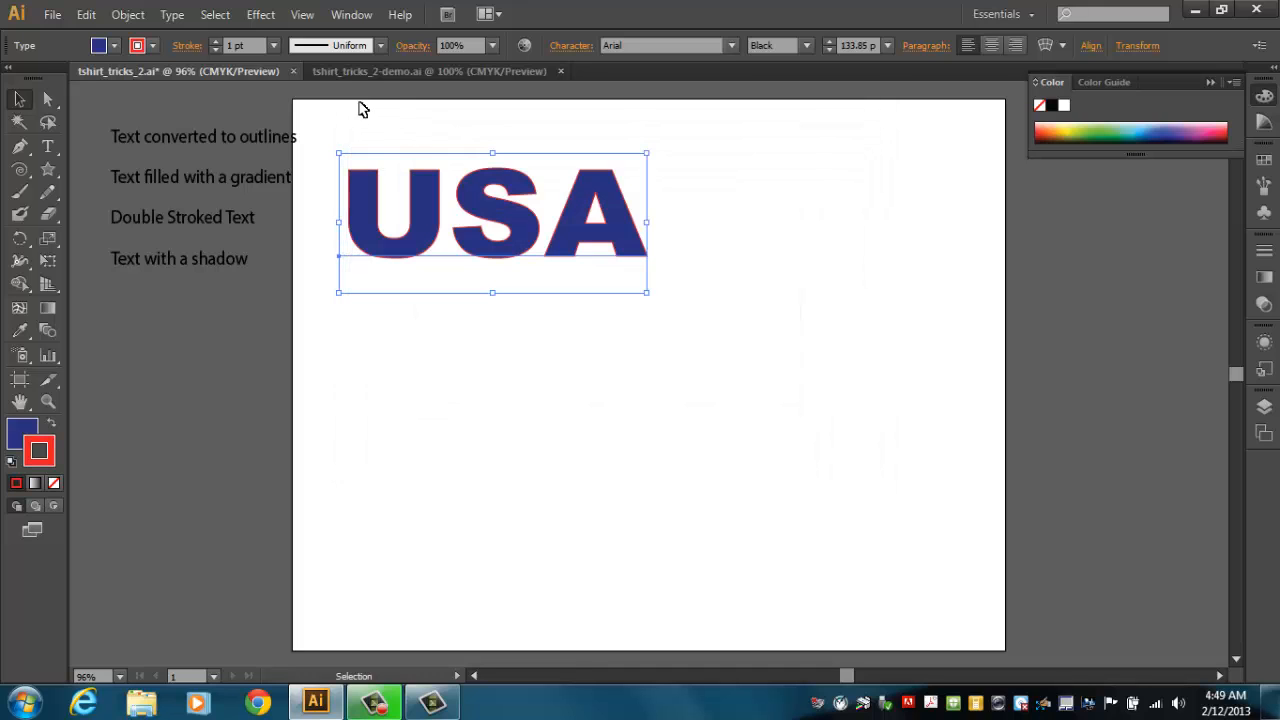
Increase the stroke weight to 3 pt.
left_click(214, 43)
left_click(214, 43)
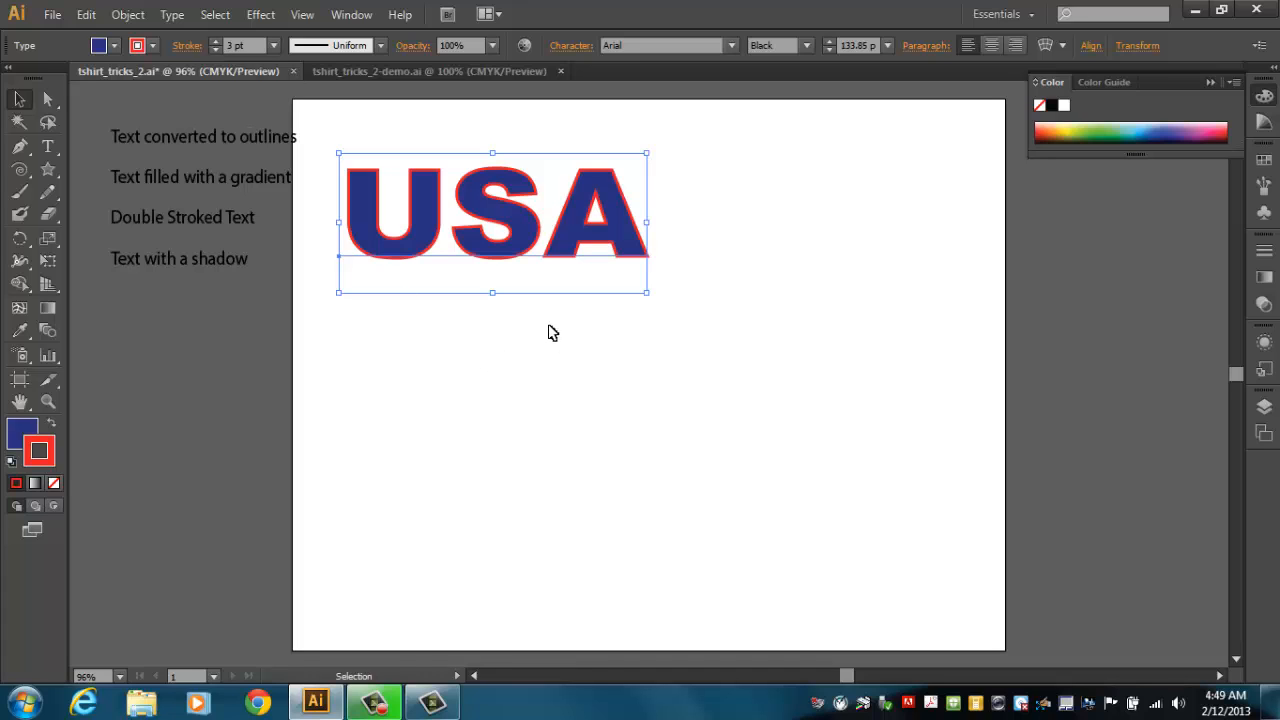
left_click_drag(560, 242, 568, 250)
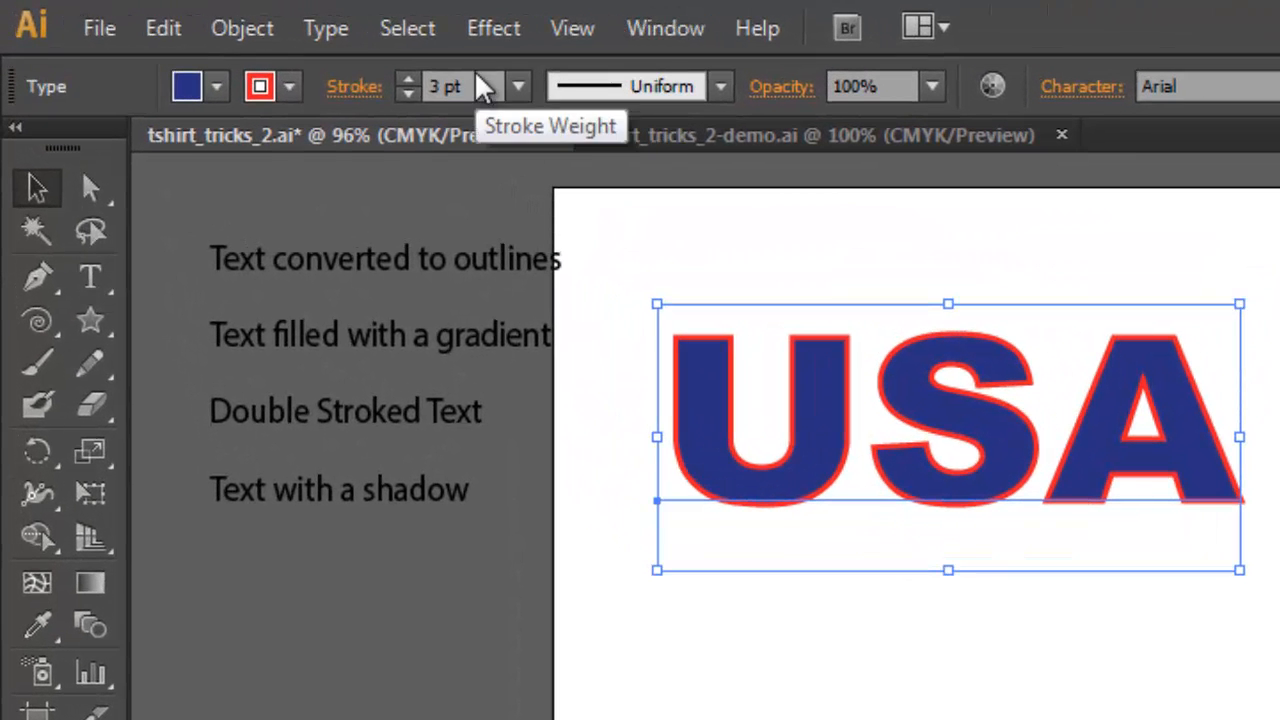
Convert the USA text to outlines and ungroup the letters.
left_click(335, 38)
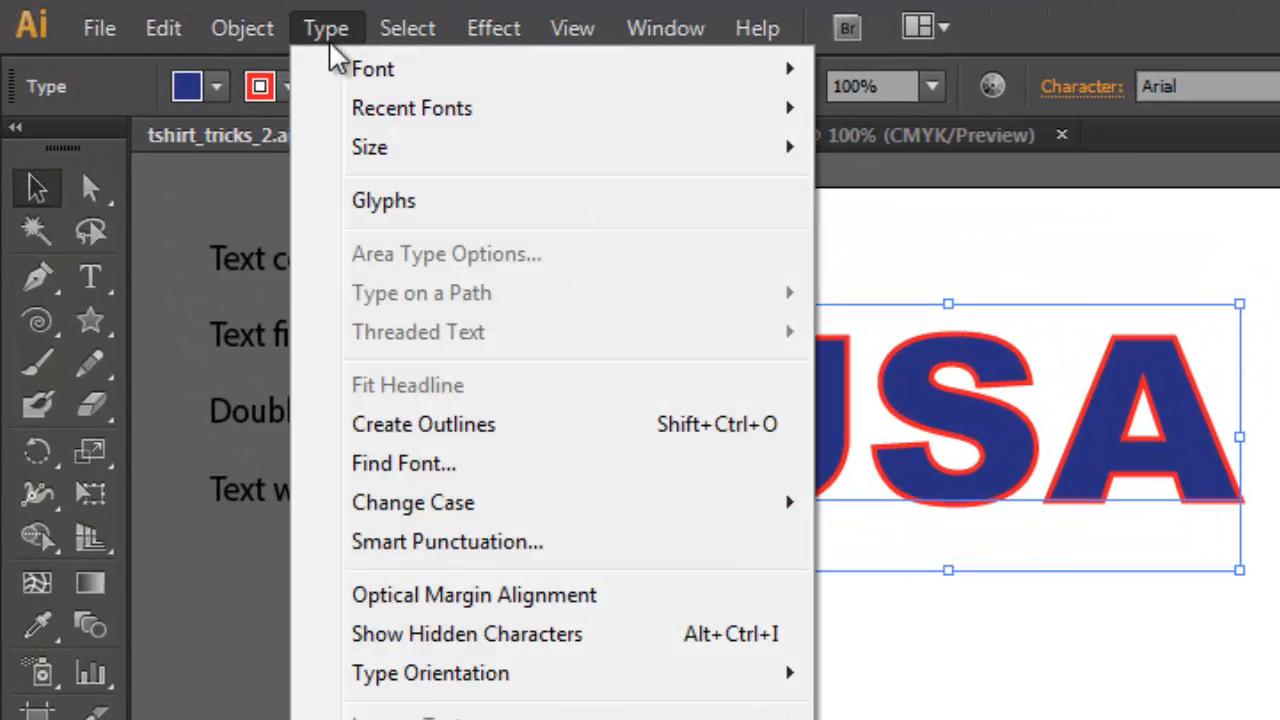
left_click(384, 428)
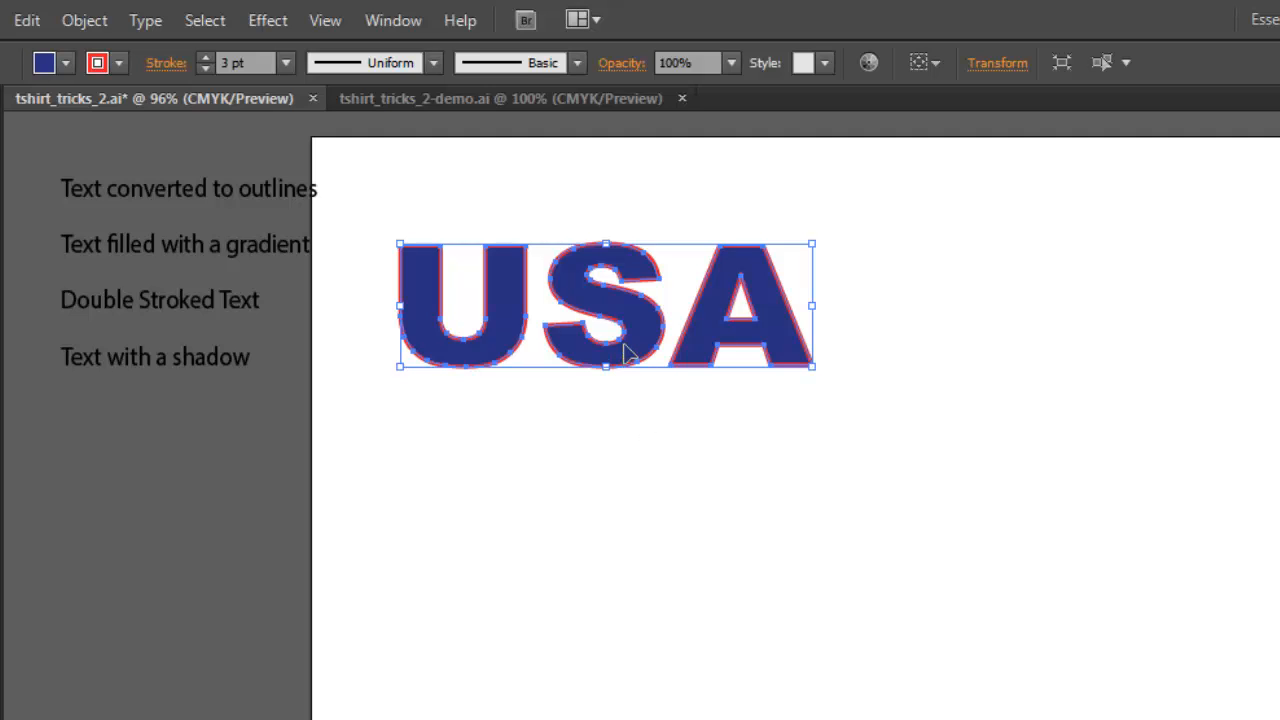
right_click(621, 354)
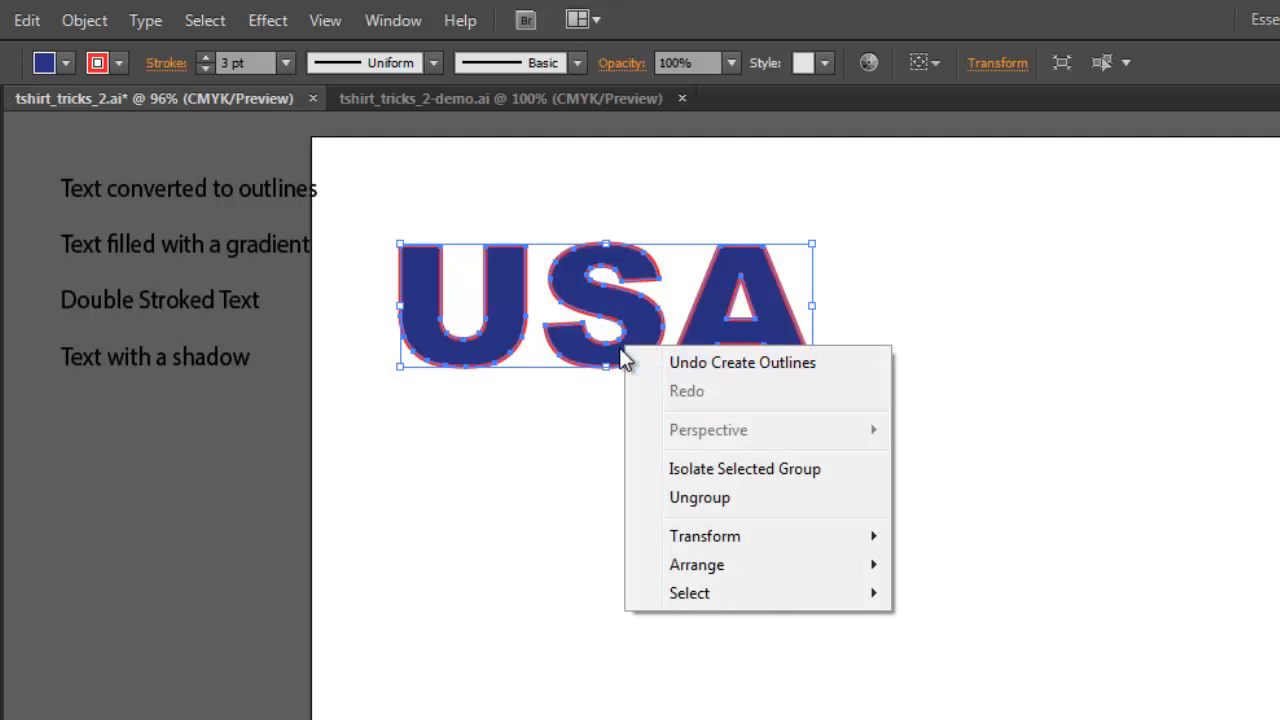
left_click(703, 505)
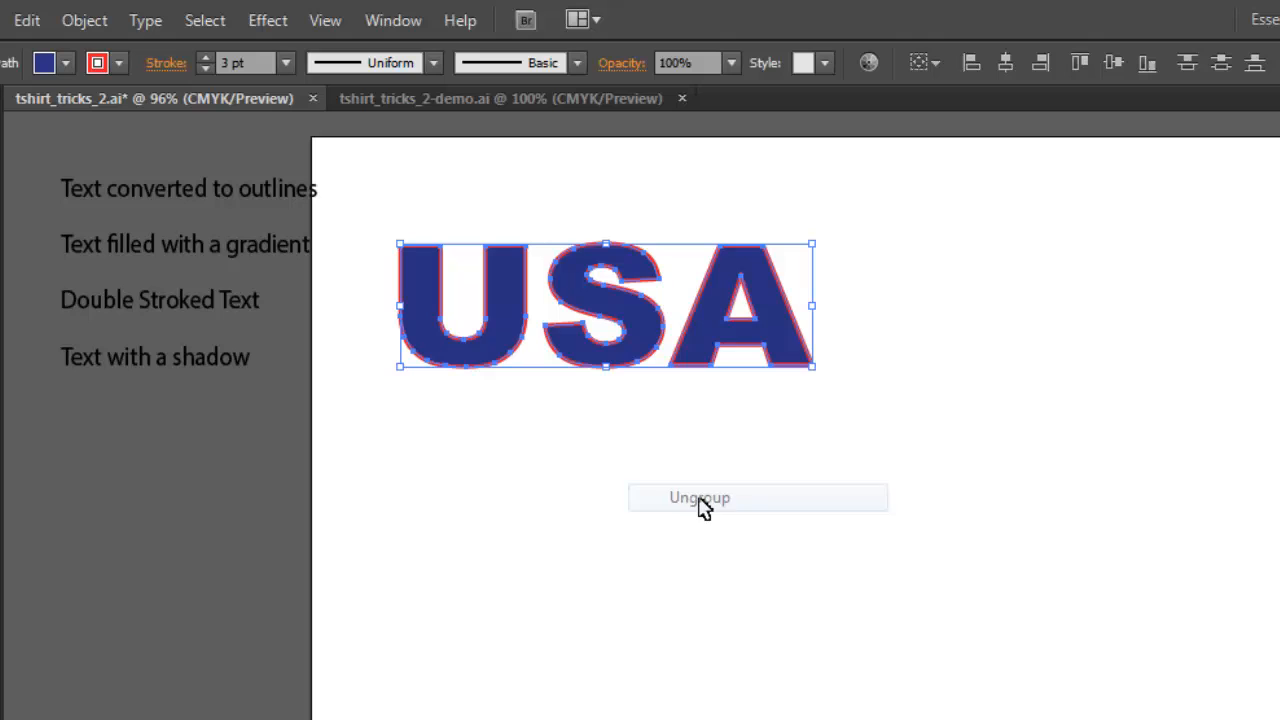
Move the A and S letters downward, placing the S diagonally overlapping the bottom of the U.
left_click(592, 489)
left_click_drag(780, 349, 808, 516)
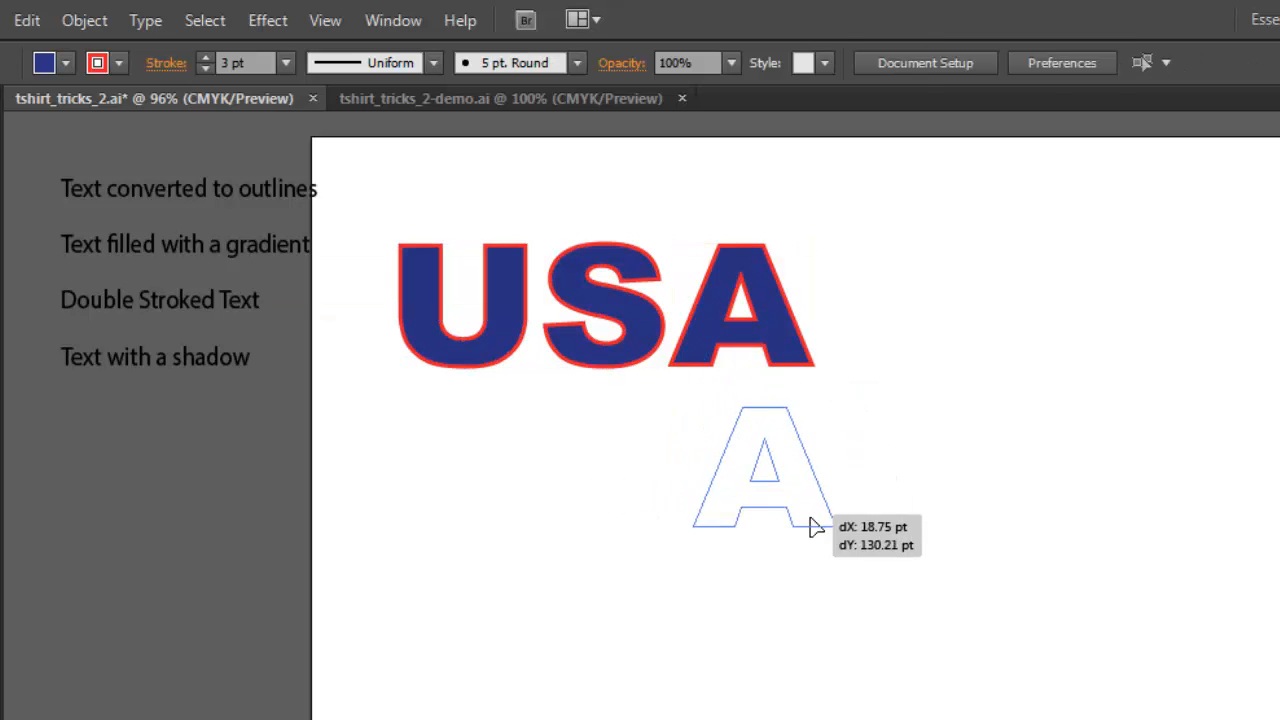
left_click_drag(617, 357, 590, 480)
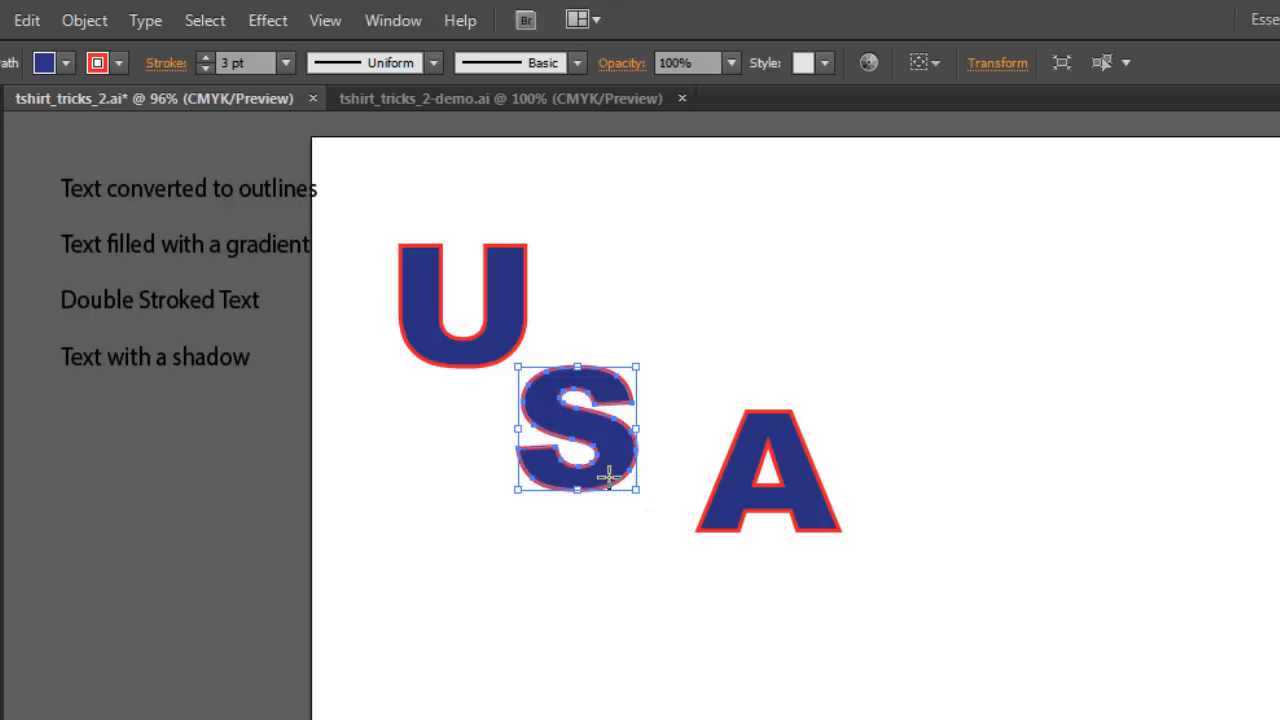
left_click_drag(608, 477, 580, 436)
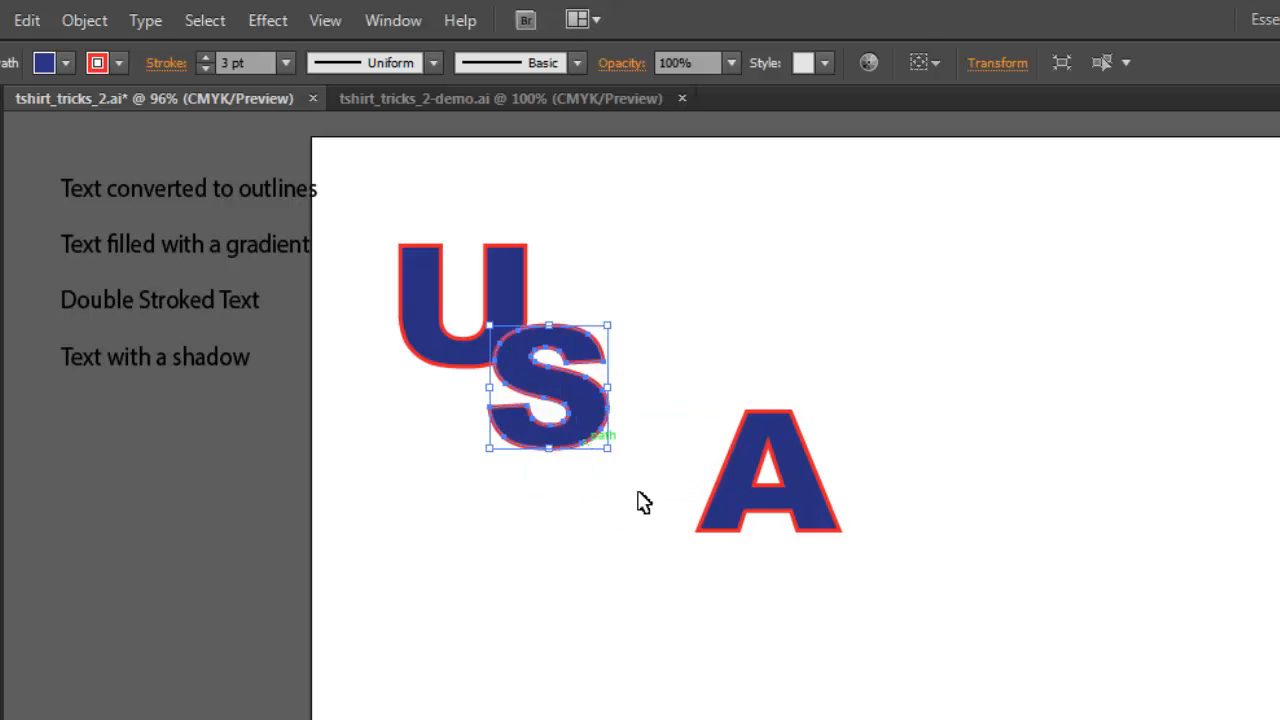
Position the A diagonally below the S, overlapping it, and fine-tune its placement.
left_click_drag(820, 532, 682, 550)
key("Up")
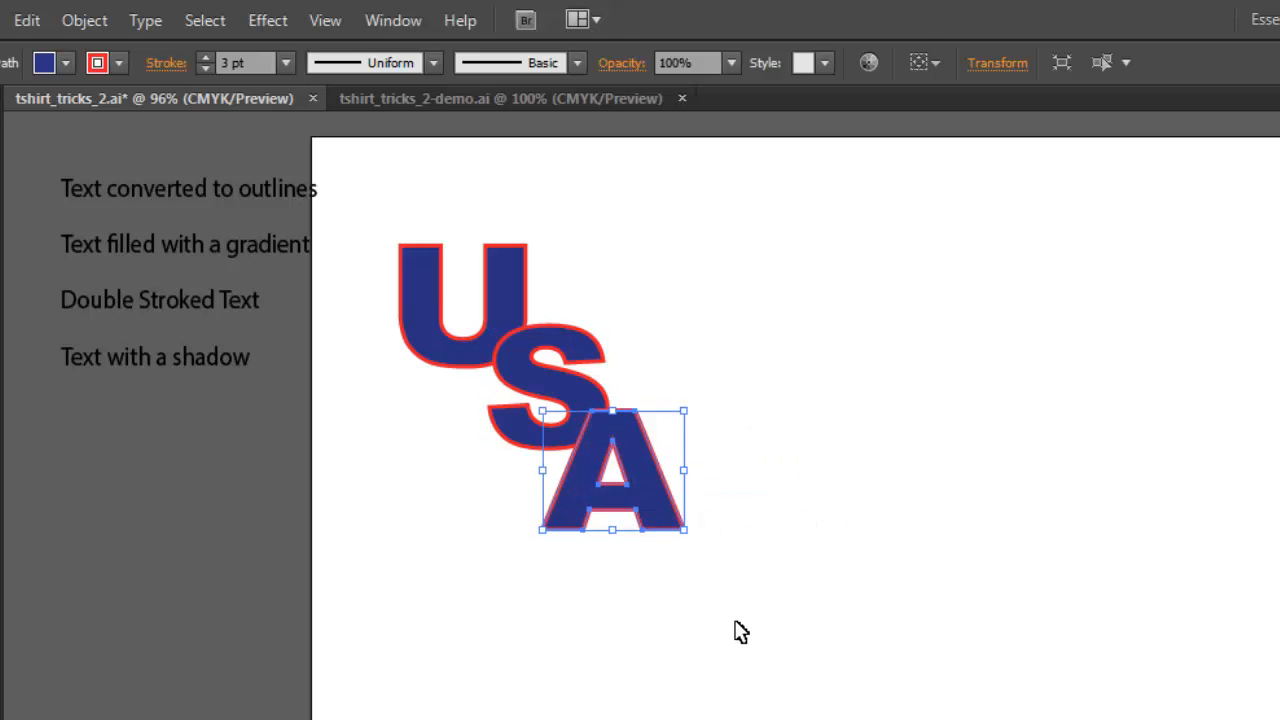
key("Right")
key("Right")
key("Right")
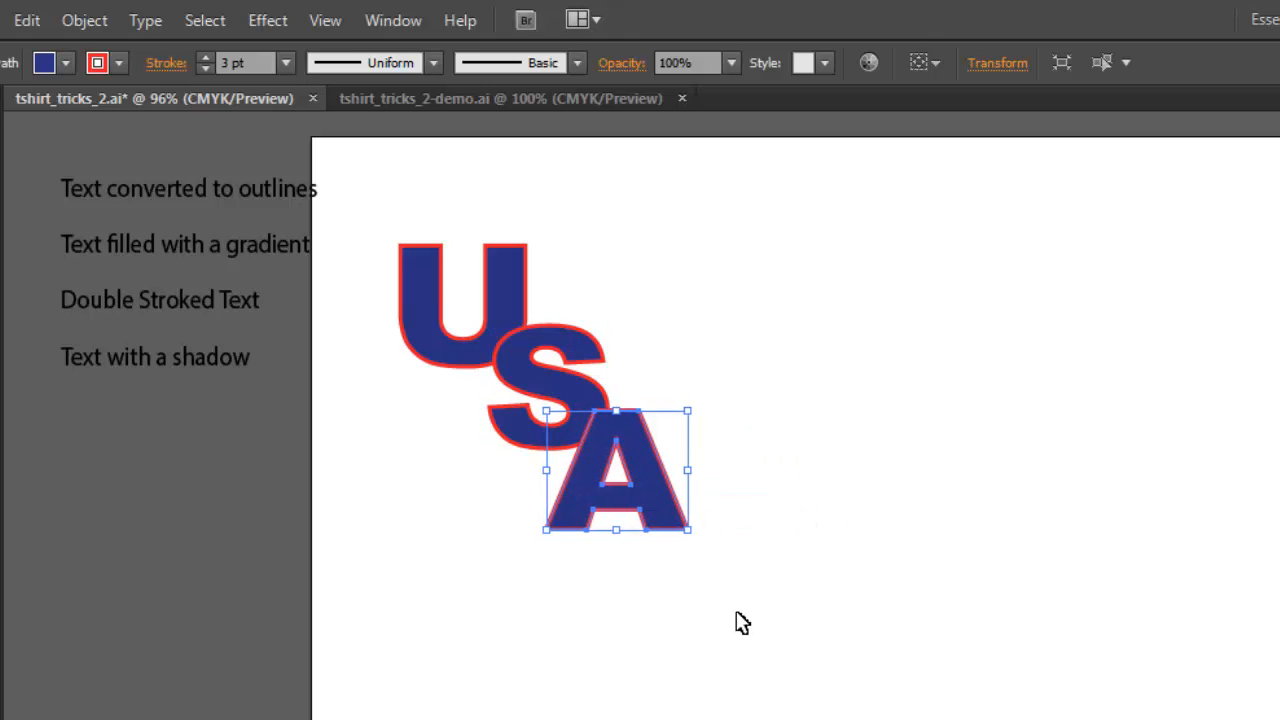
key("Up")
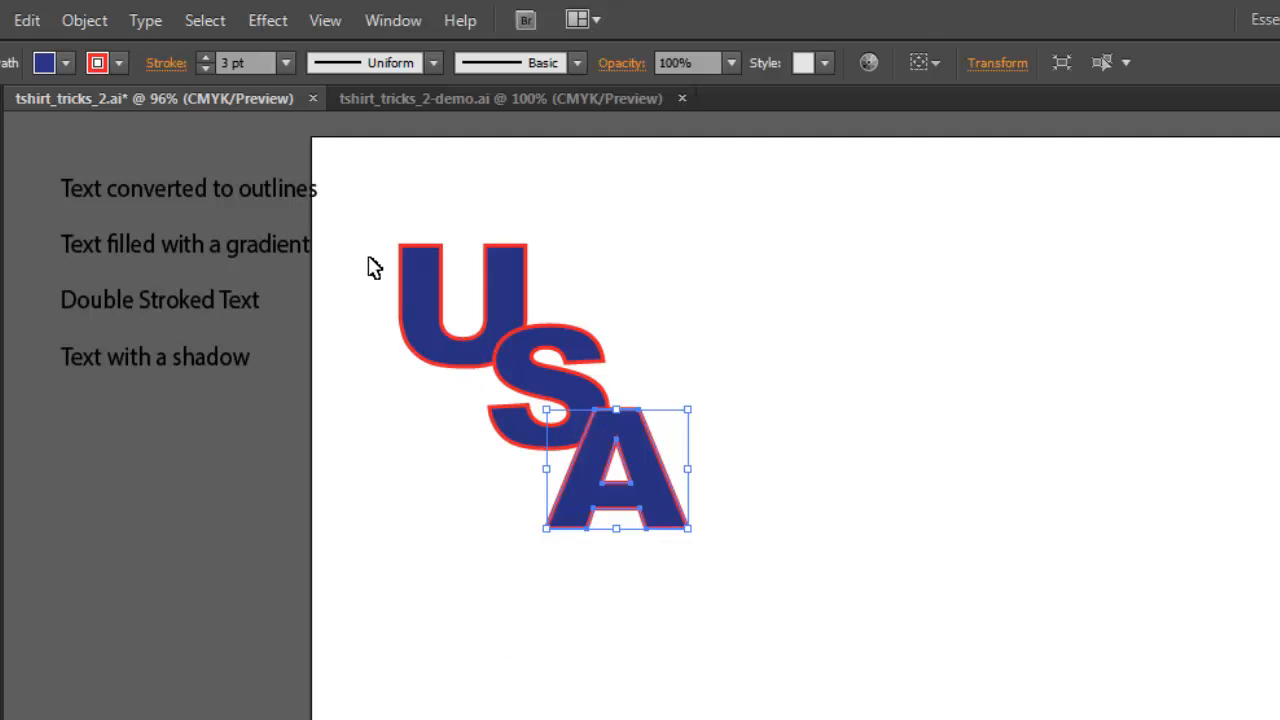
Select all three USA letters and unite them into a single shape with Pathfinder.
left_click_drag(355, 219, 770, 640)
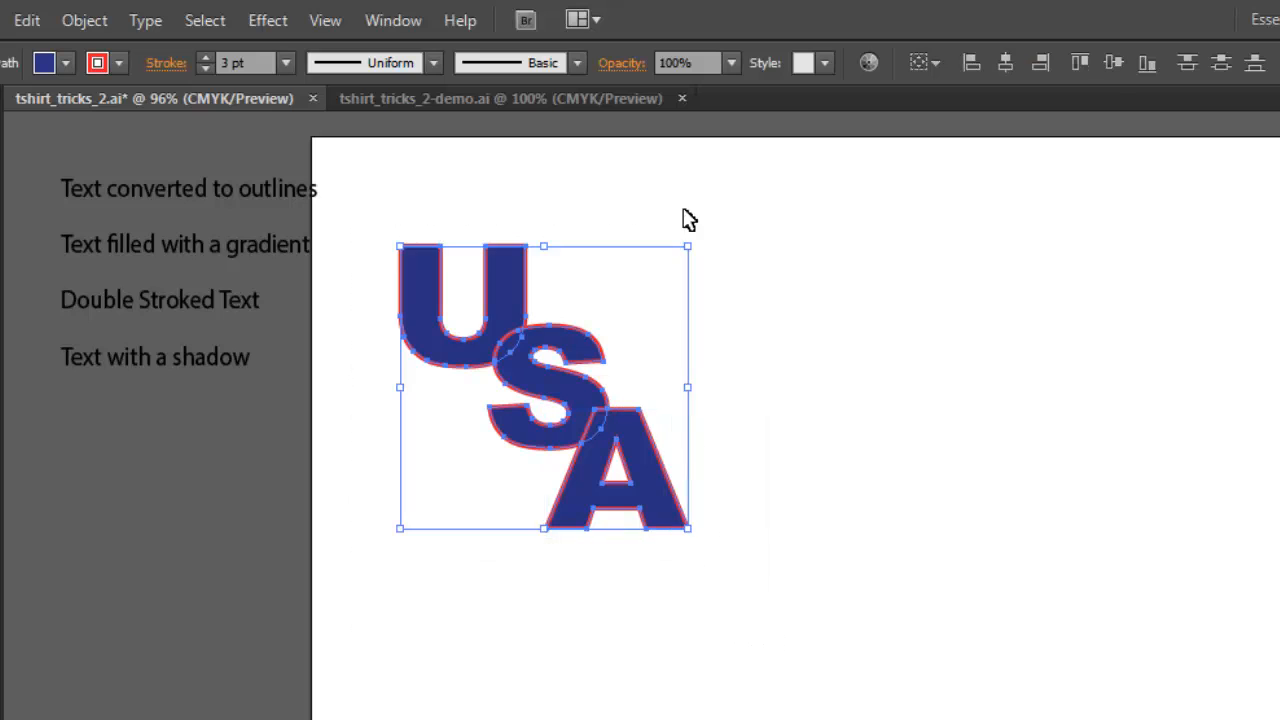
left_click(403, 20)
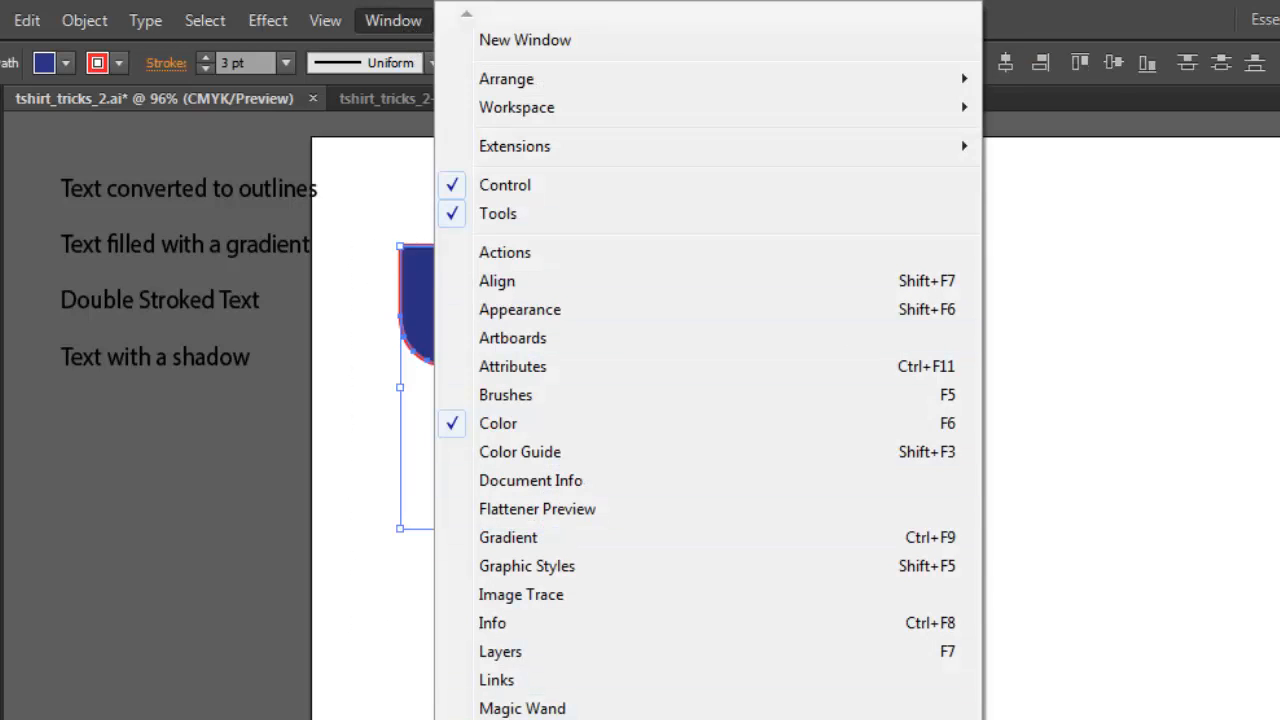
left_click(590, 718)
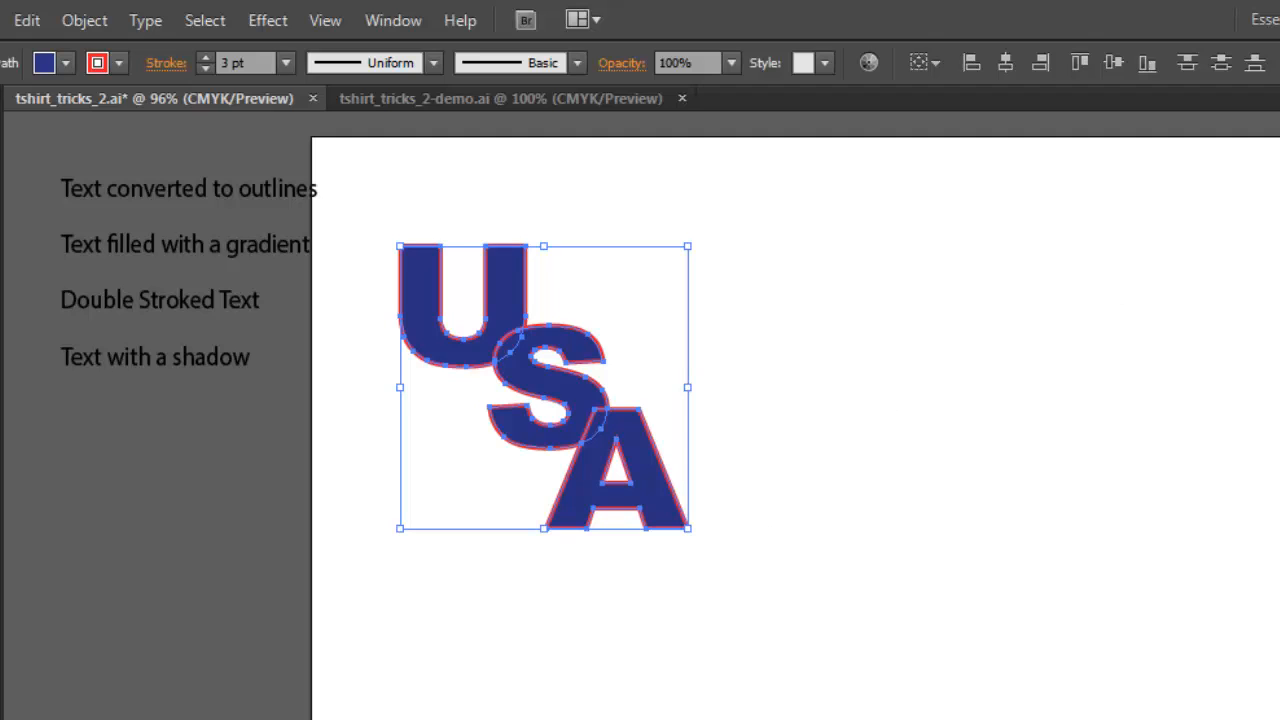
left_click_drag(960, 231, 983, 248)
left_click(755, 317)
left_click(790, 533)
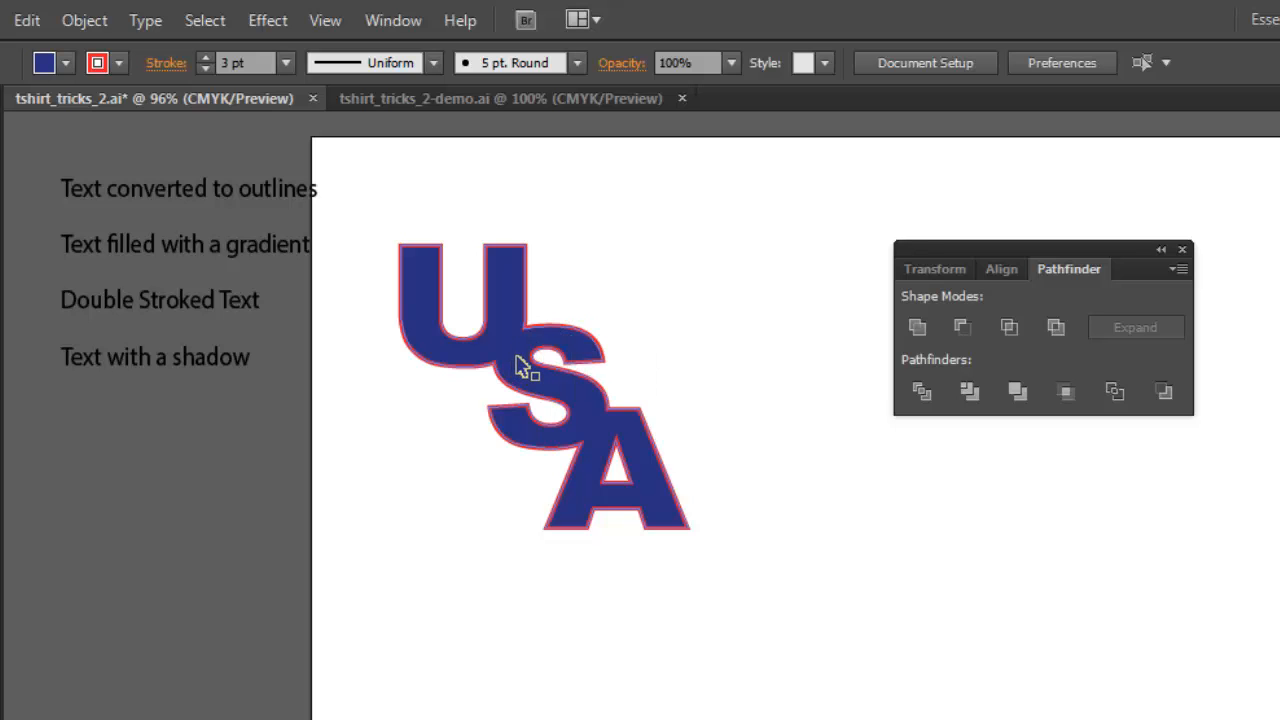
Move the united USA shape up near the artboard's top and place the 'Text converted to outlines' label above it.
left_click_drag(609, 423, 560, 376)
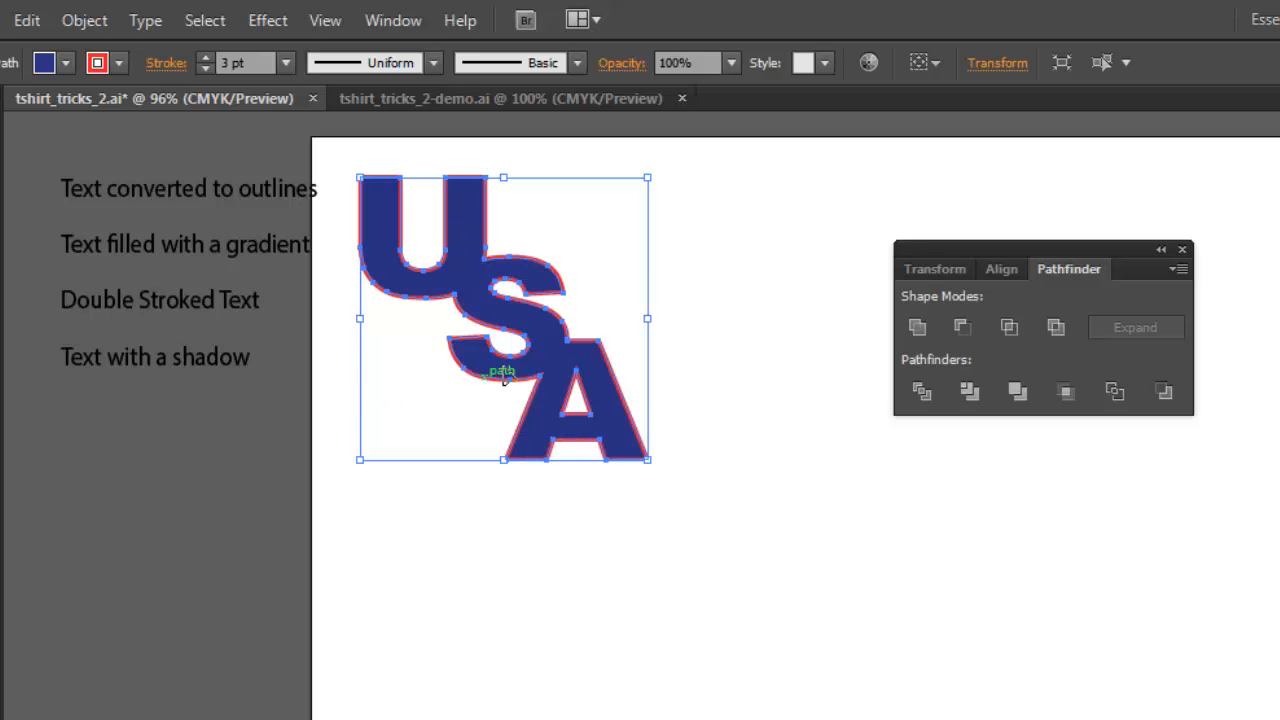
mouse_move(546, 354)
left_mouse_down()
mouse_move(554, 362)
mouse_move(520, 405)
mouse_move(596, 380)
mouse_move(546, 366)
left_mouse_up()
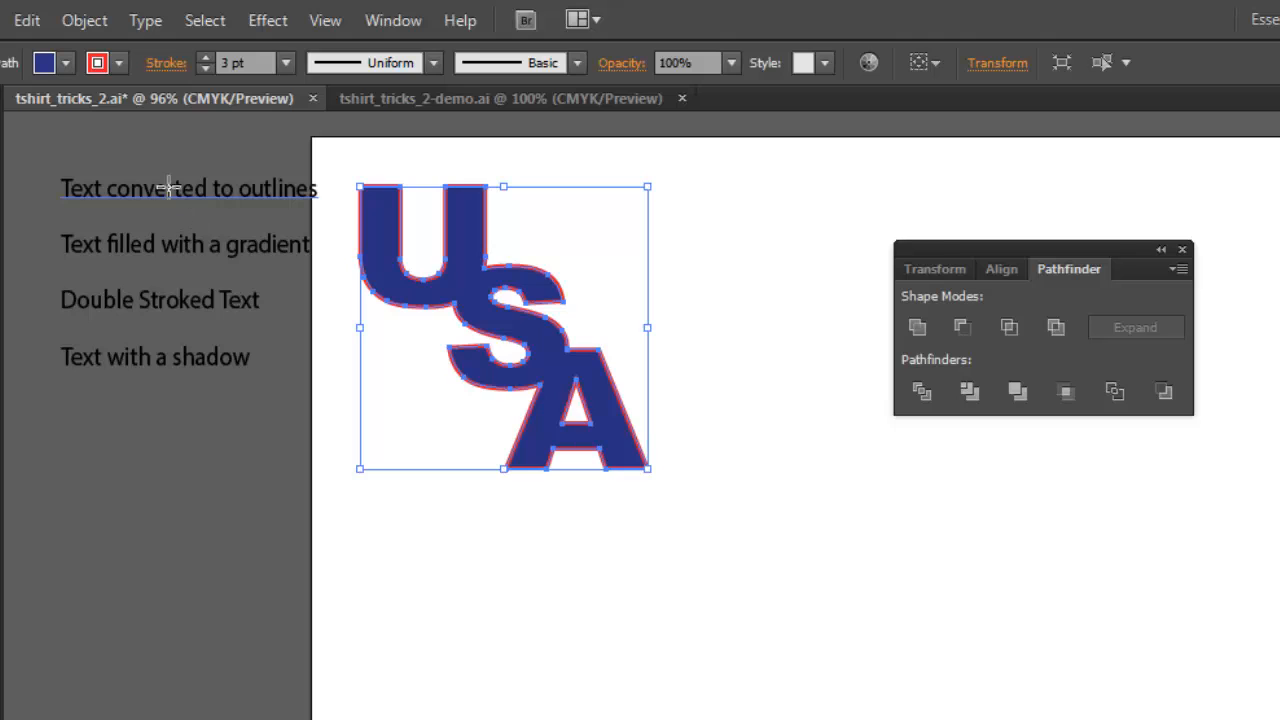
left_click_drag(168, 190, 464, 171)
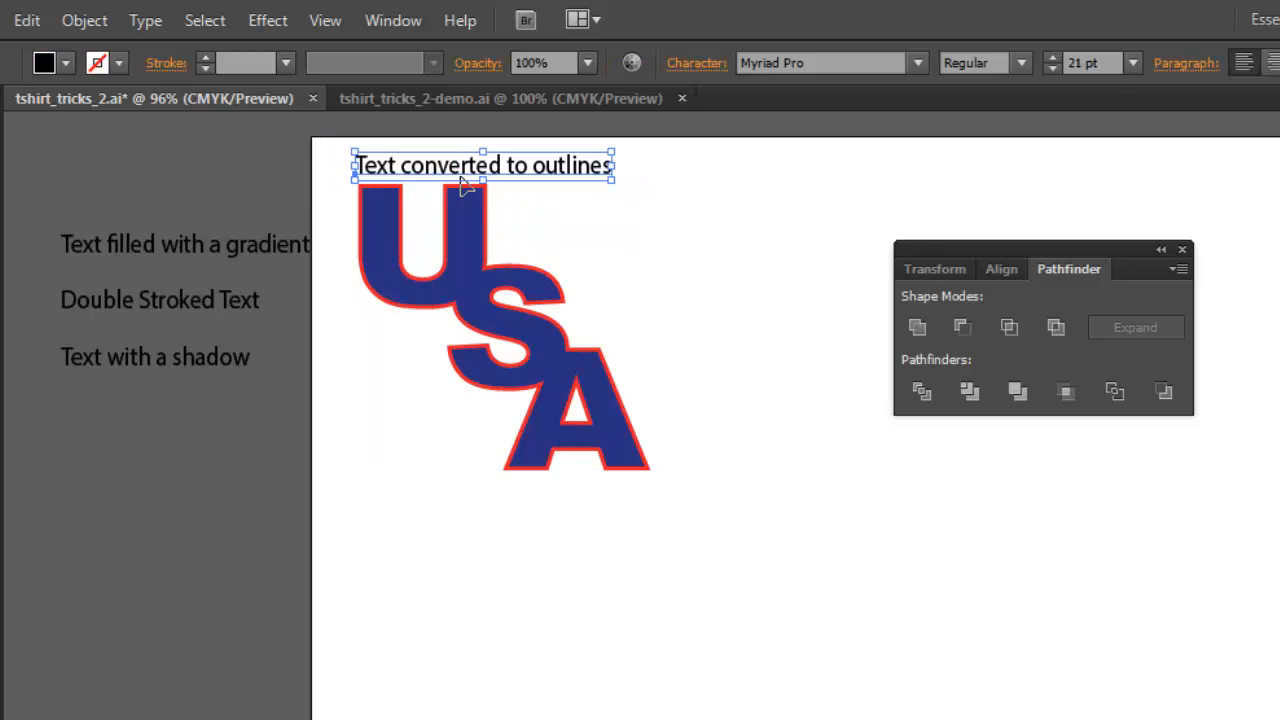
Type the word NIKE in Arial Black to the right of the USA shape.
left_click_drag(1036, 247, 175, 482)
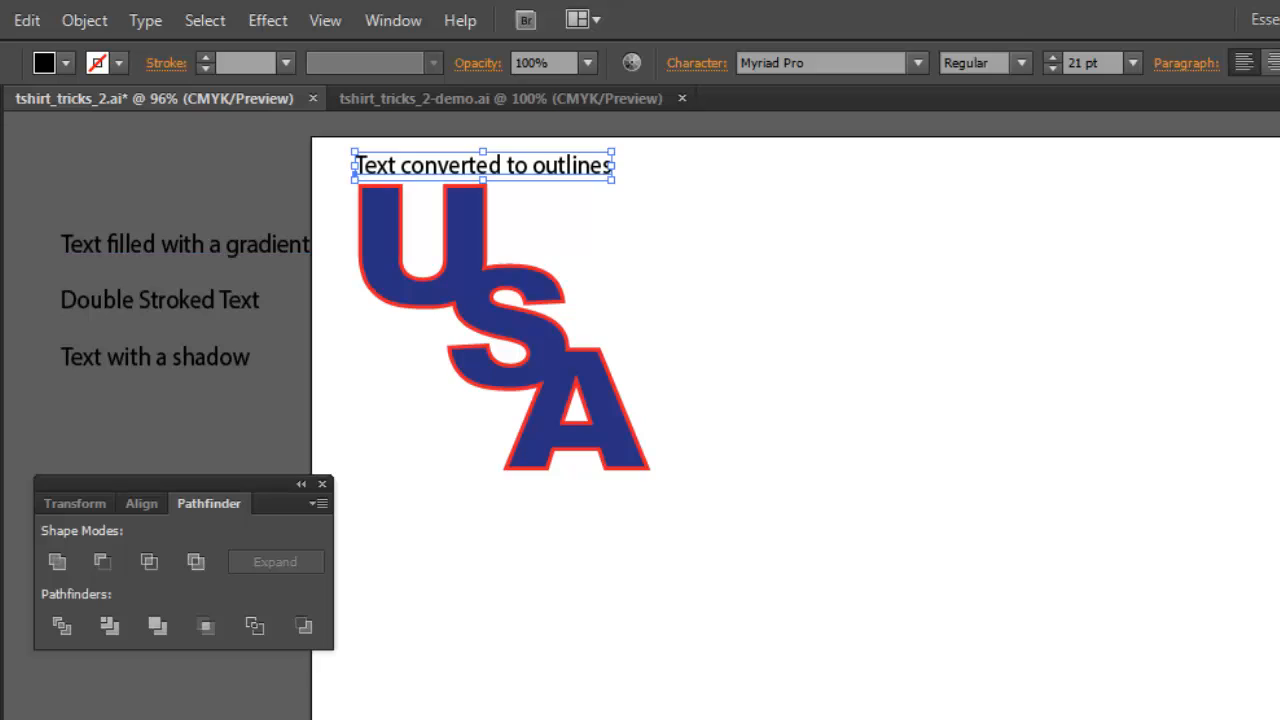
key("t")
left_click(813, 350)
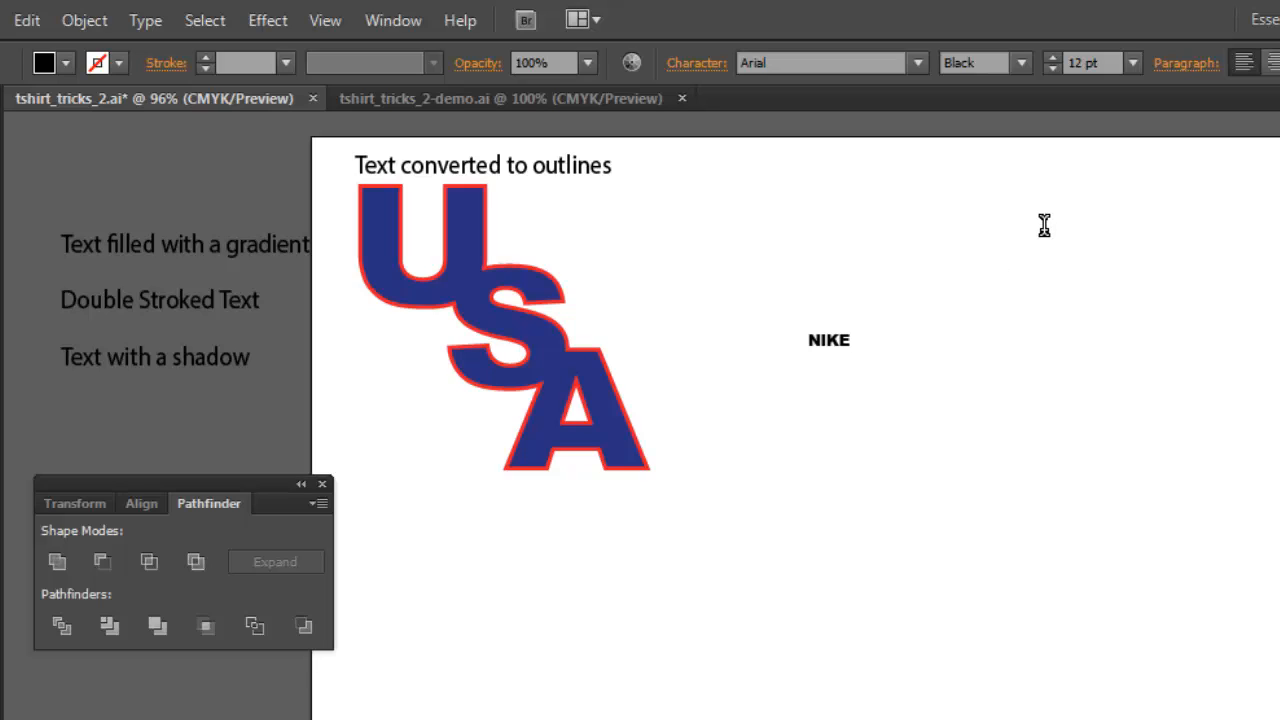
key("Escape")
Enlarge the NIKE text to about 137 pt and position it beside the USA shape.
left_click_drag(854, 328, 1178, 435)
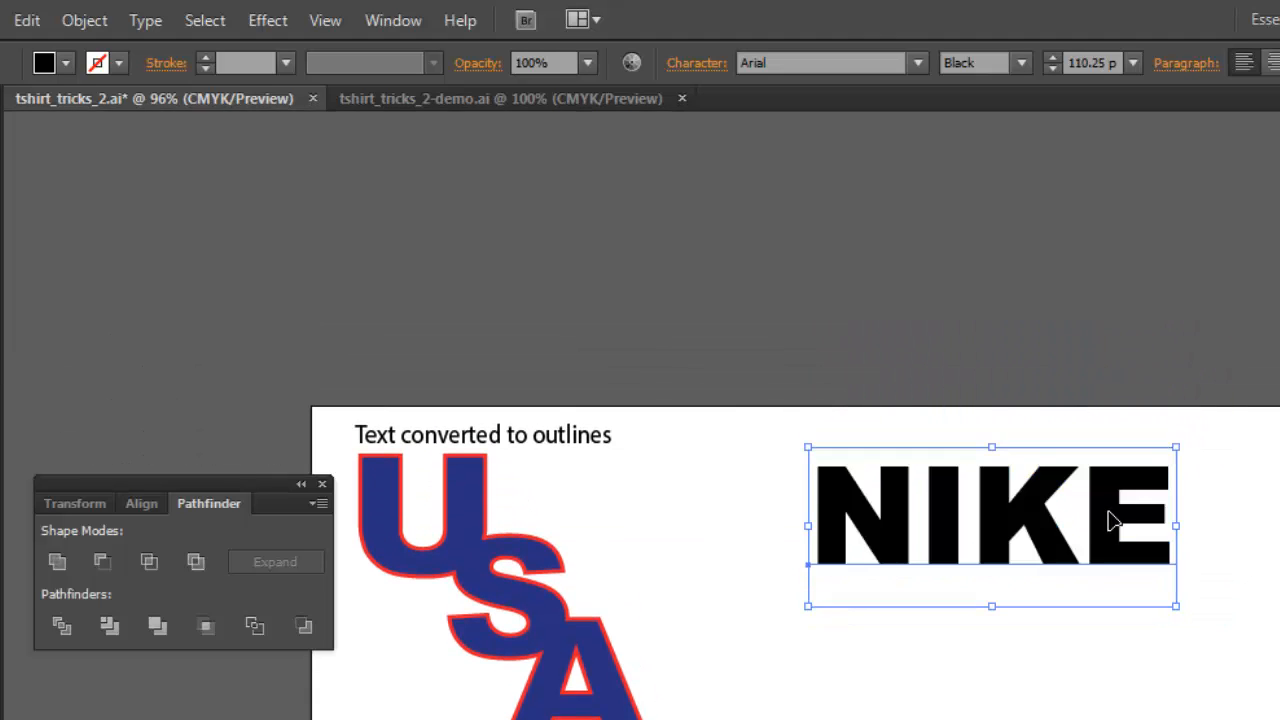
left_click_drag(1094, 523, 1045, 570)
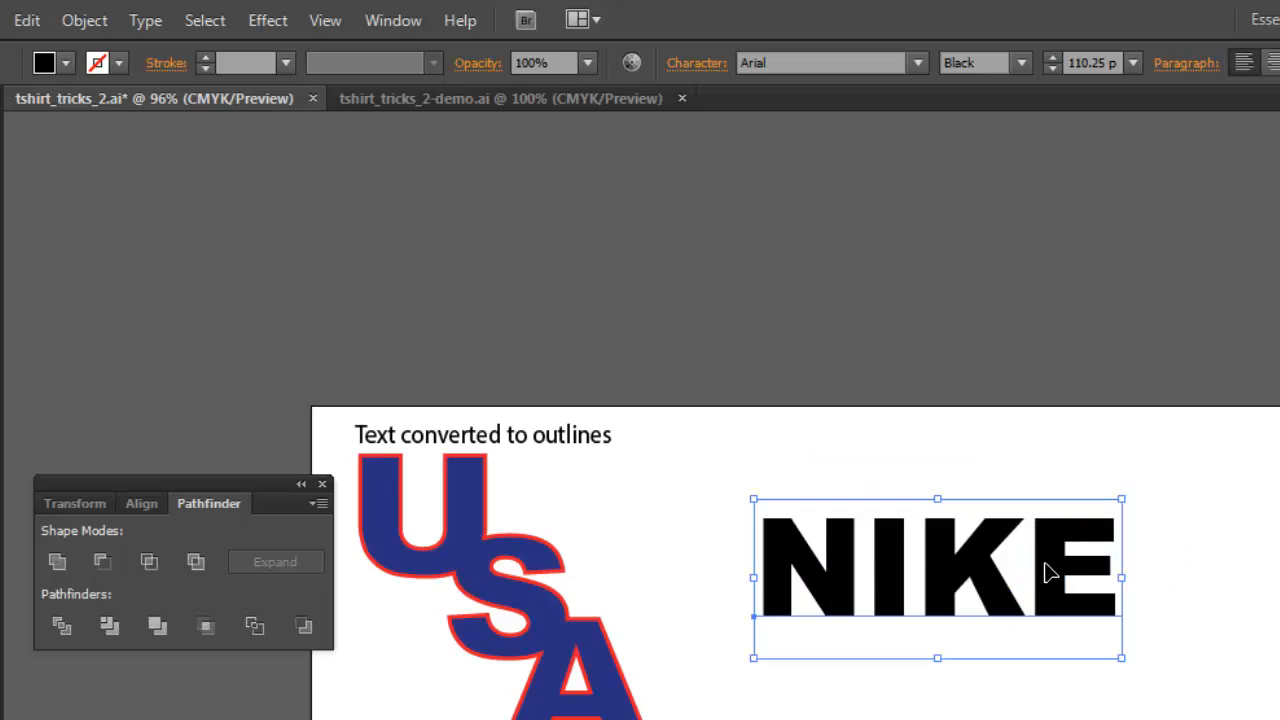
key("ctrl+1")
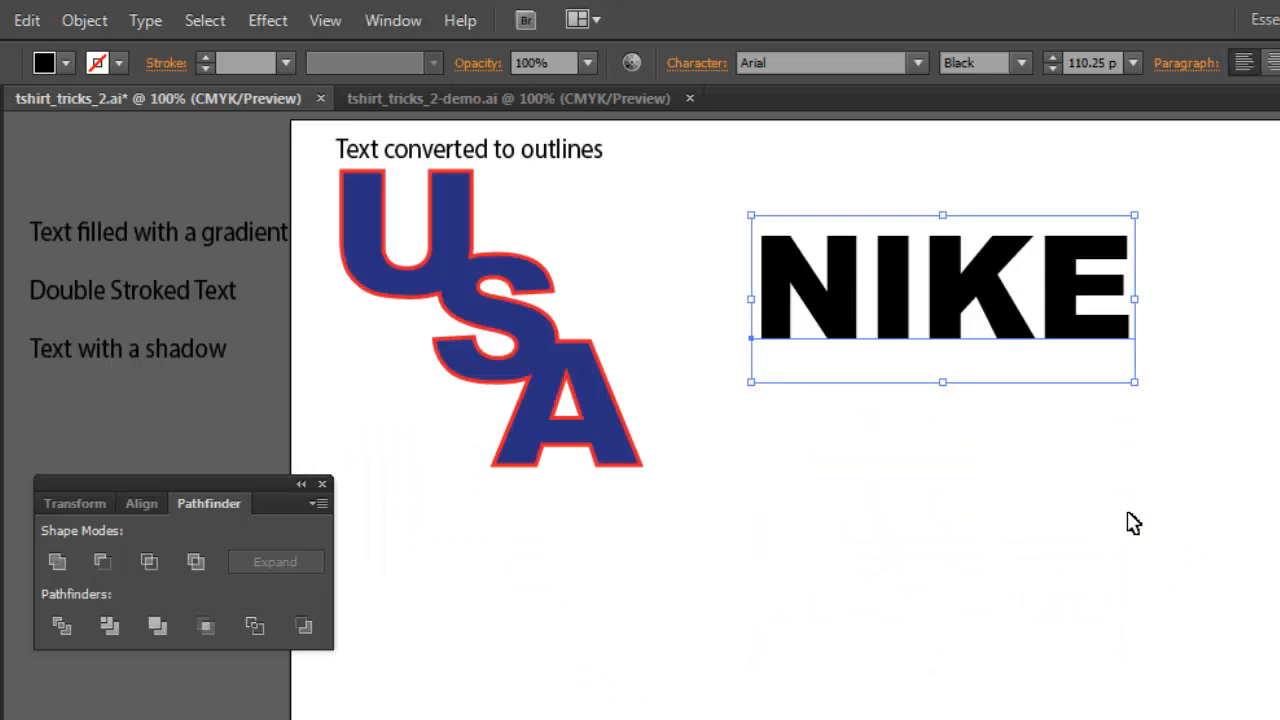
left_click_drag(1135, 381, 1208, 425)
mouse_move(1163, 371)
left_mouse_down()
mouse_move(1184, 371)
mouse_move(1140, 368)
left_mouse_up()
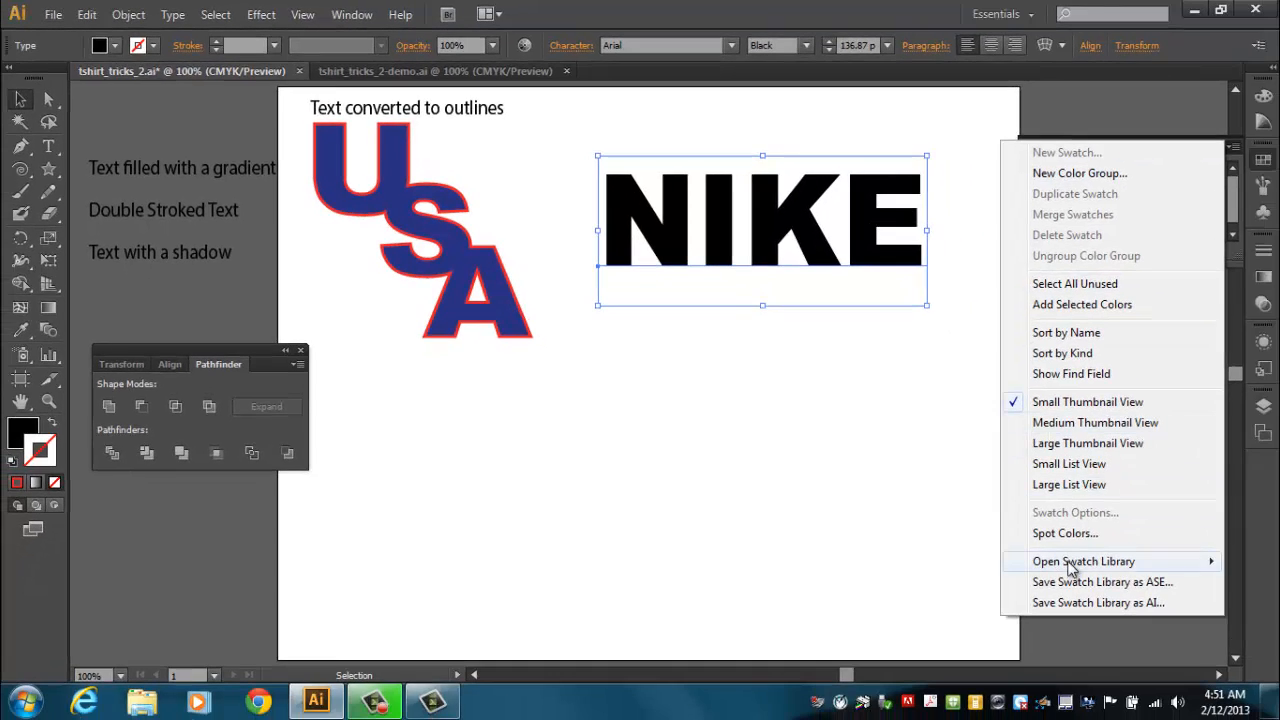
Open the Color Combinations gradient swatch library and arrange it on the workspace.
mouse_move(1070, 562)
mouse_move(928, 272)
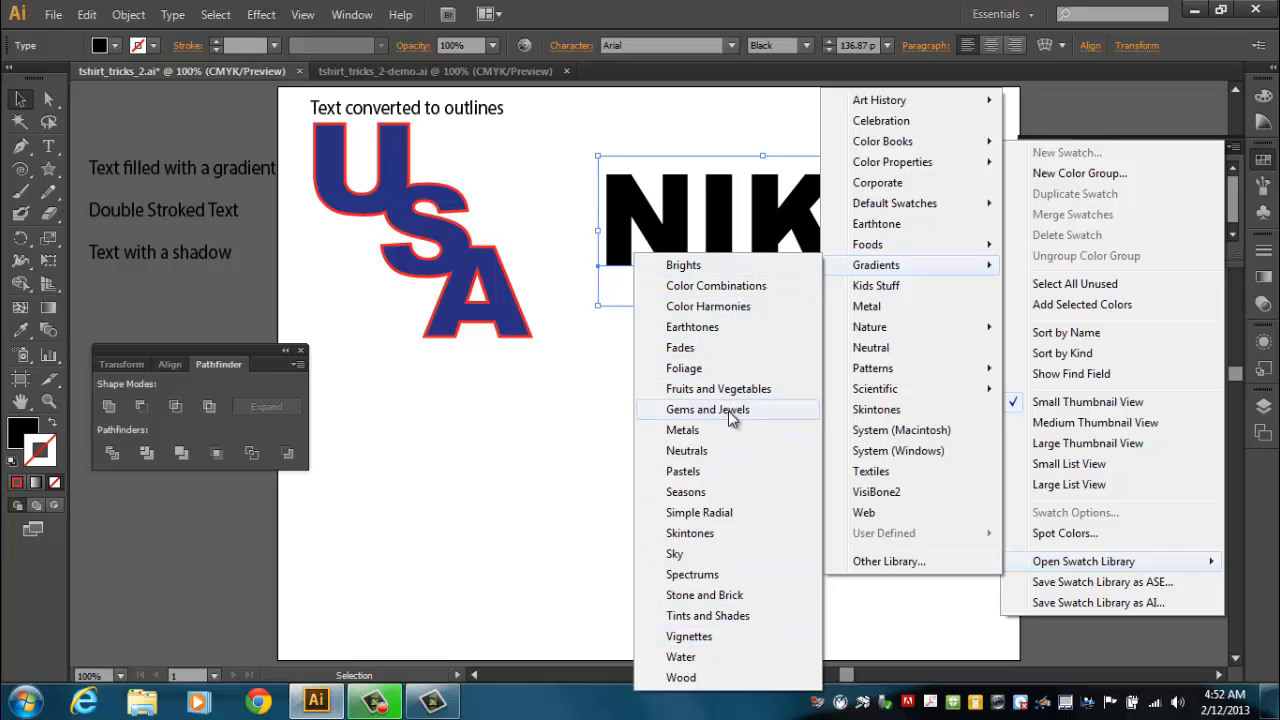
left_click(727, 289)
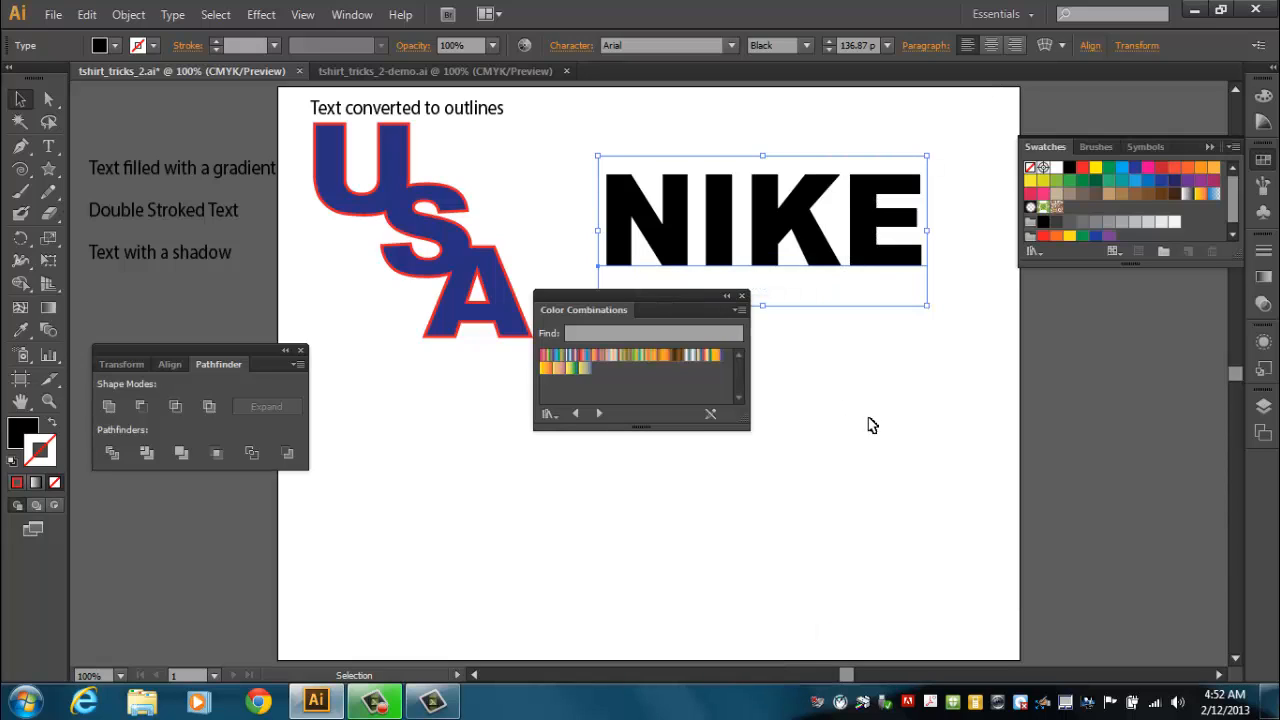
left_click_drag(650, 300, 827, 350)
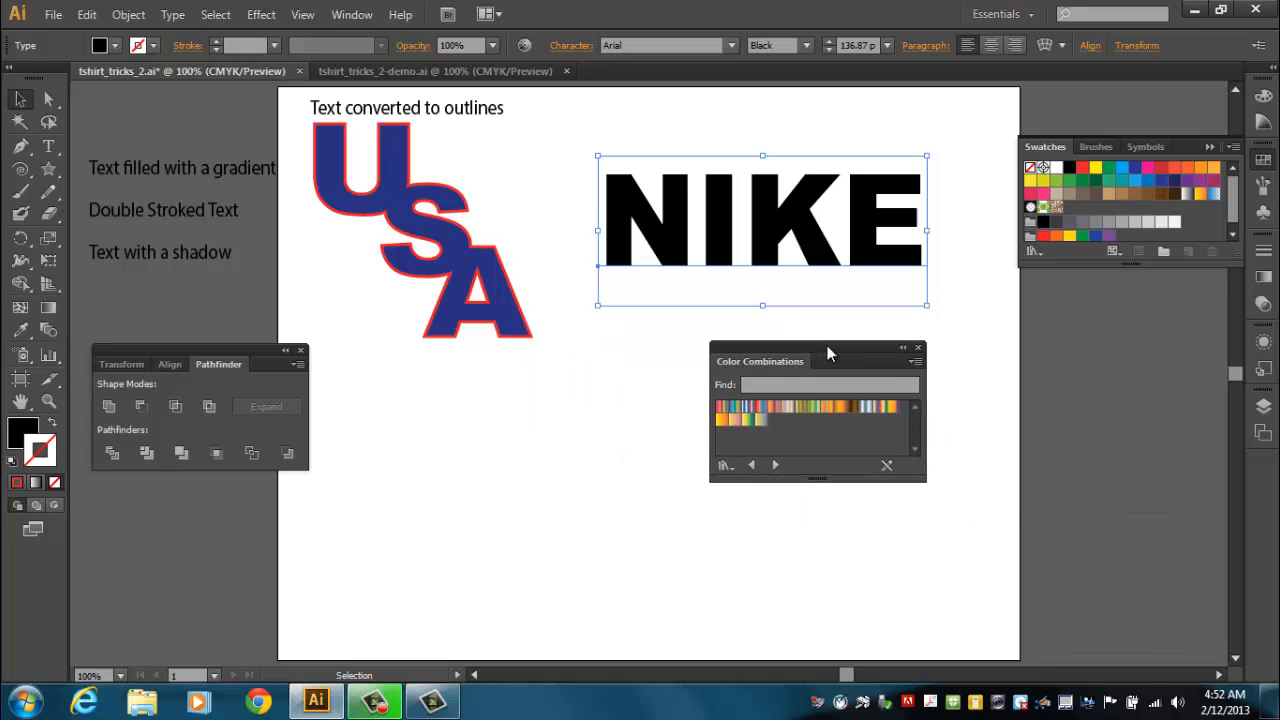
left_click(20, 433)
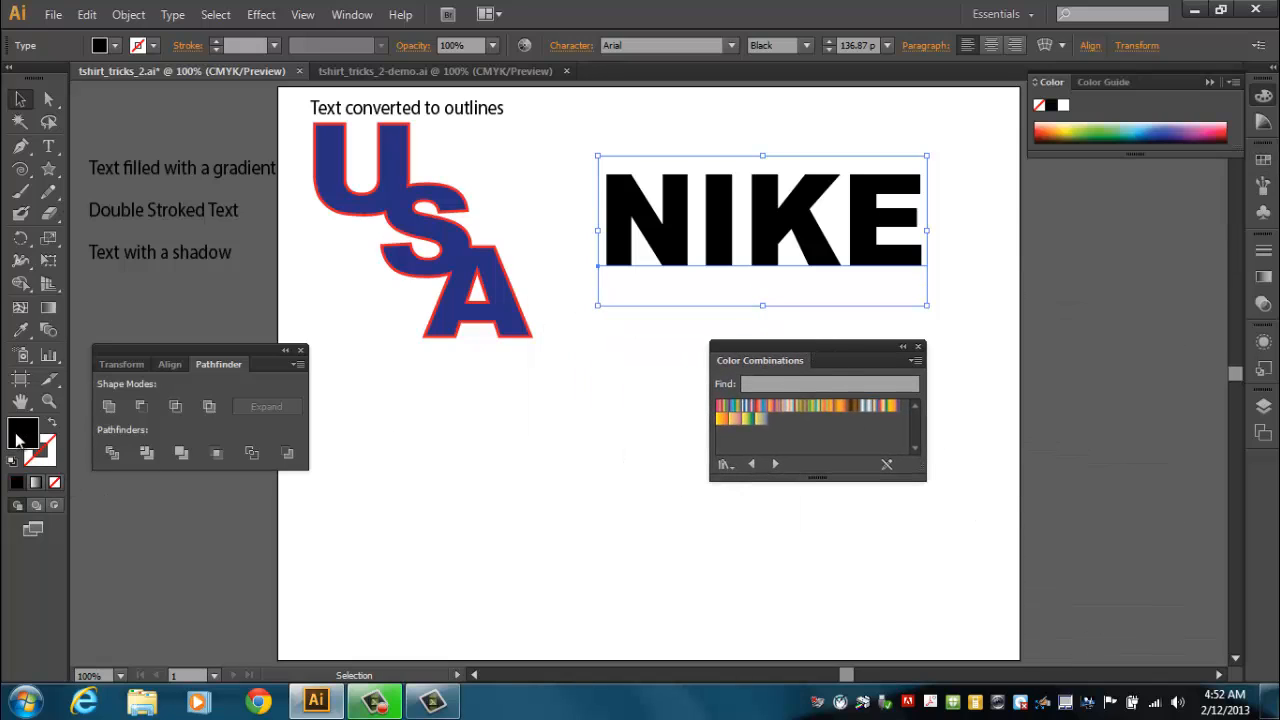
left_click_drag(855, 407, 870, 367)
left_click(866, 407)
left_click_drag(887, 267, 867, 261)
left_click_drag(831, 346, 843, 408)
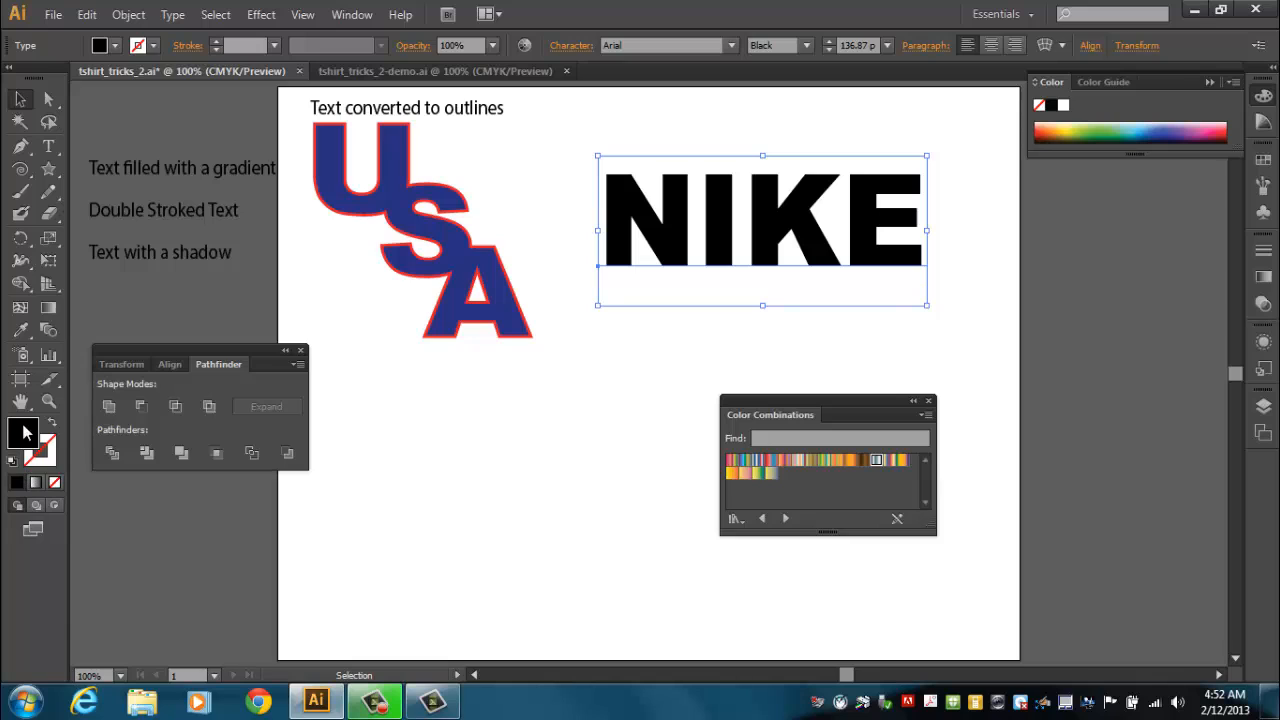
Convert the NIKE text to outlines and fill the letters with the default white-to-black gradient.
left_click(36, 485)
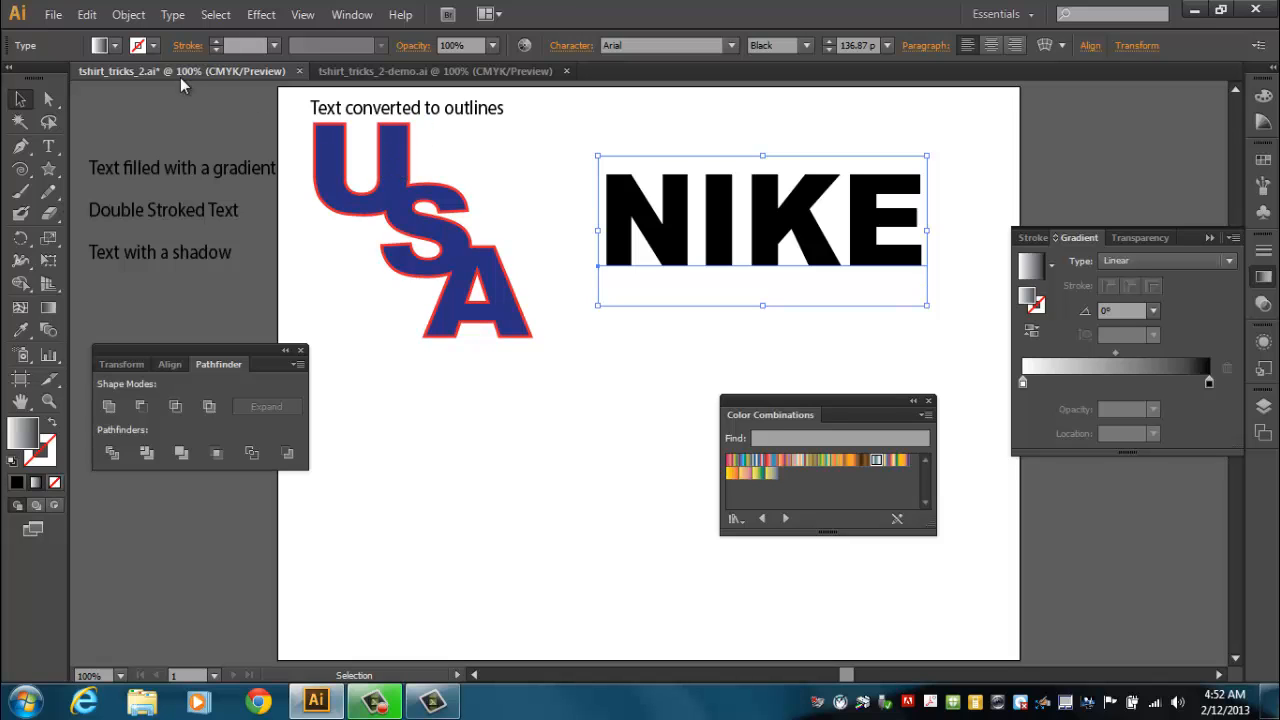
left_click(172, 14)
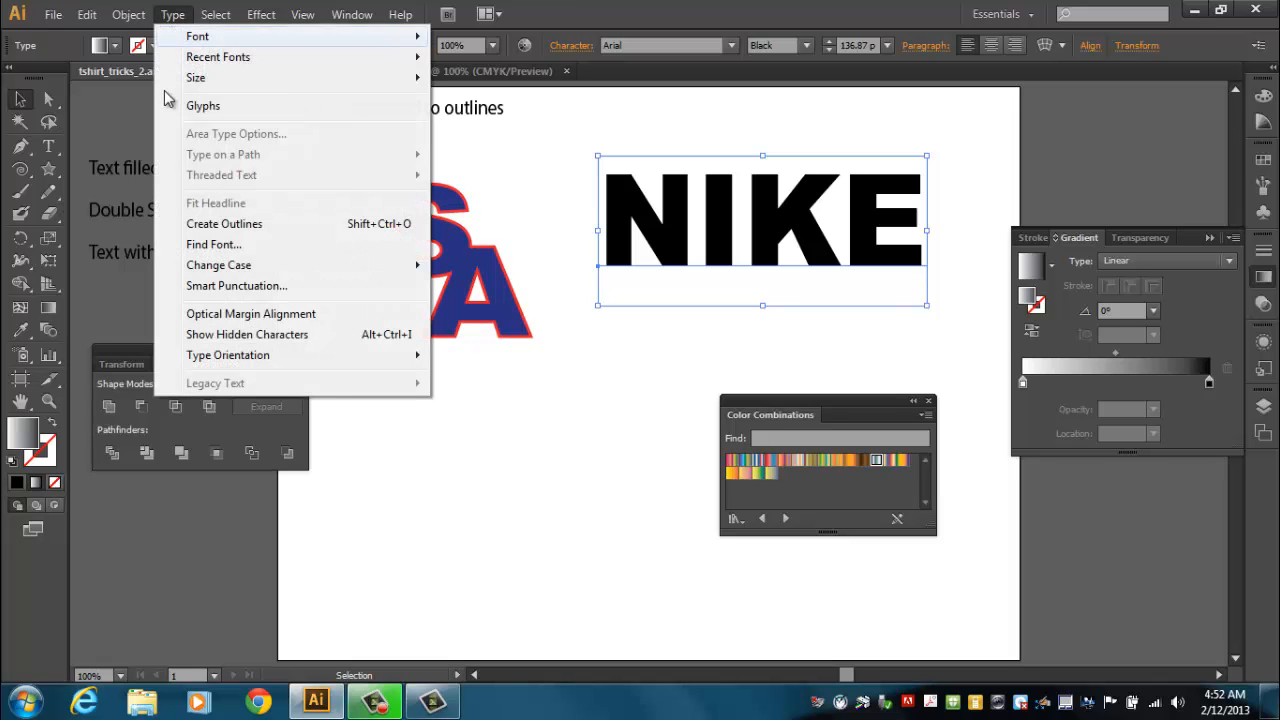
left_click(205, 226)
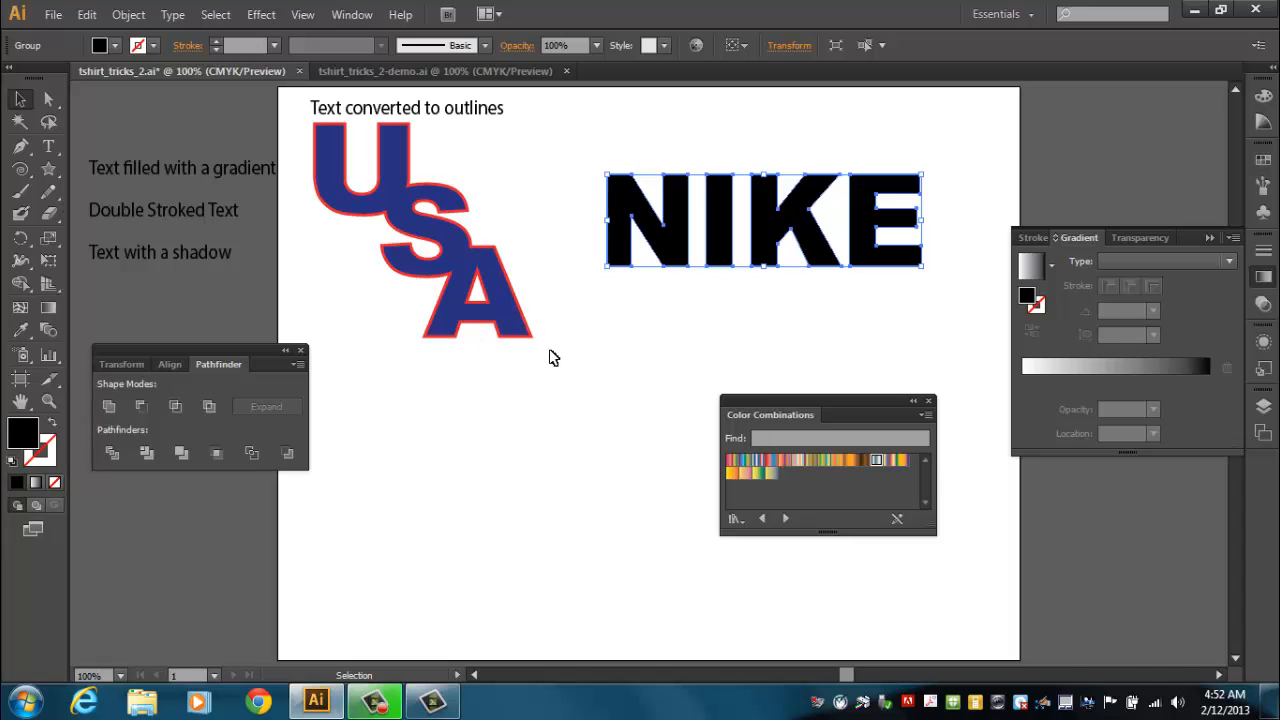
left_click(35, 484)
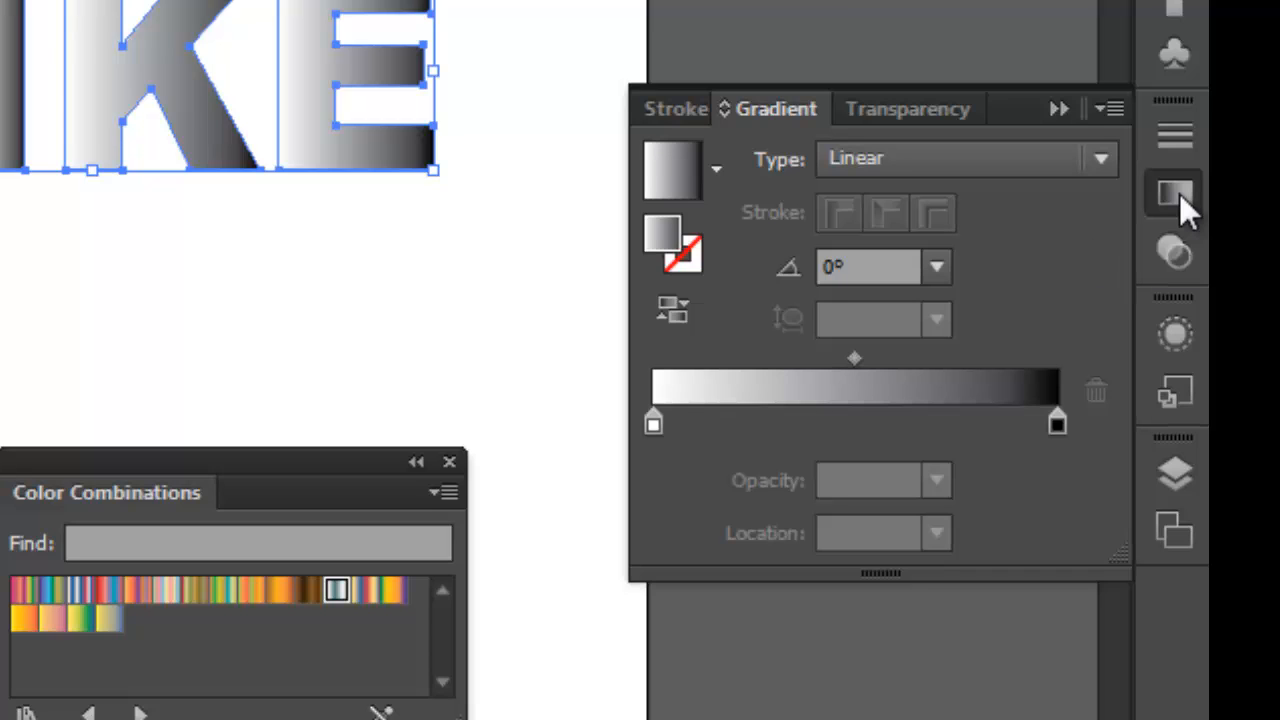
Try the Radial gradient type, then switch back to Linear.
left_click(992, 156)
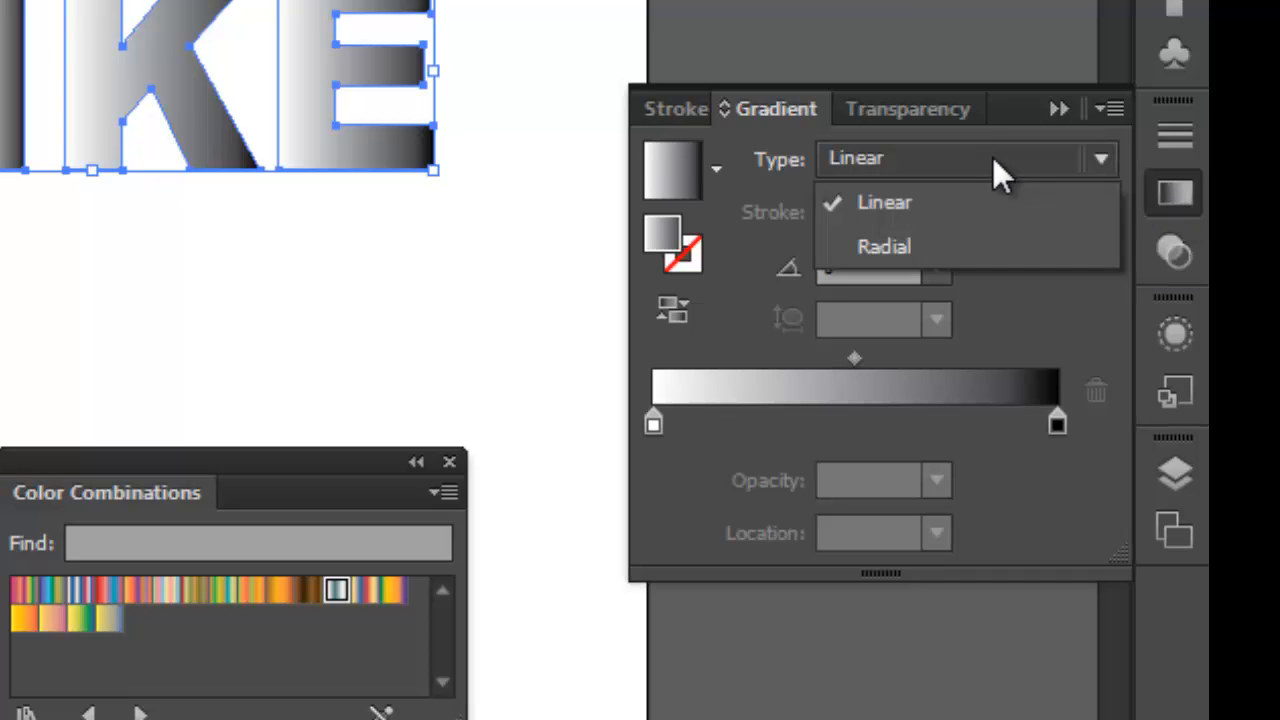
left_click(917, 248)
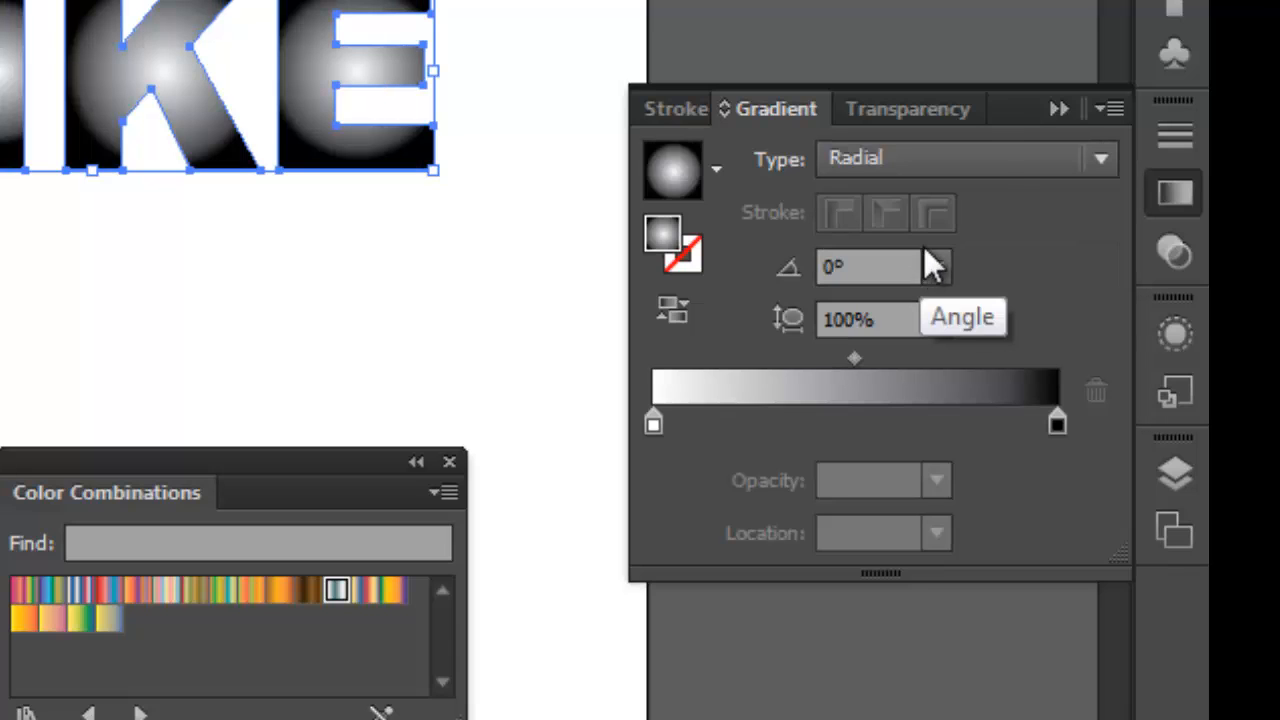
left_click(992, 154)
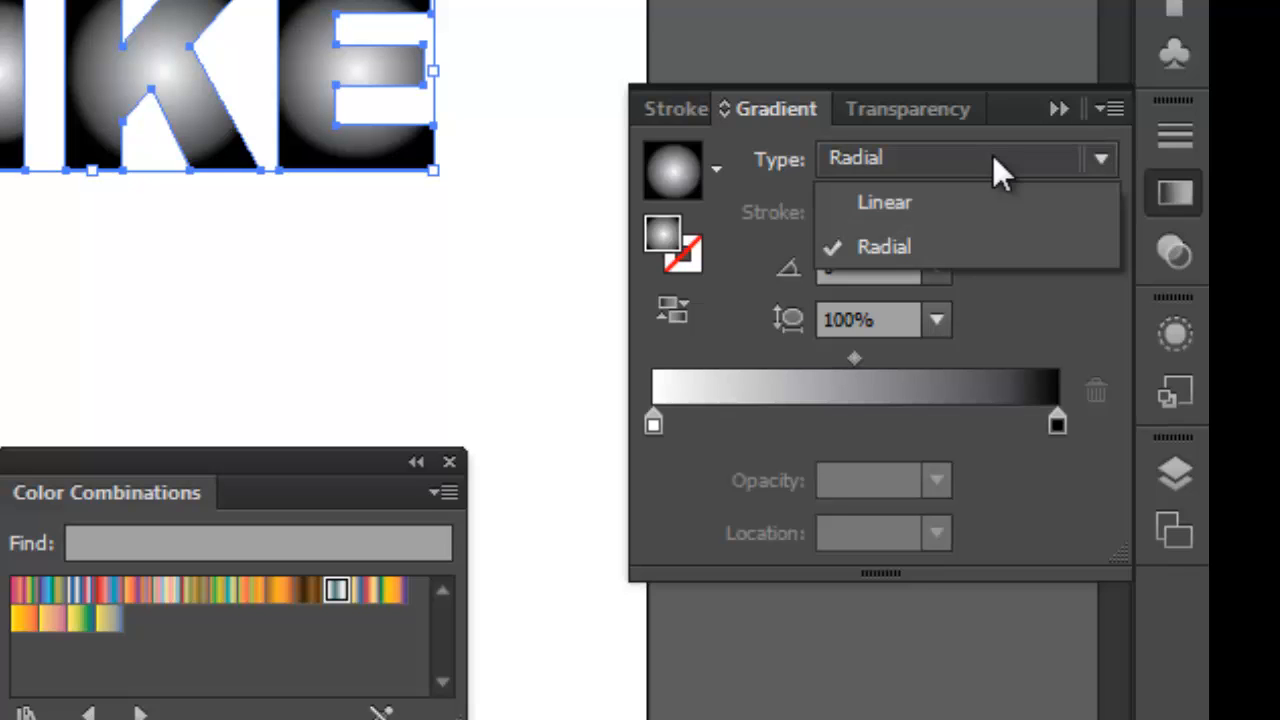
left_click(985, 212)
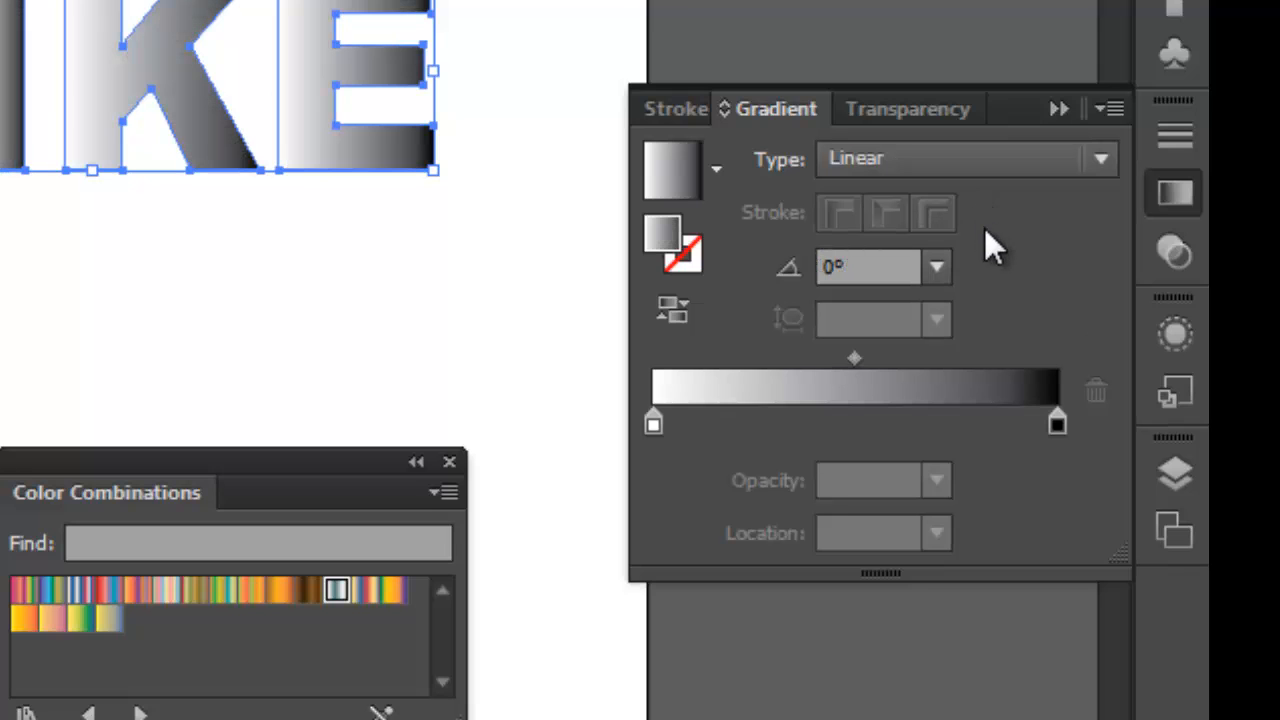
Set the gradient angle to 90° and move the stops to about 8% and 98% locations.
left_click(934, 269)
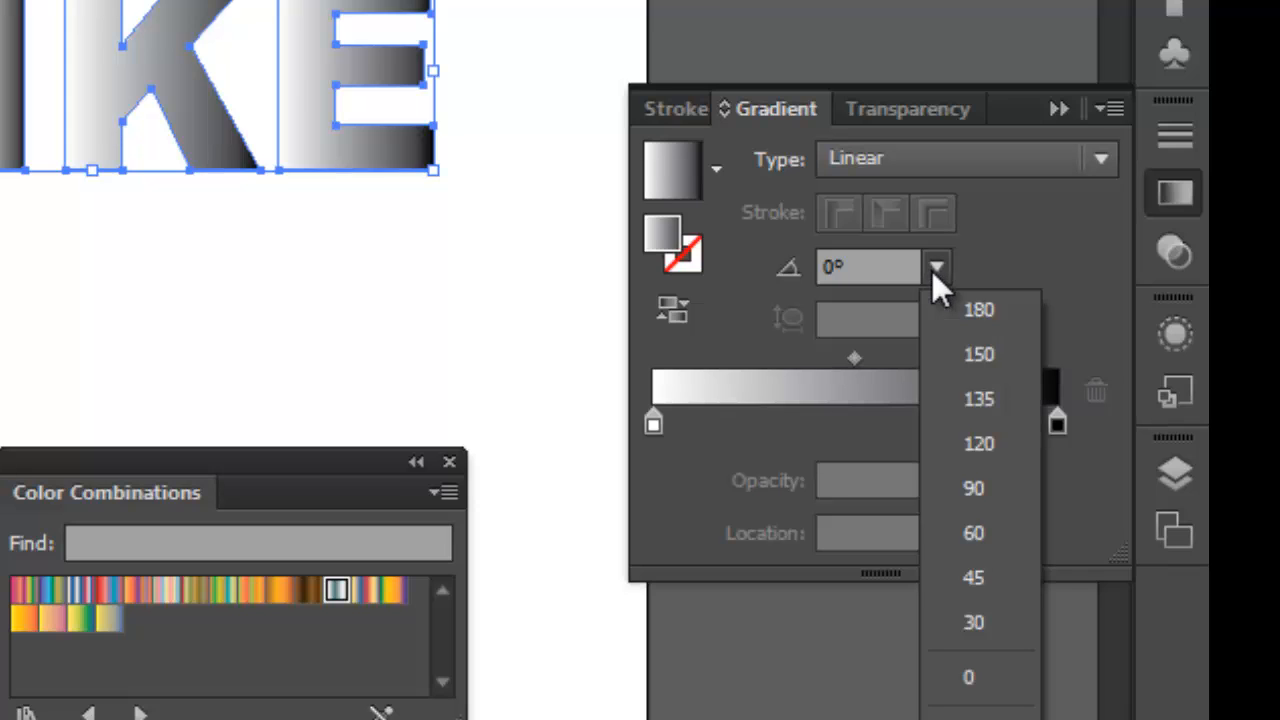
left_click(990, 488)
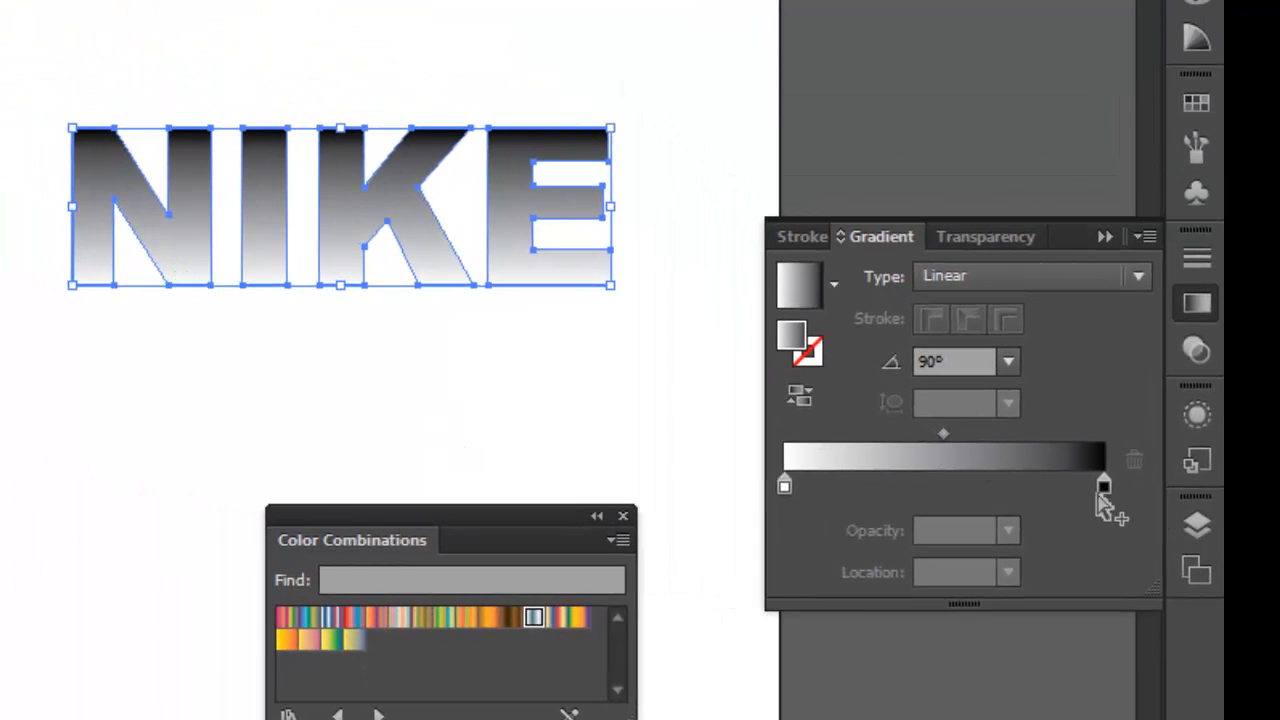
mouse_move(1104, 485)
left_mouse_down()
mouse_move(1055, 482)
mouse_move(1098, 485)
left_mouse_up()
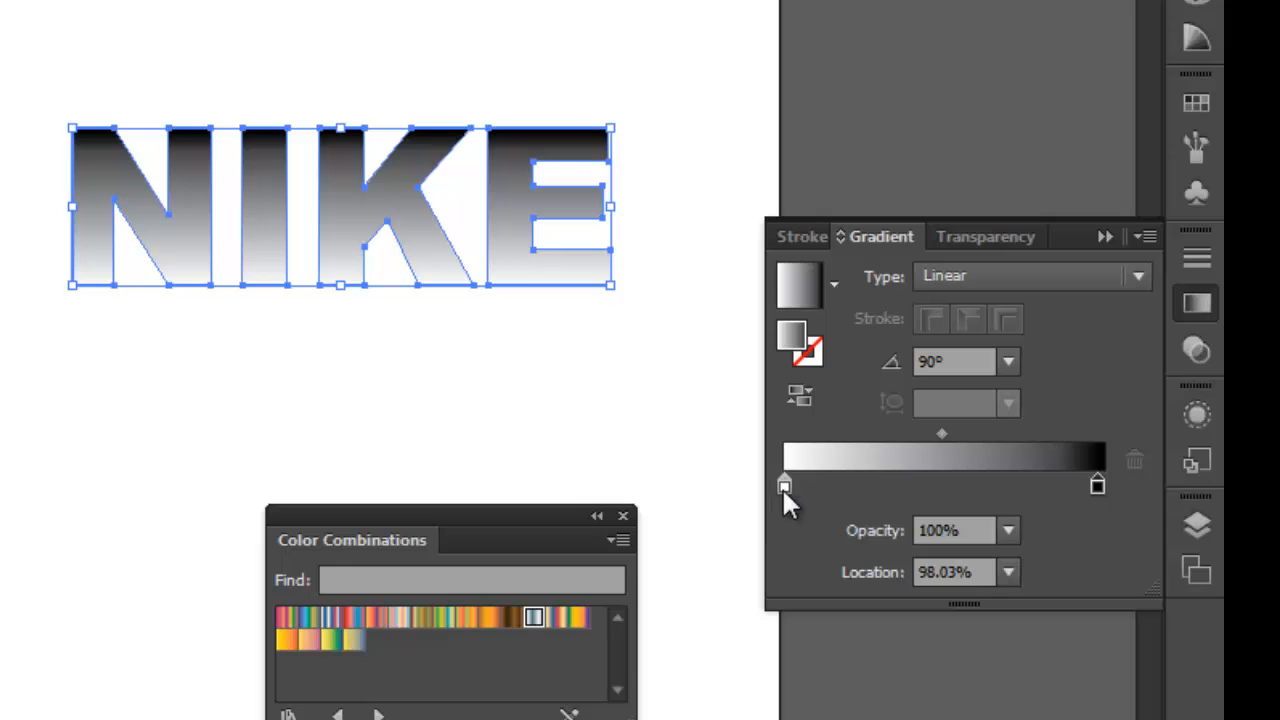
left_click_drag(784, 488, 808, 486)
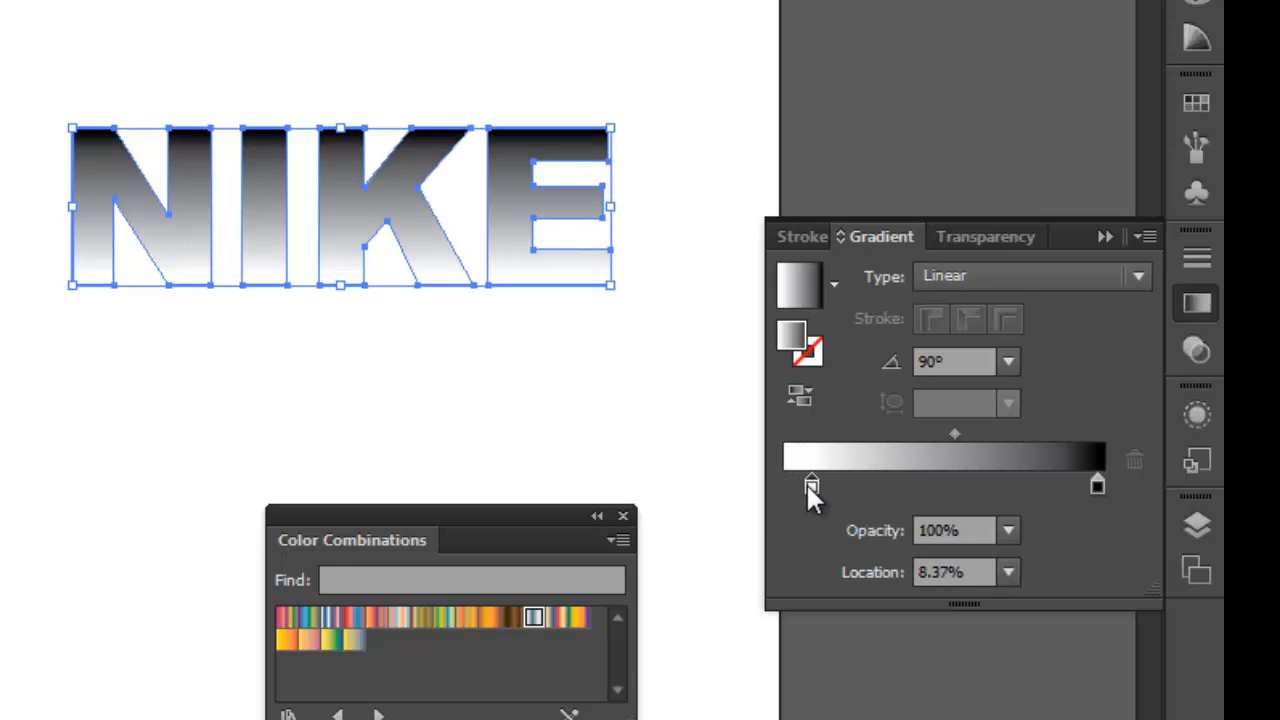
Reposition the gradient NIKE and place the 'Text filled with a gradient' label above it.
left_click(437, 376)
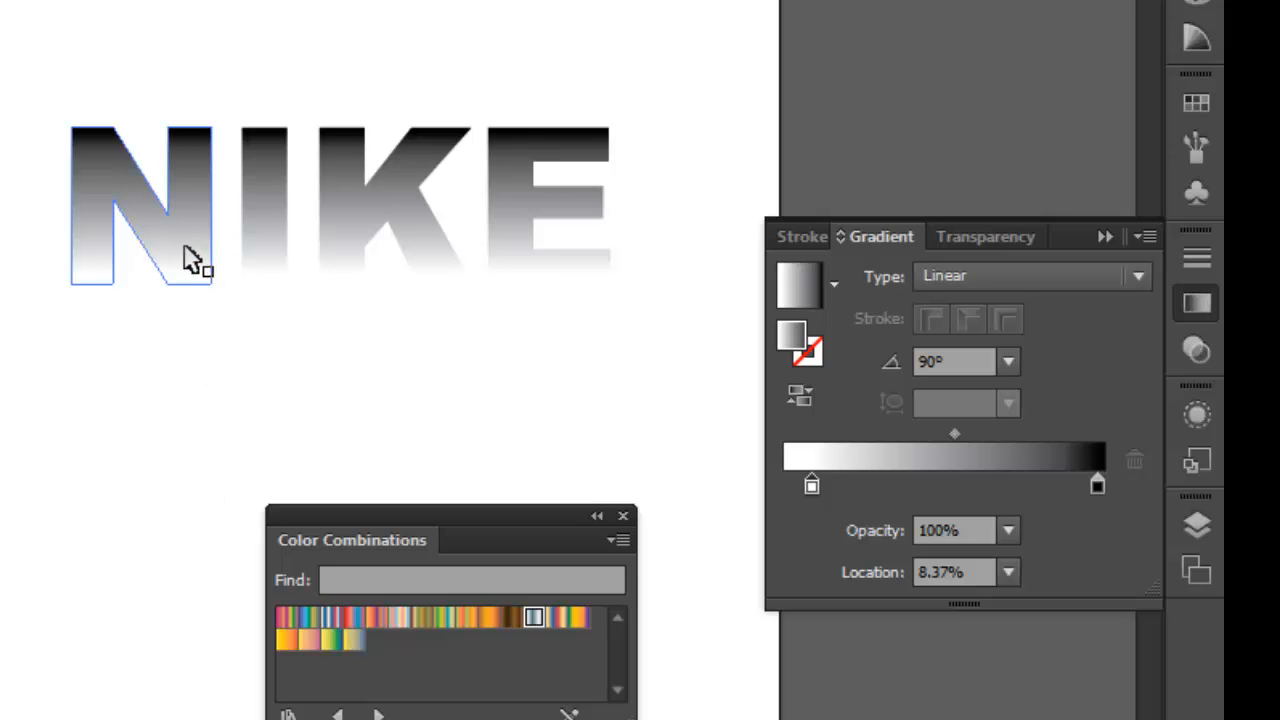
left_click_drag(181, 247, 198, 211)
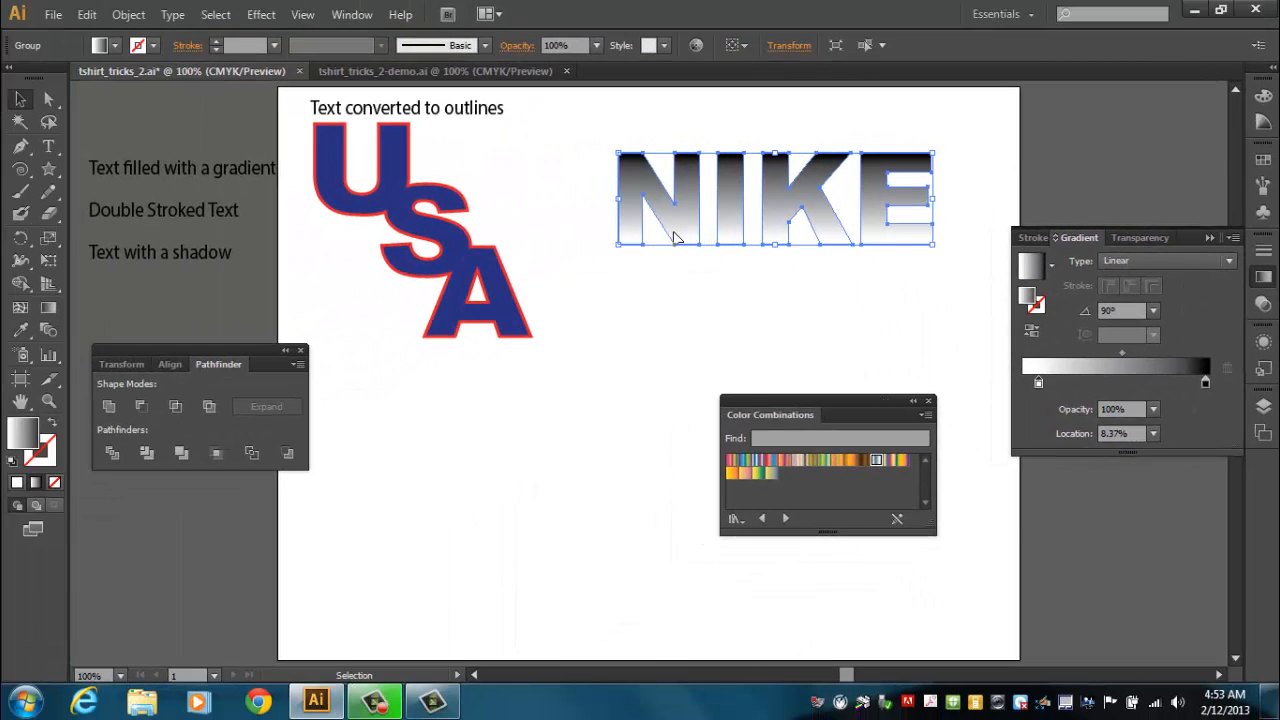
left_click_drag(212, 182, 838, 162)
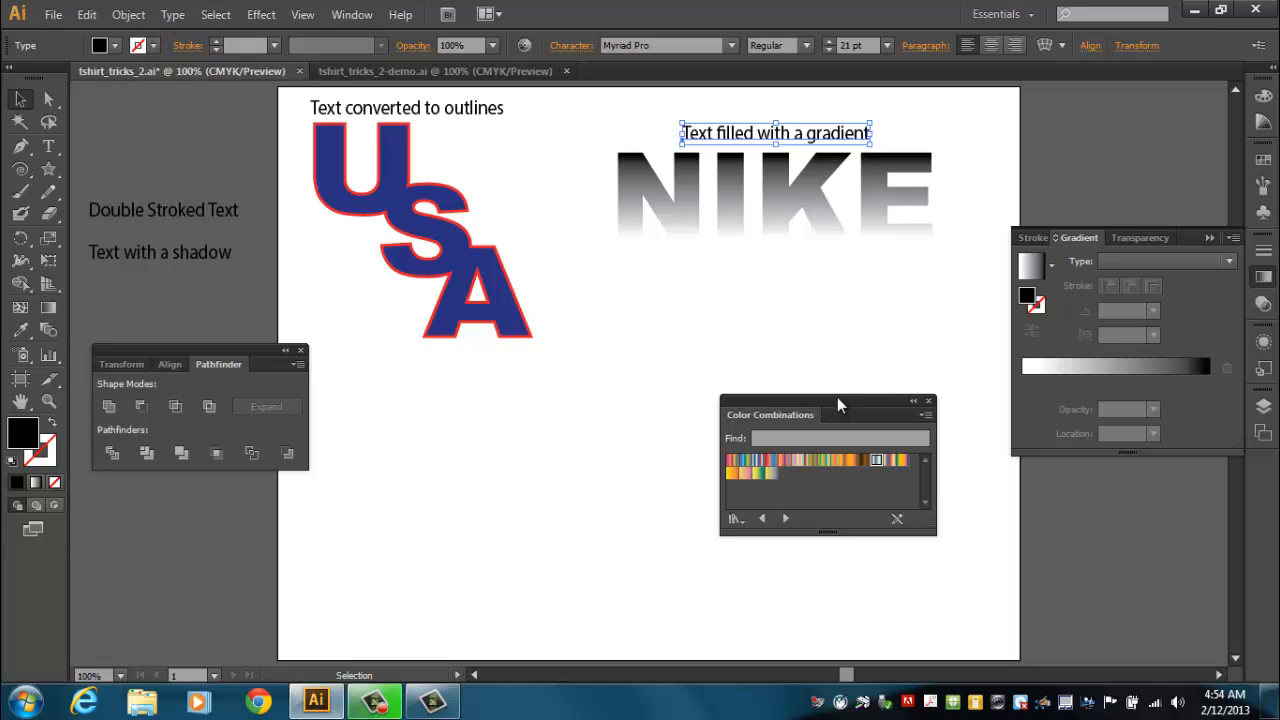
left_click_drag(838, 404, 1067, 494)
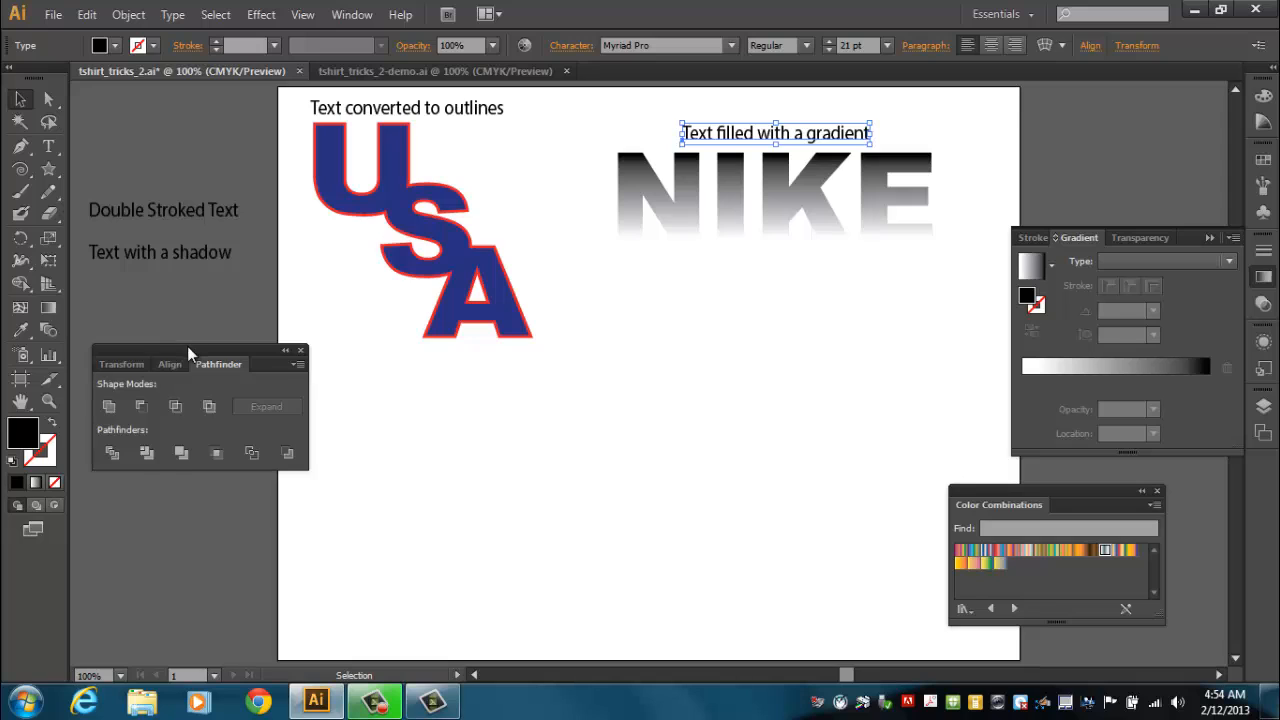
left_click_drag(188, 352, 185, 372)
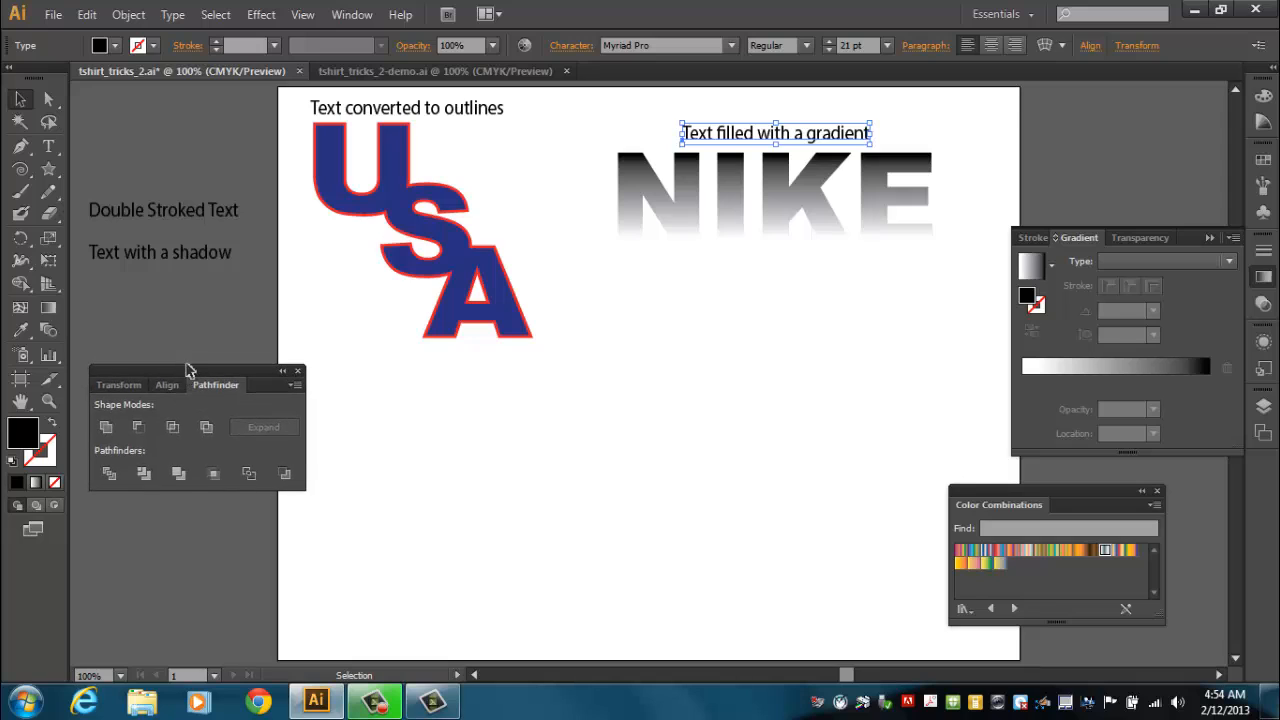
Type OREGON in Arial Black below the NIKE text, enlarge it to about 111 pt and position it.
left_click(48, 147)
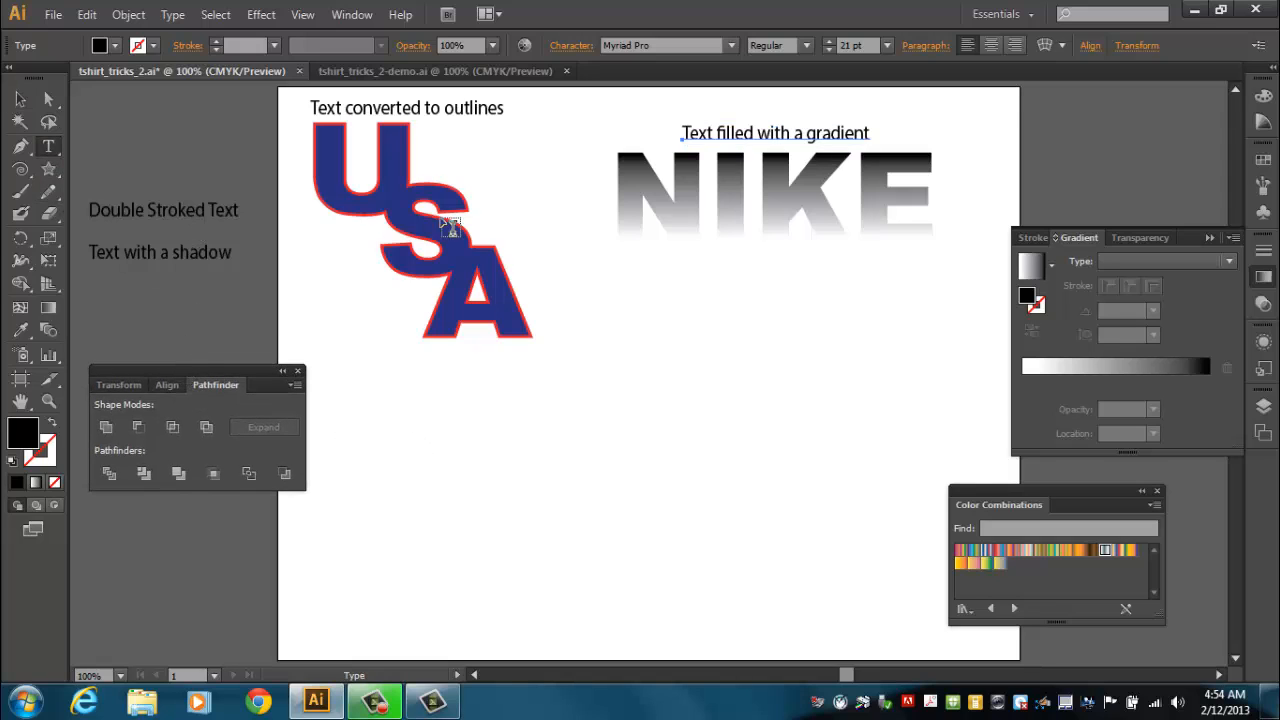
left_click(416, 72)
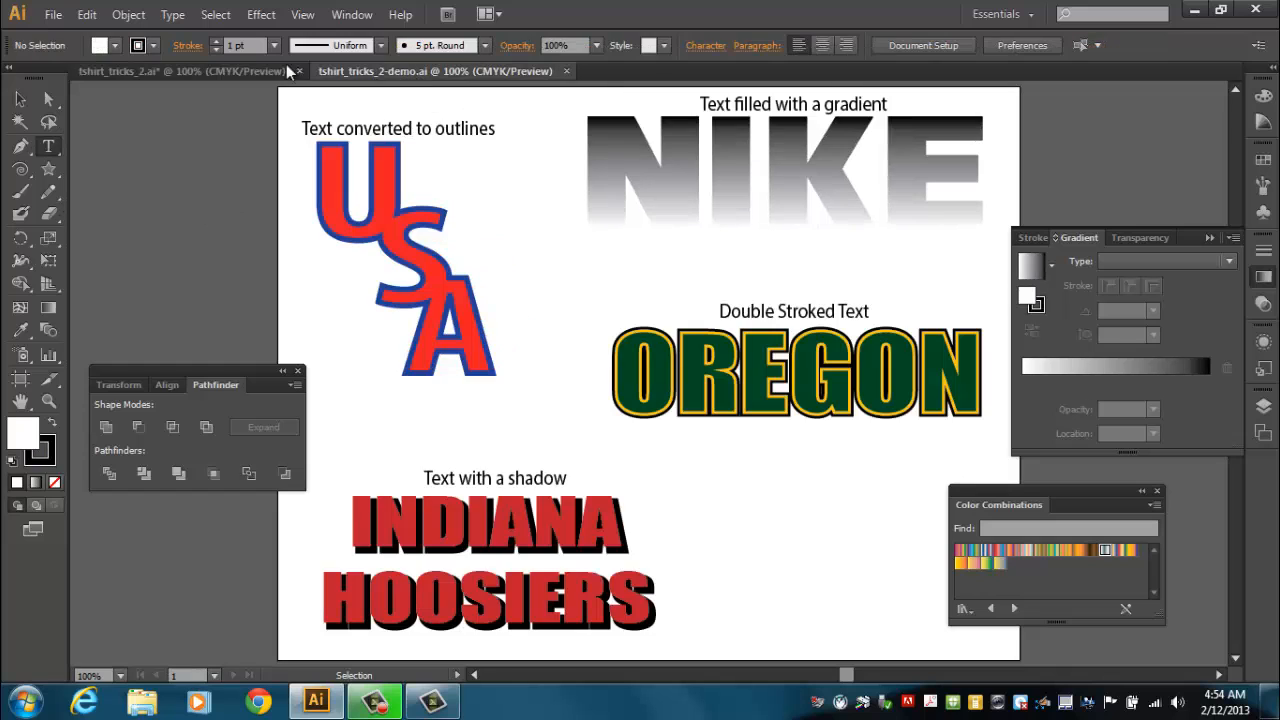
left_click(160, 71)
left_click(512, 484)
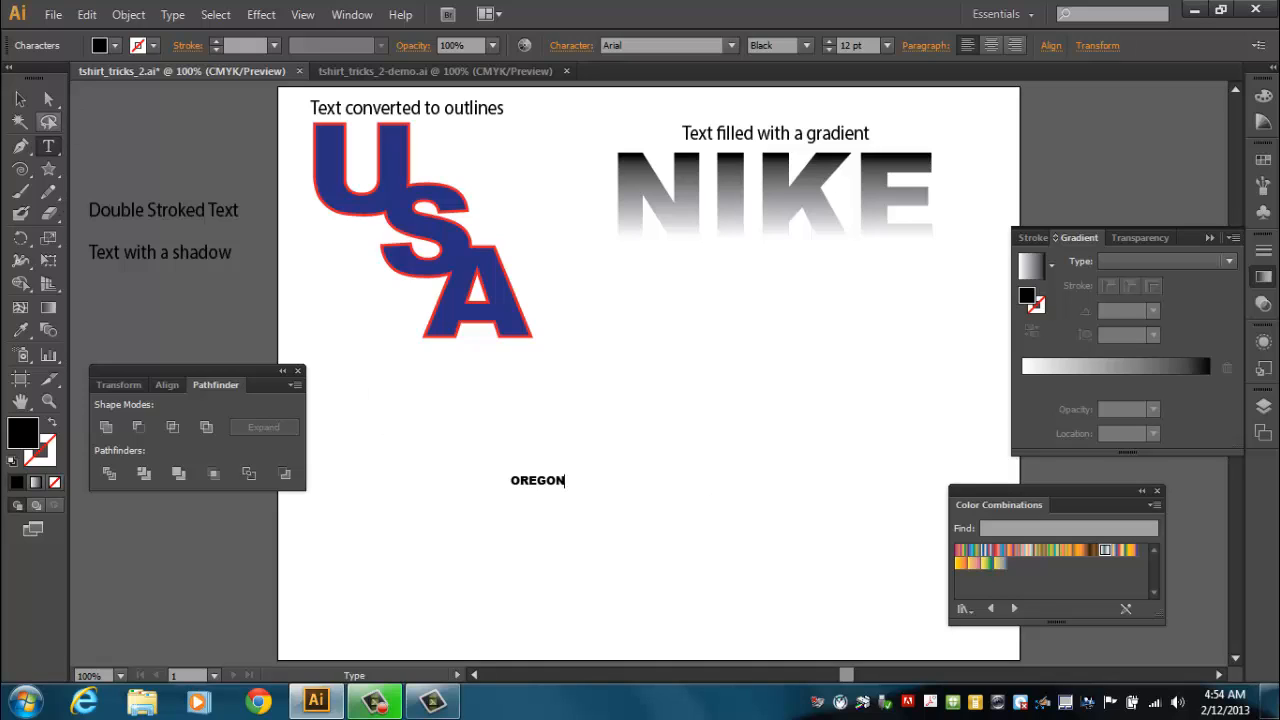
left_click(20, 99)
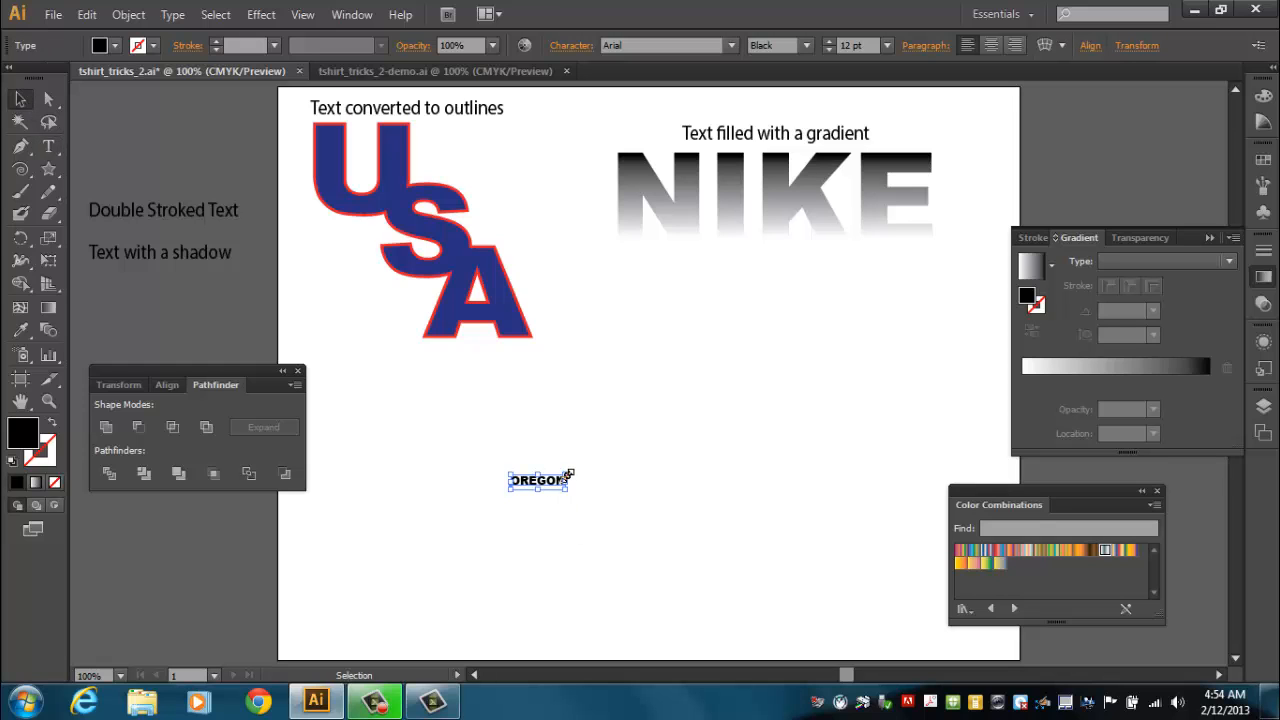
left_click_drag(570, 472, 936, 358)
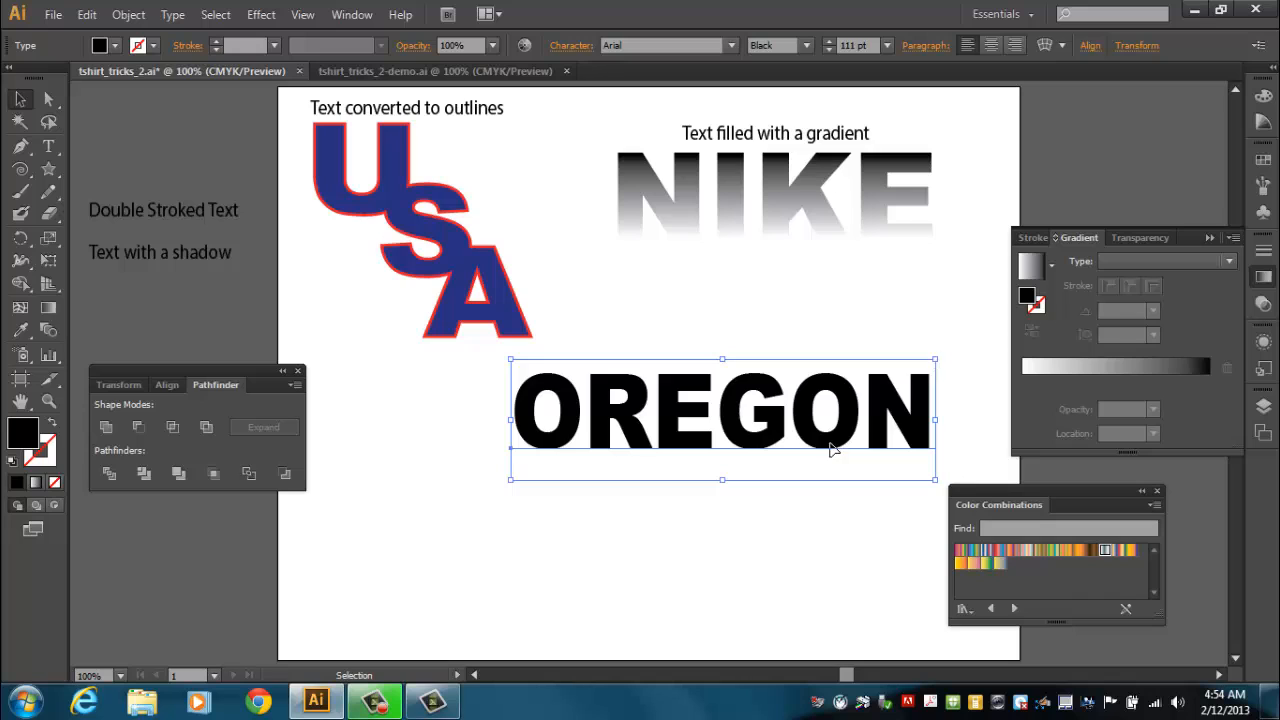
left_click_drag(829, 450, 876, 445)
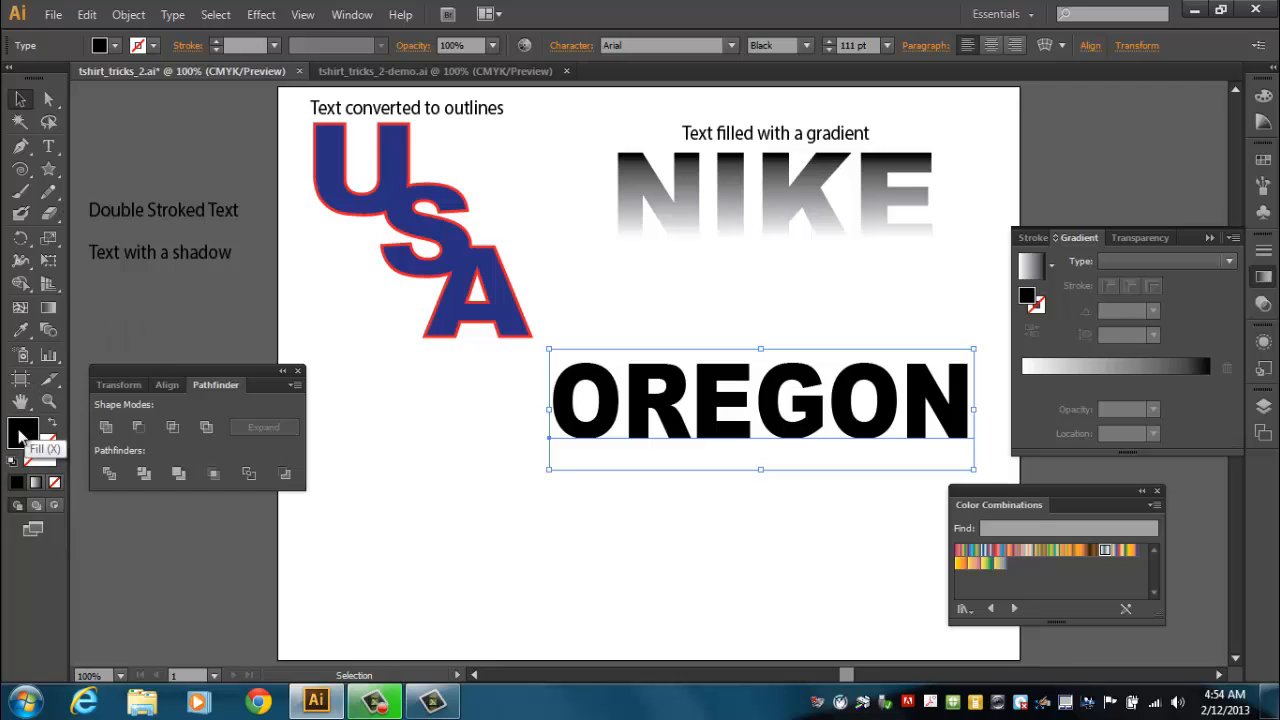
Compare with the demo file, then set the OREGON fill to dark green 154201.
left_click(368, 71)
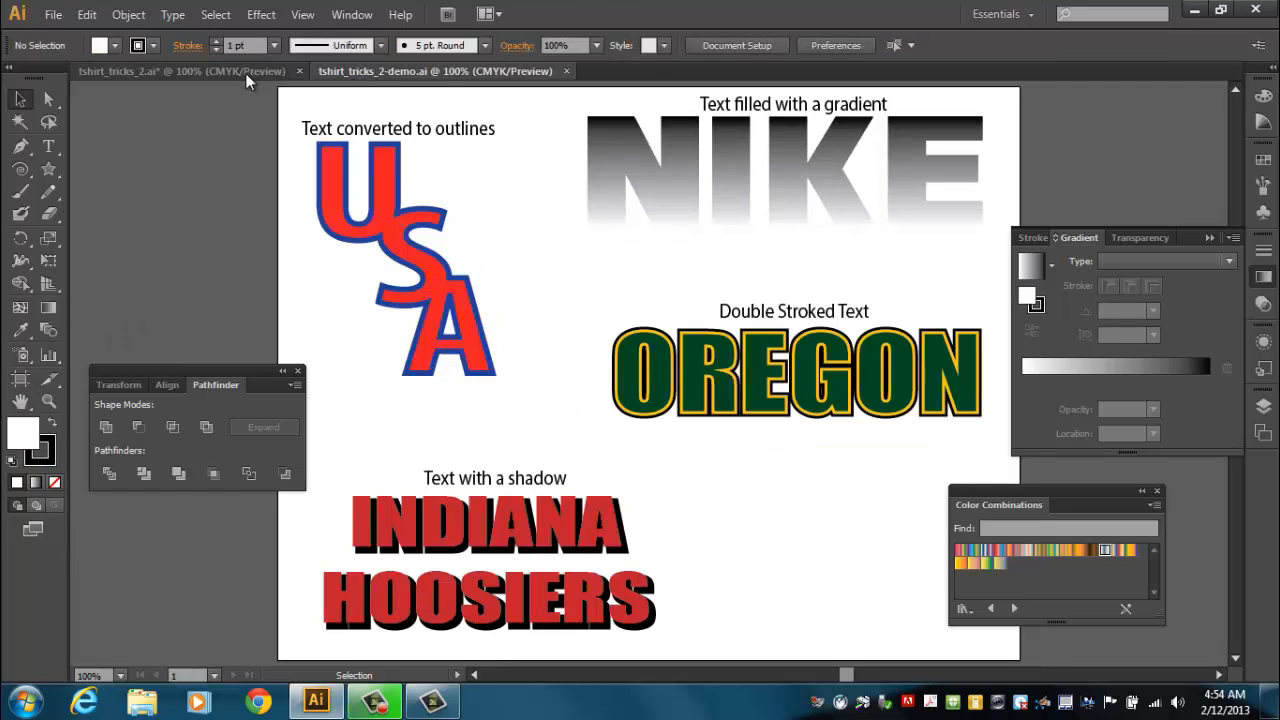
left_click(179, 69)
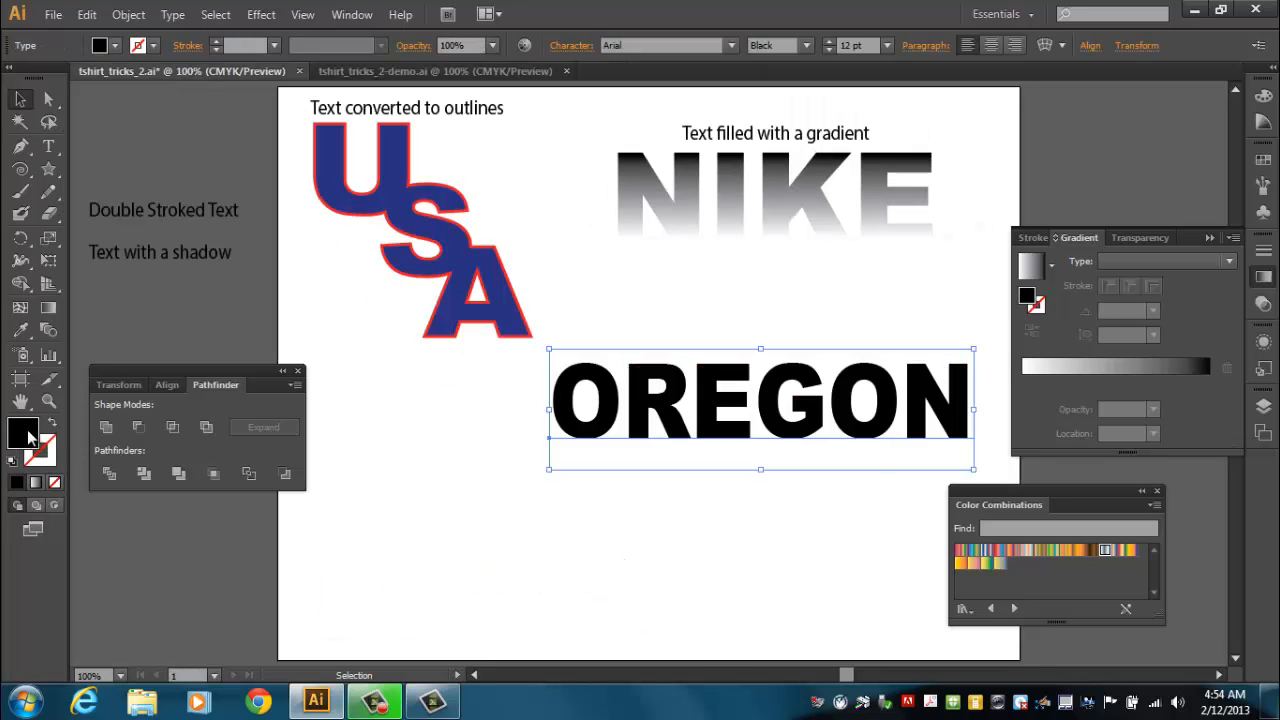
double_click(23, 432)
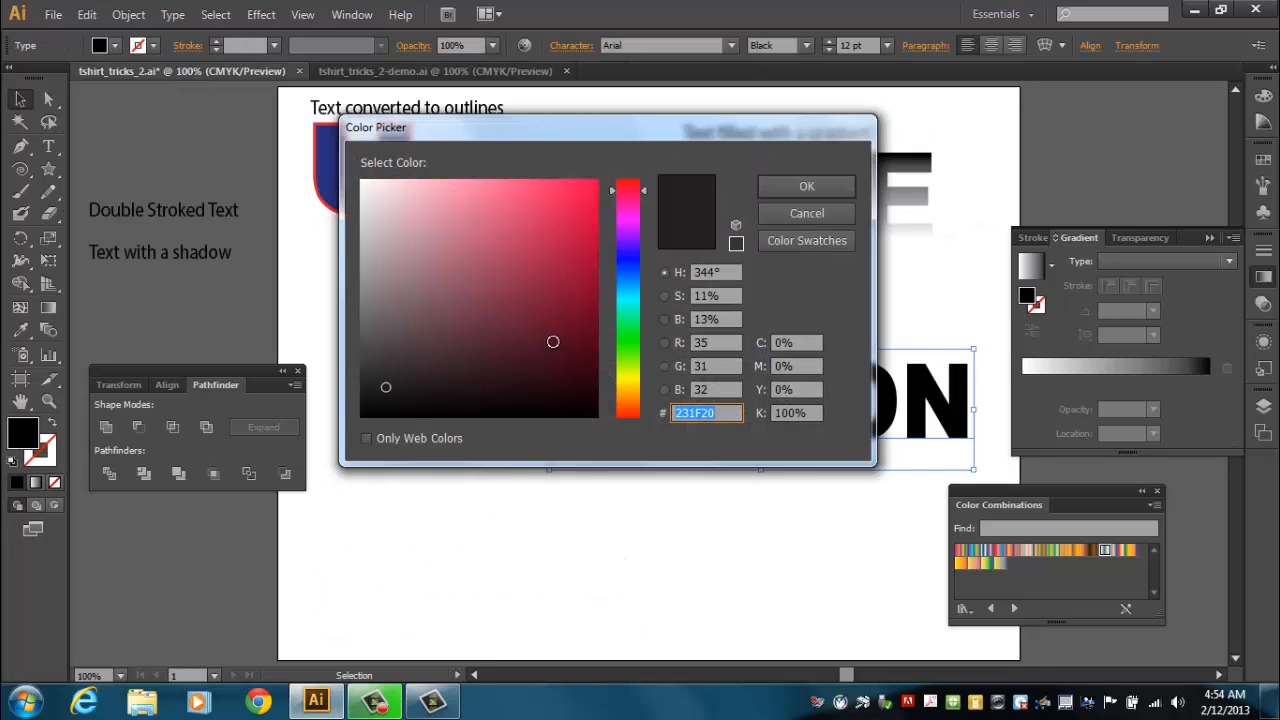
left_click(628, 352)
left_click(591, 354)
left_click_drag(591, 354, 601, 356)
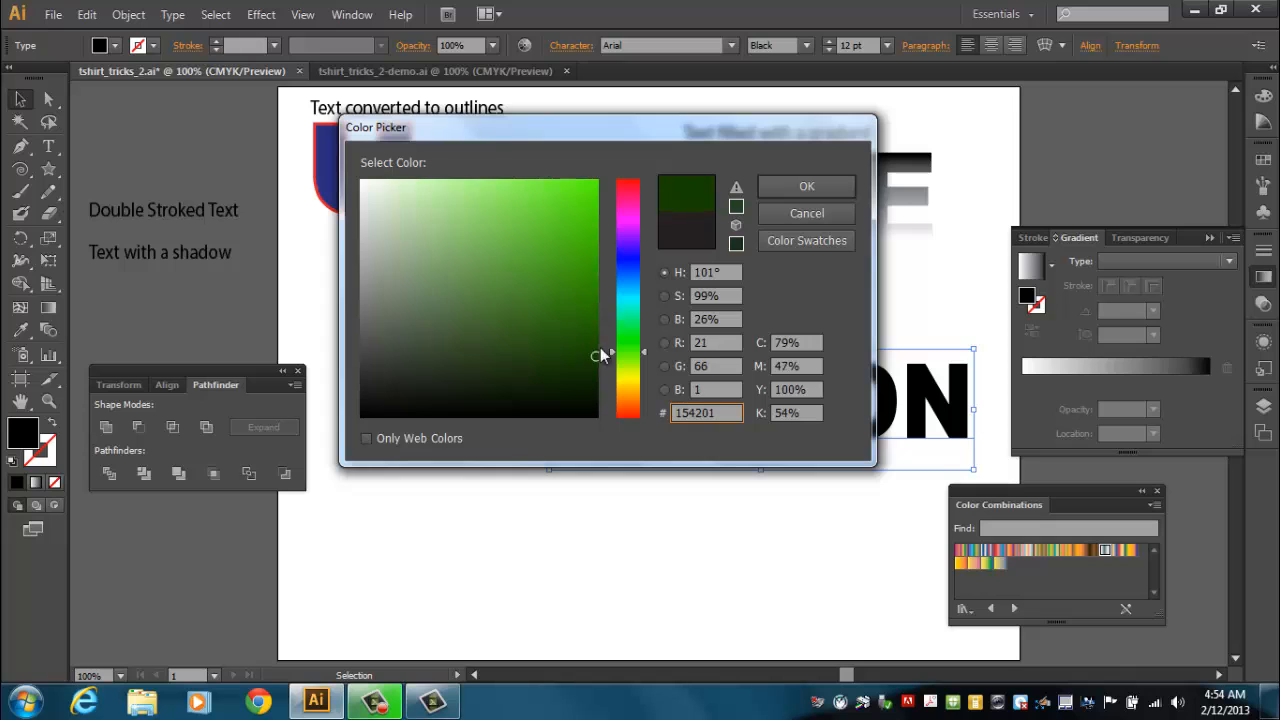
left_click(806, 190)
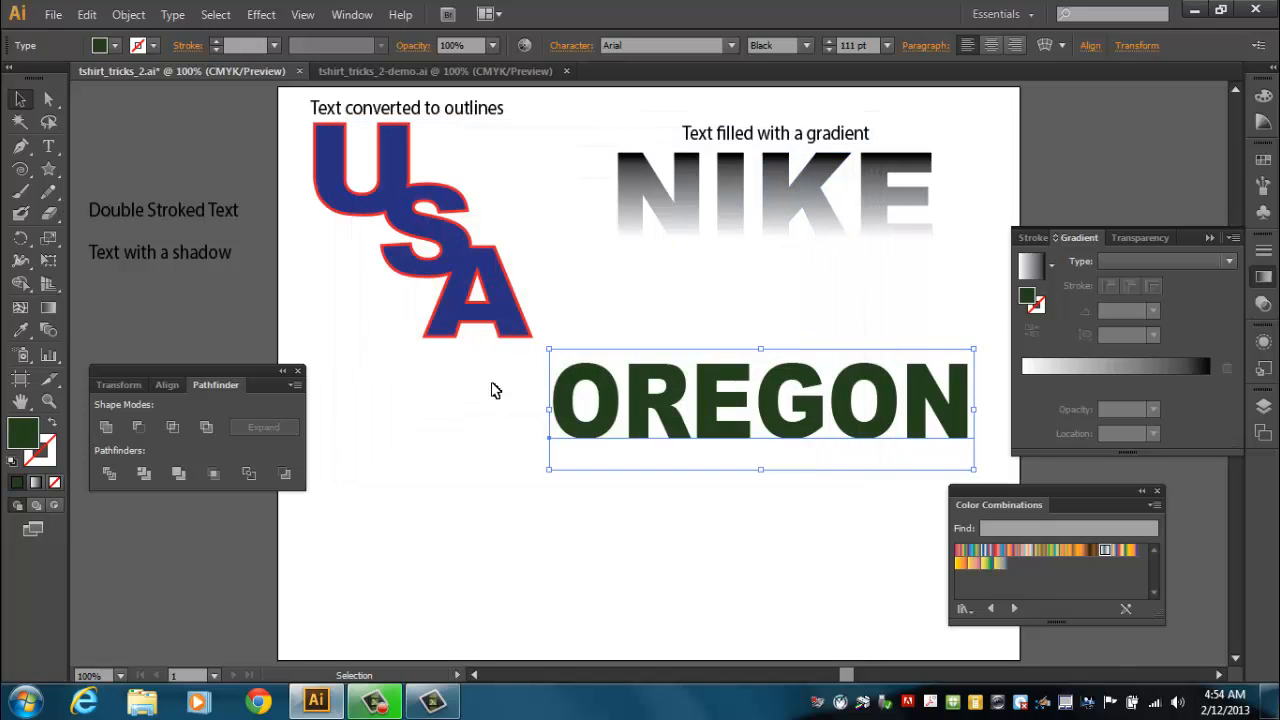
Give OREGON a yellow C6BC00 stroke and raise the stroke weight to 5 pt.
left_click(44, 459)
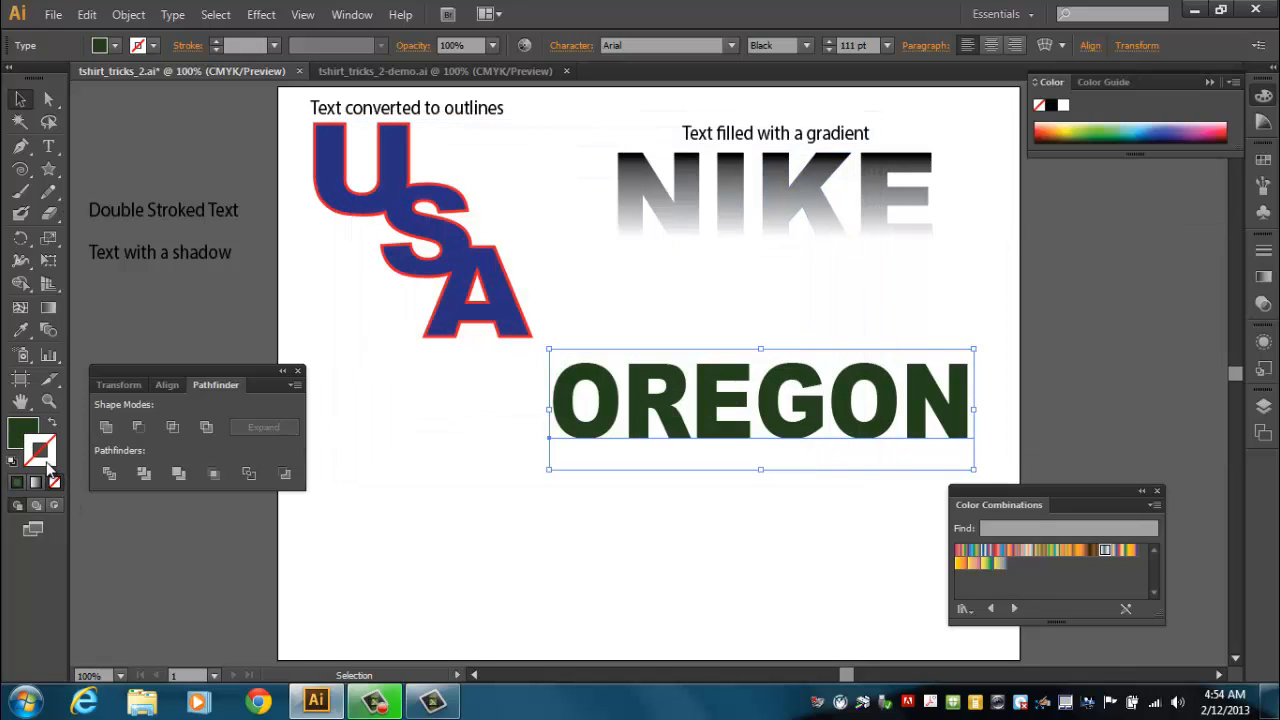
left_click(16, 484)
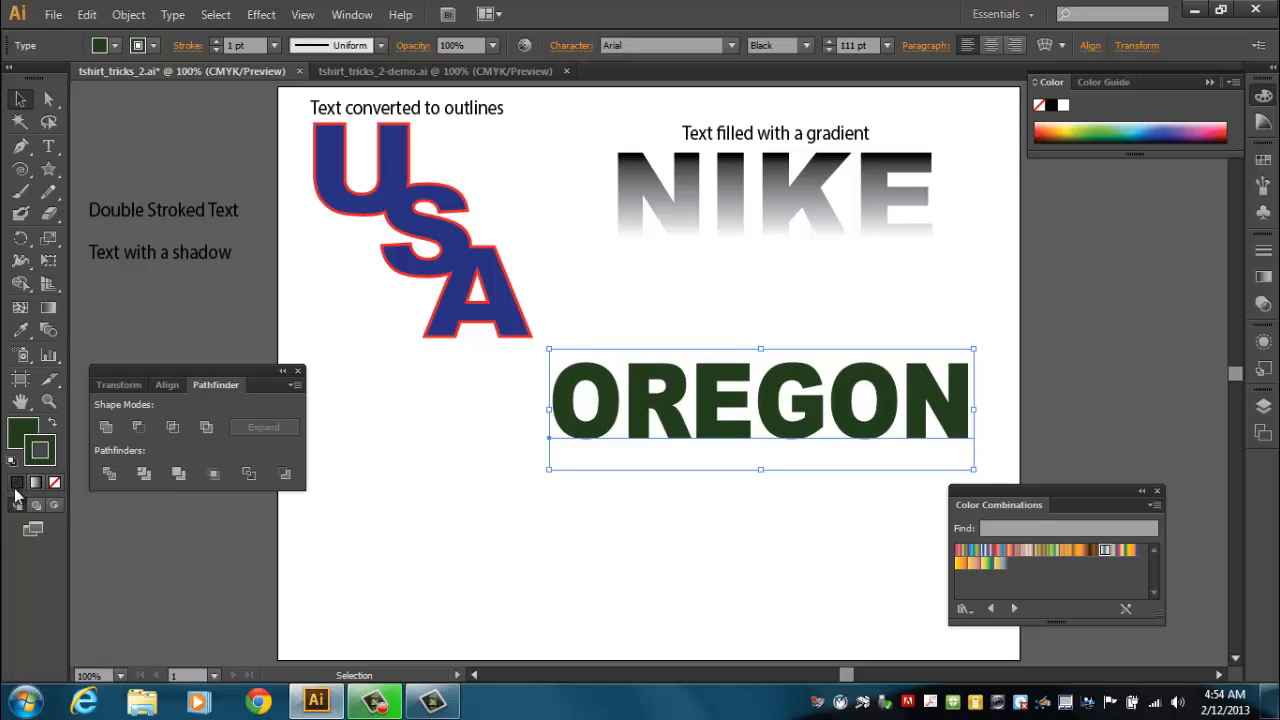
double_click(48, 462)
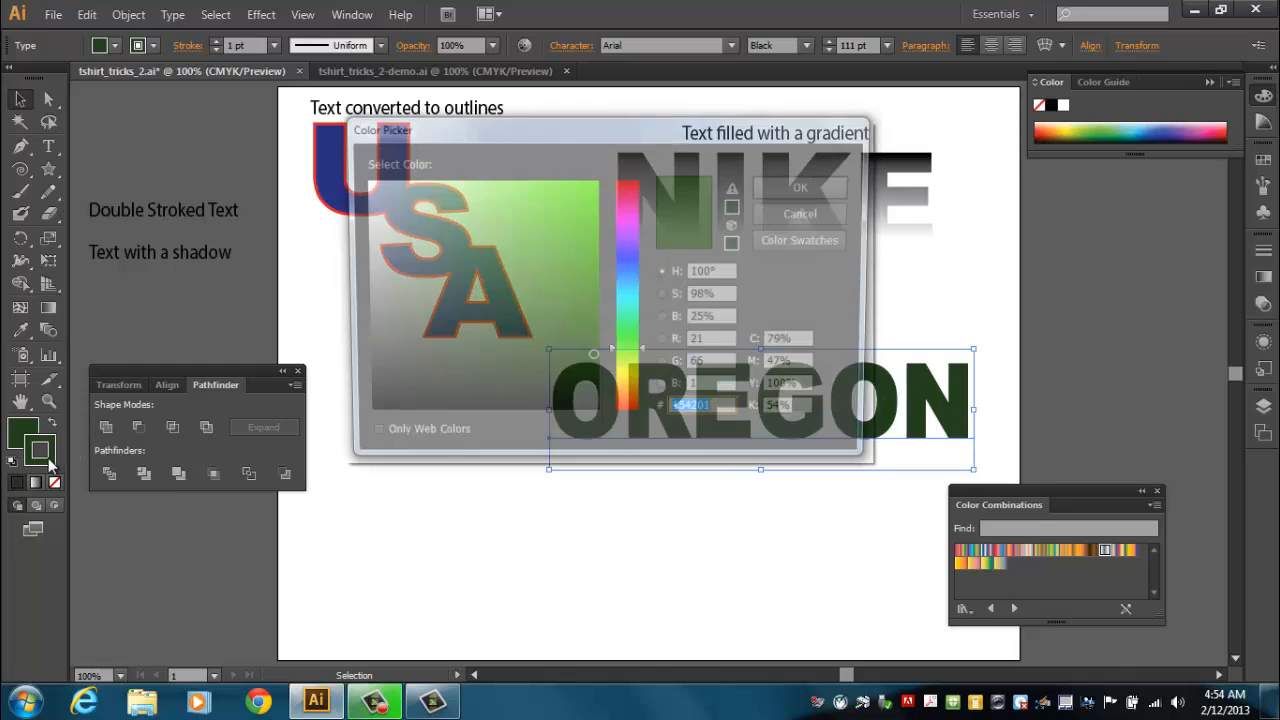
left_click(627, 381)
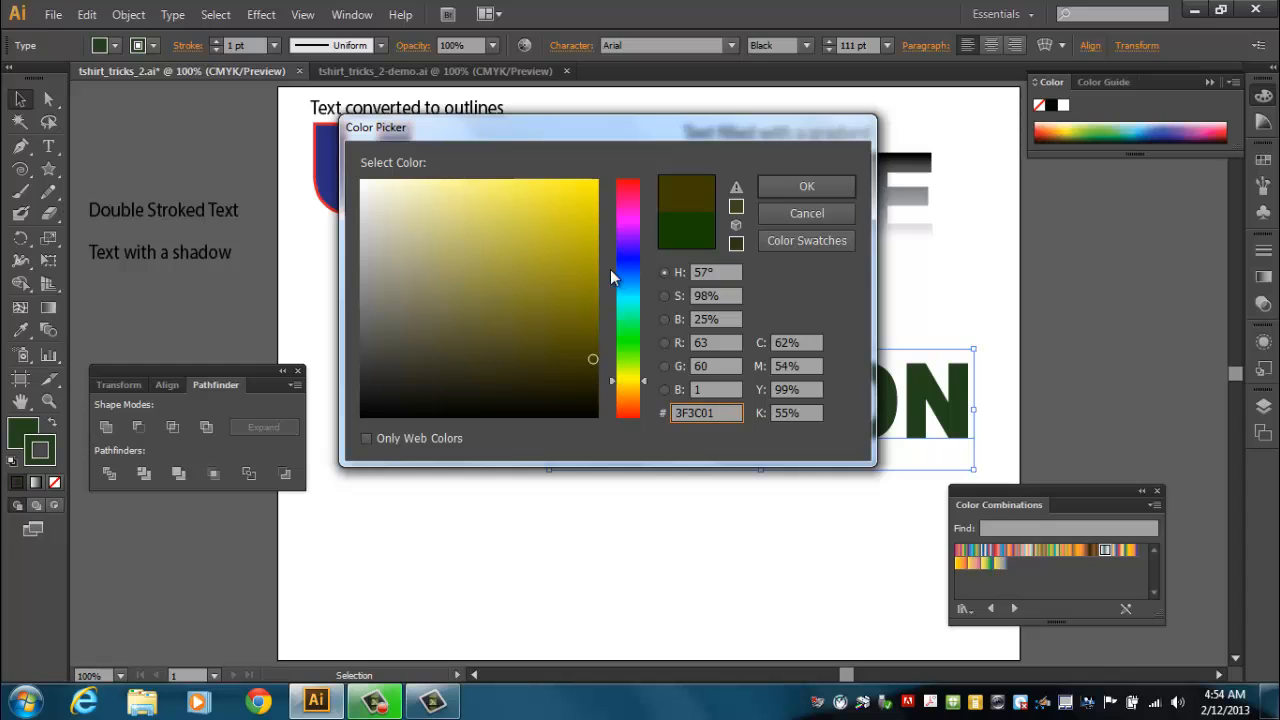
left_click_drag(588, 248, 599, 231)
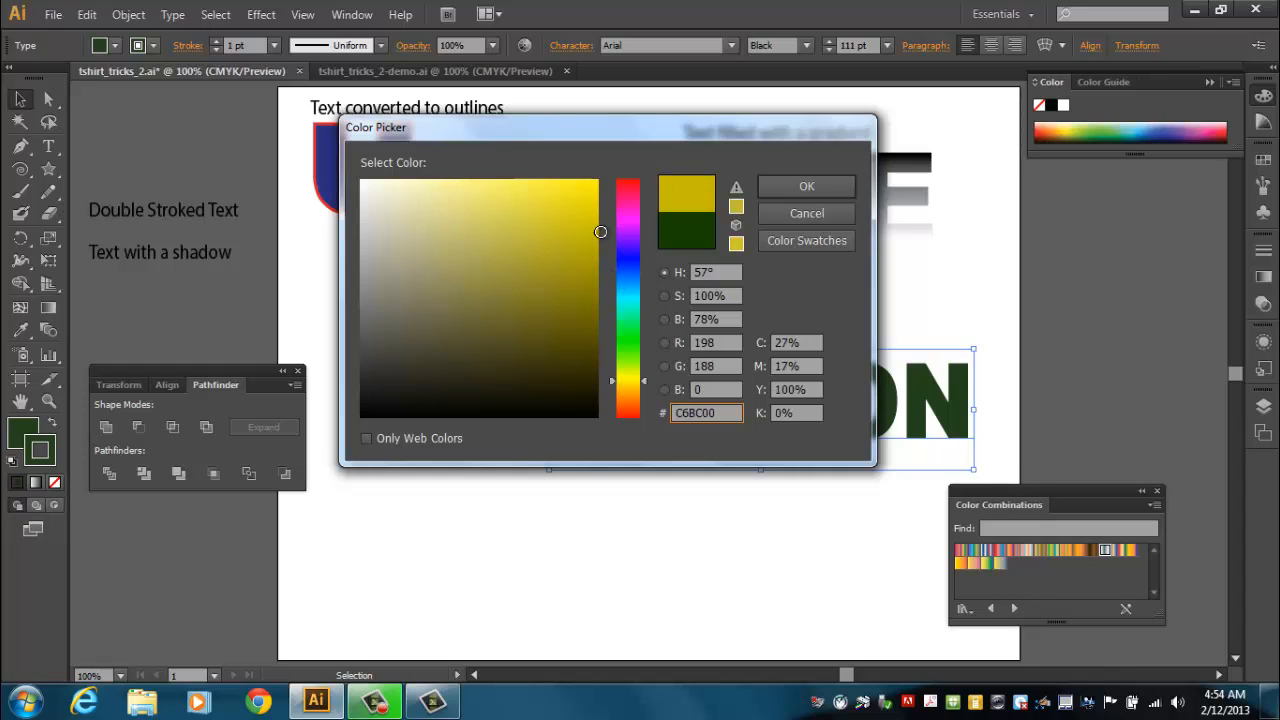
left_click(830, 187)
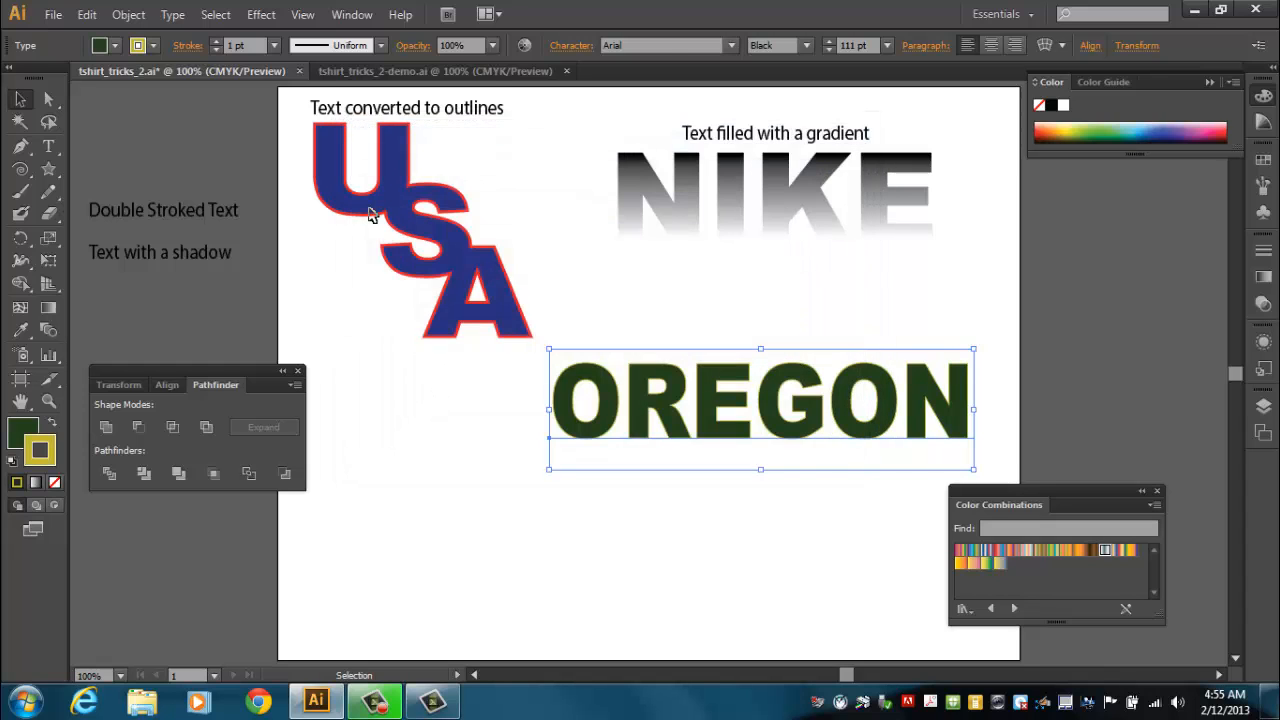
left_click(215, 42)
left_click(215, 42)
left_click(215, 42)
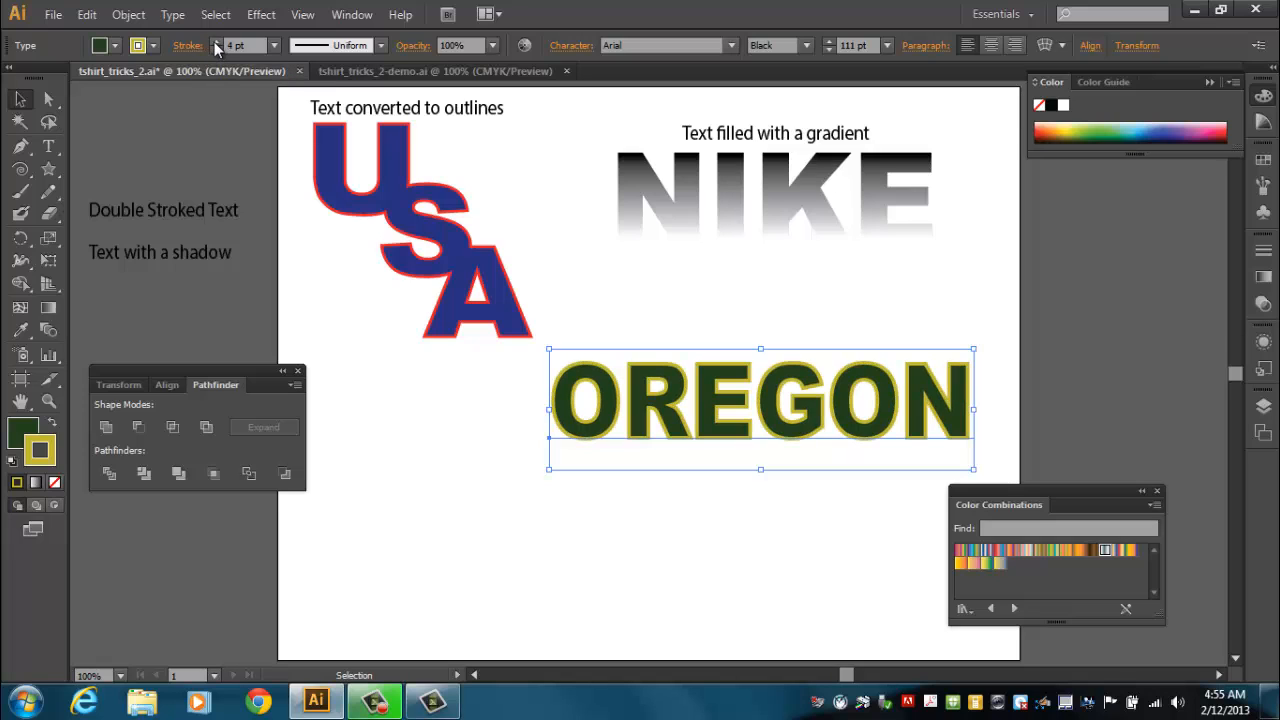
left_click(215, 42)
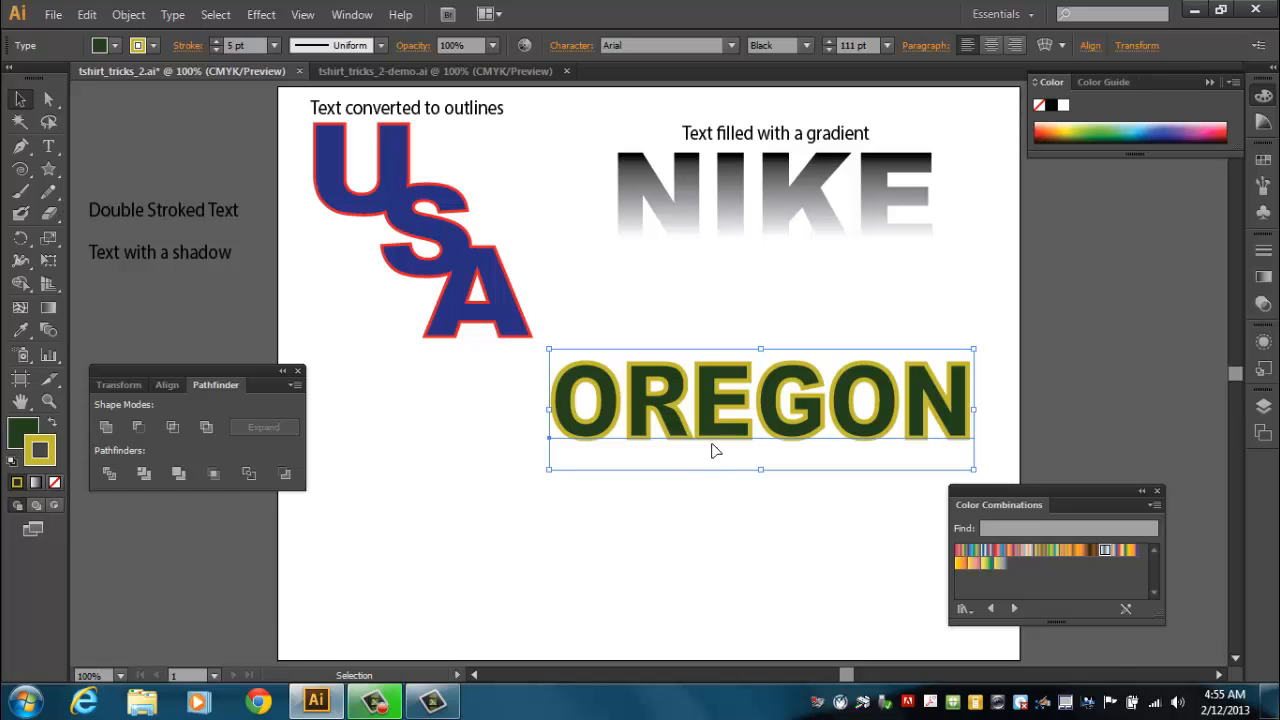
Duplicate OREGON below the original and set the copy's fill to near-black 070707.
left_click_drag(720, 437, 634, 661)
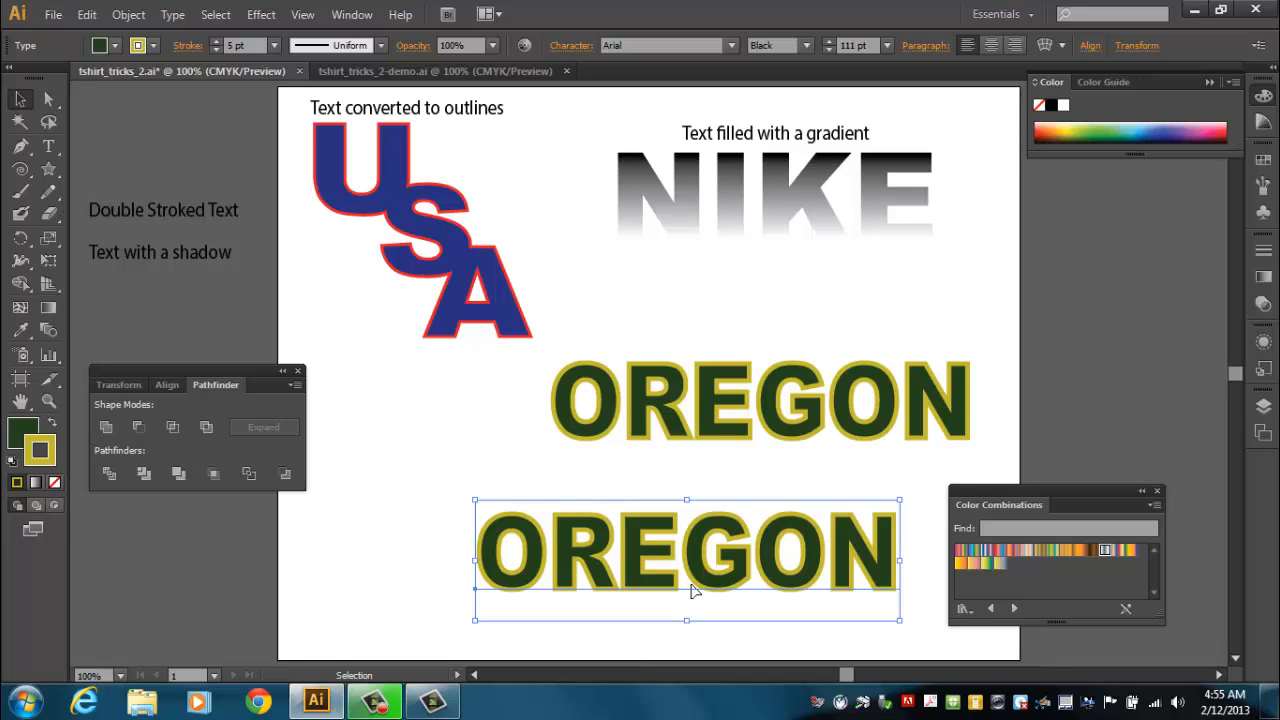
left_click(22, 436)
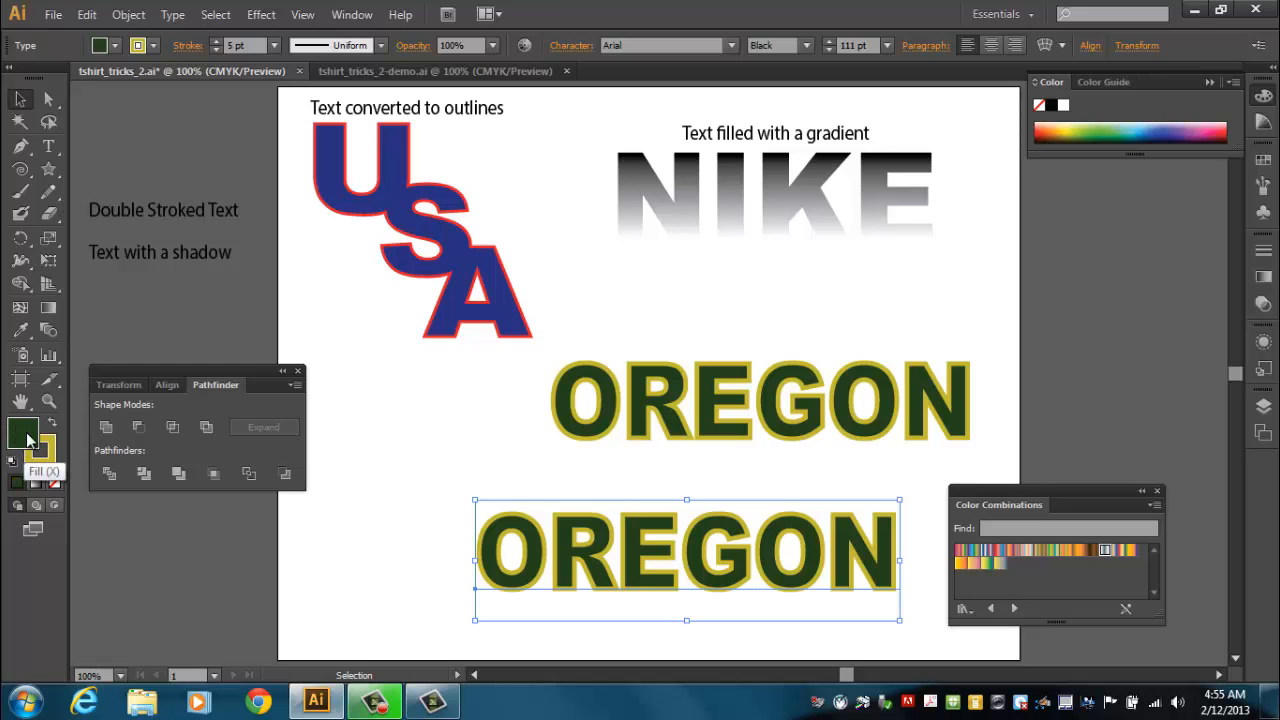
double_click(27, 440)
left_click_drag(429, 368, 352, 415)
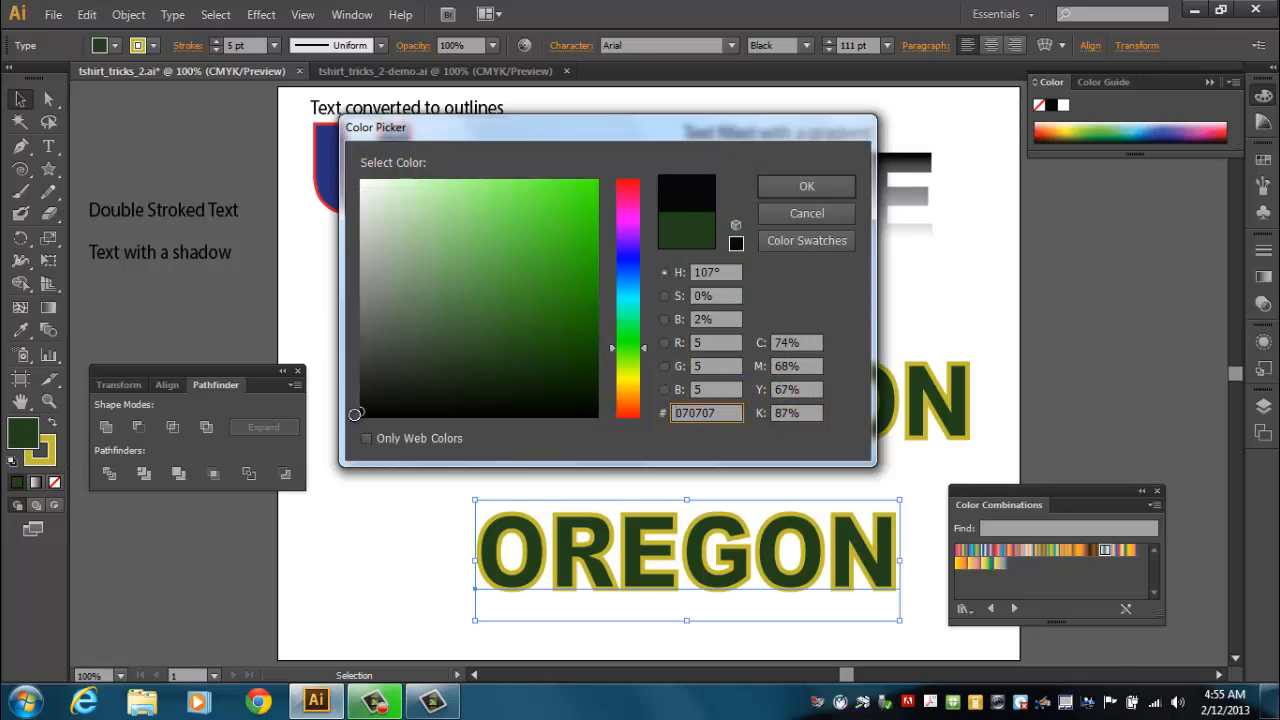
left_click(790, 186)
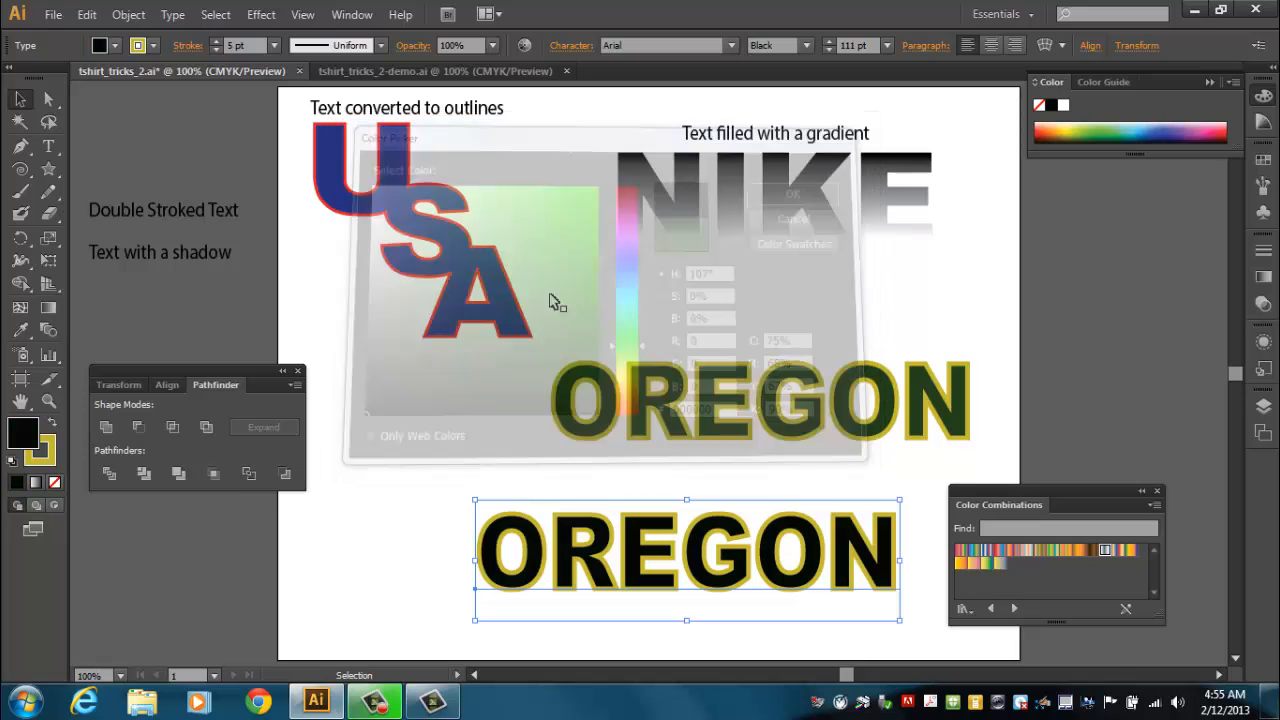
Set the copy's stroke color to black 000000 and its stroke weight to 10 pt.
left_click(42, 455)
double_click(42, 455)
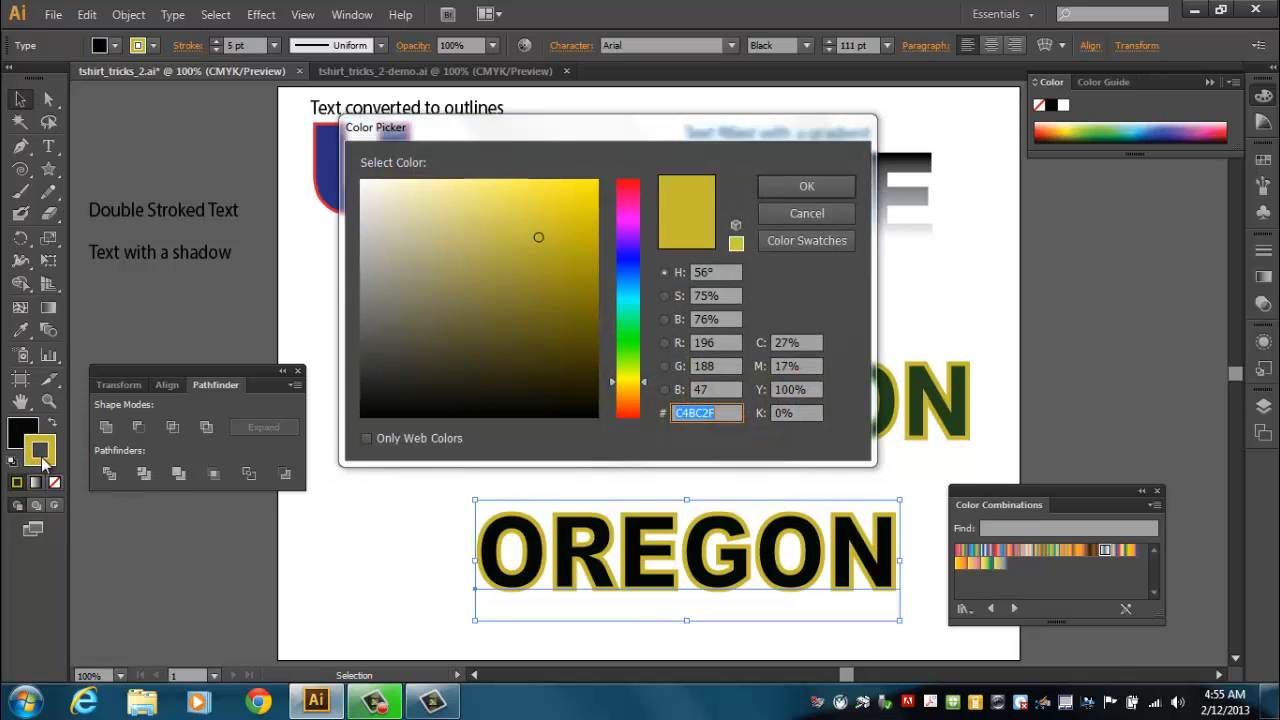
left_click_drag(360, 380, 361, 416)
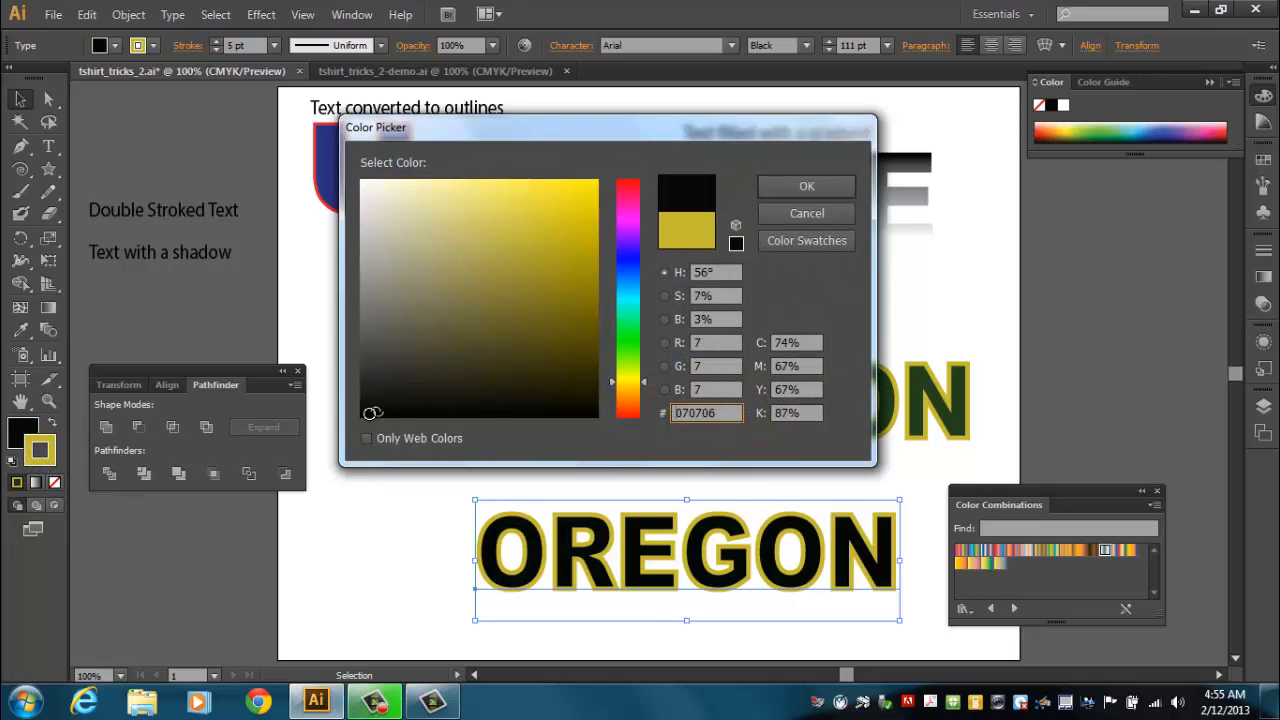
left_click(837, 193)
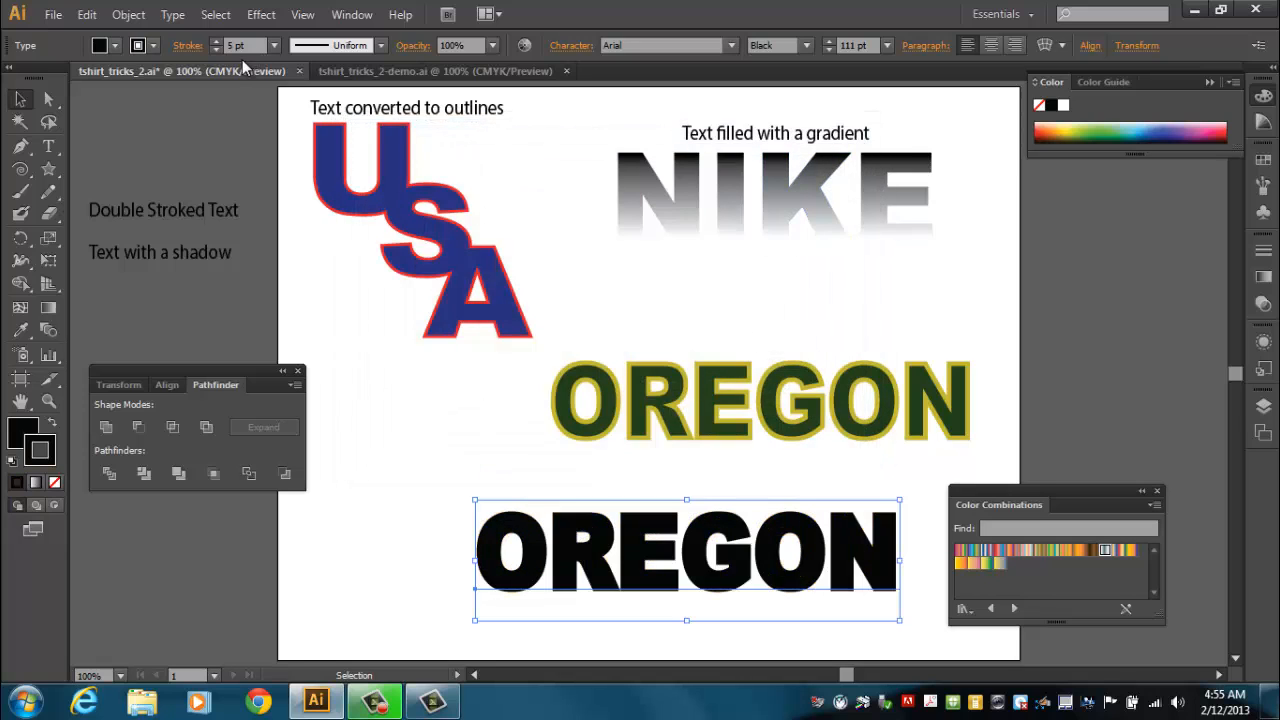
left_click(215, 42)
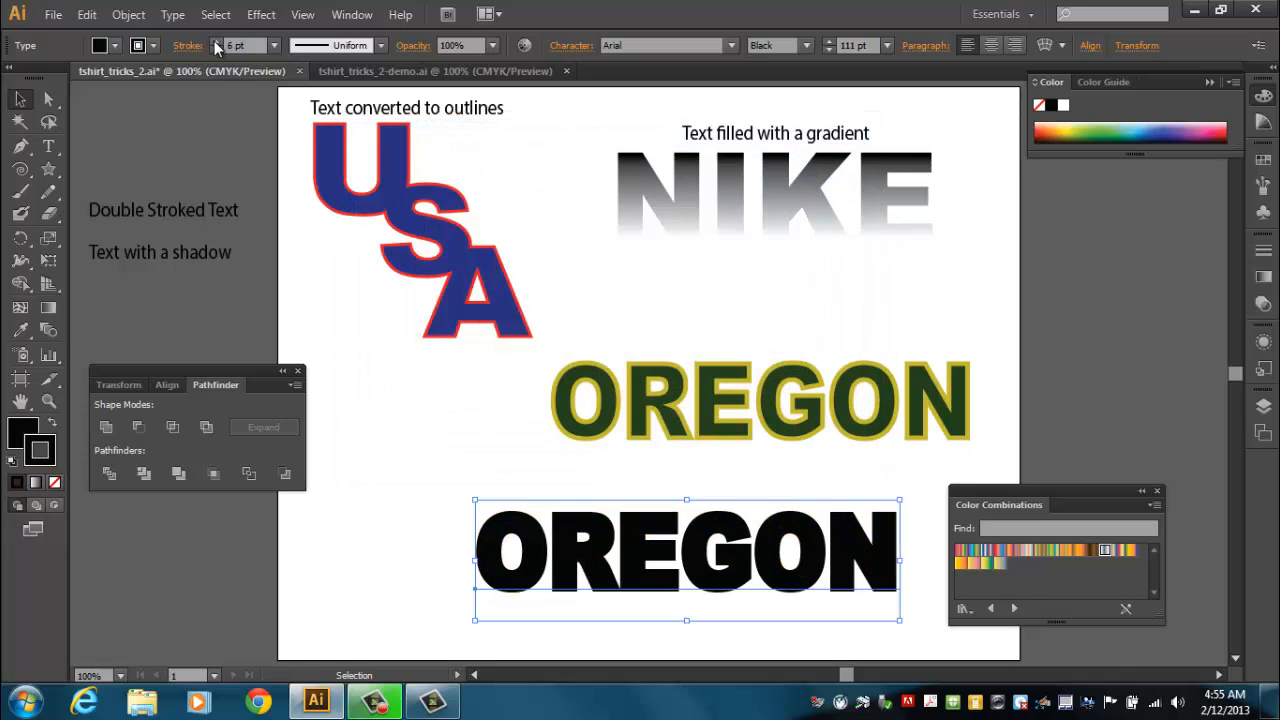
left_click(215, 42)
left_click(215, 42)
left_click(215, 42)
left_click(215, 42)
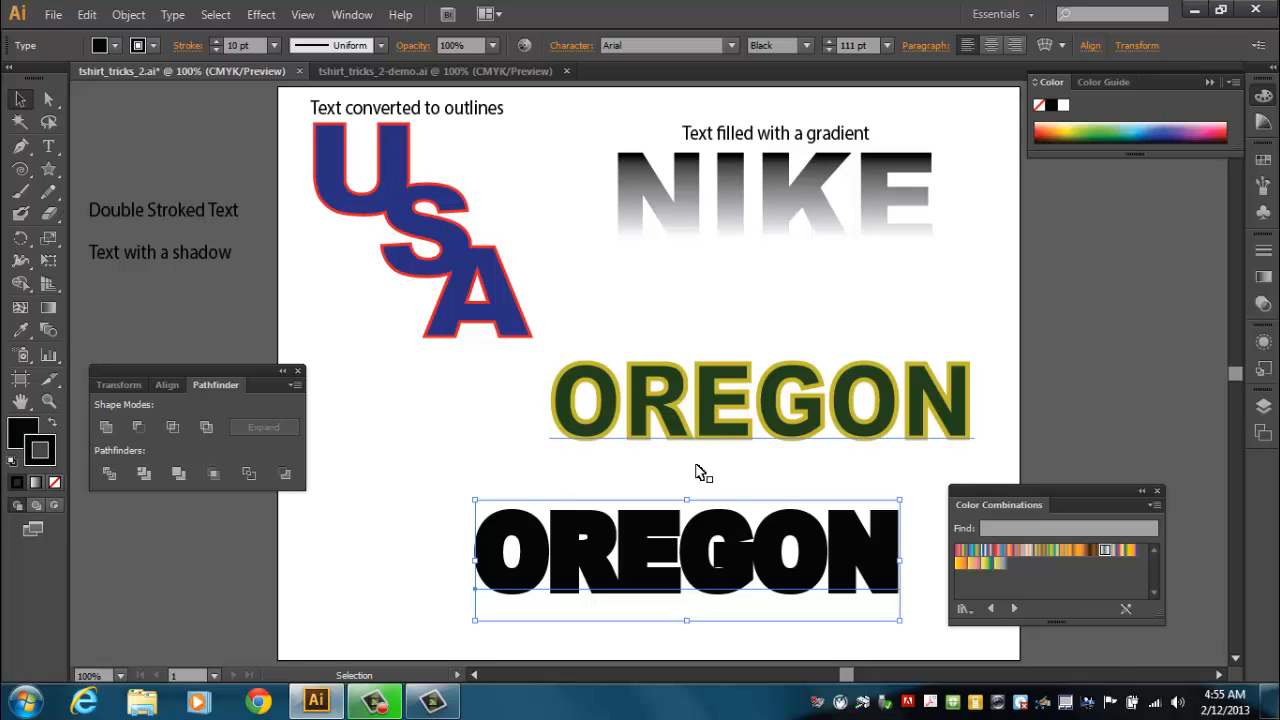
Move the black copy over the original OREGON and send it to the back.
left_click_drag(688, 557, 760, 427)
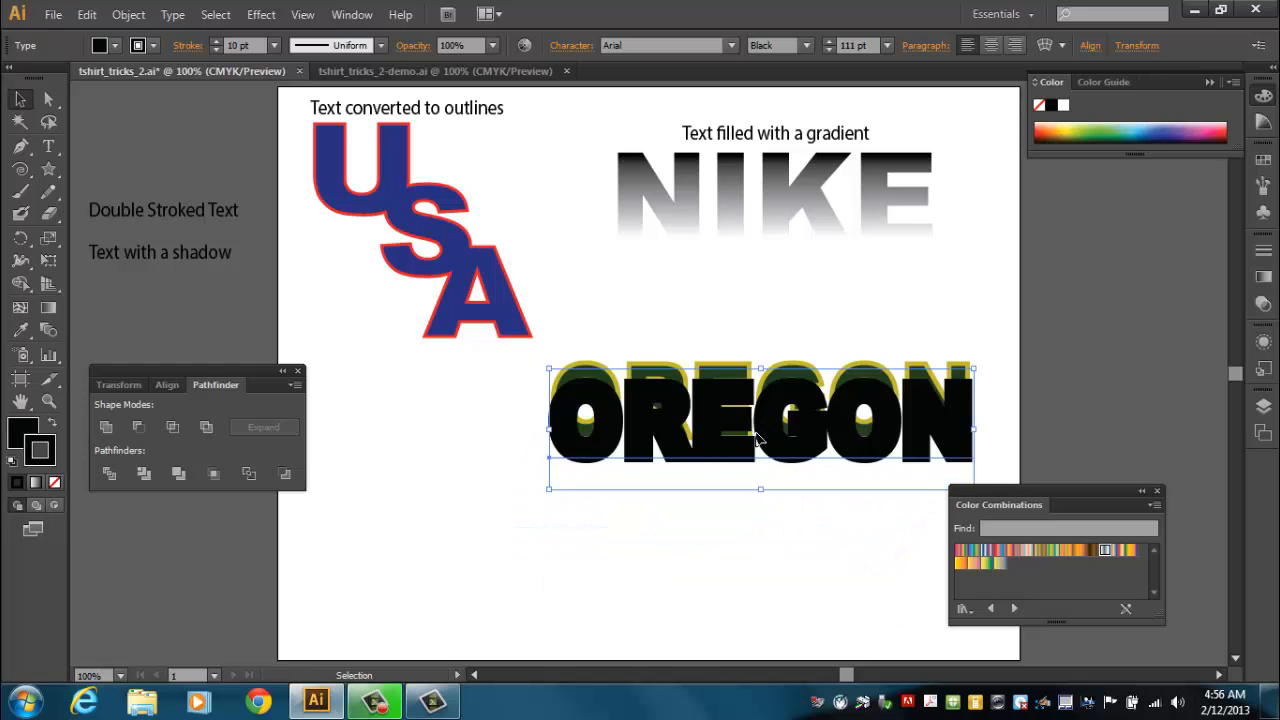
right_click(707, 451)
mouse_move(744, 622)
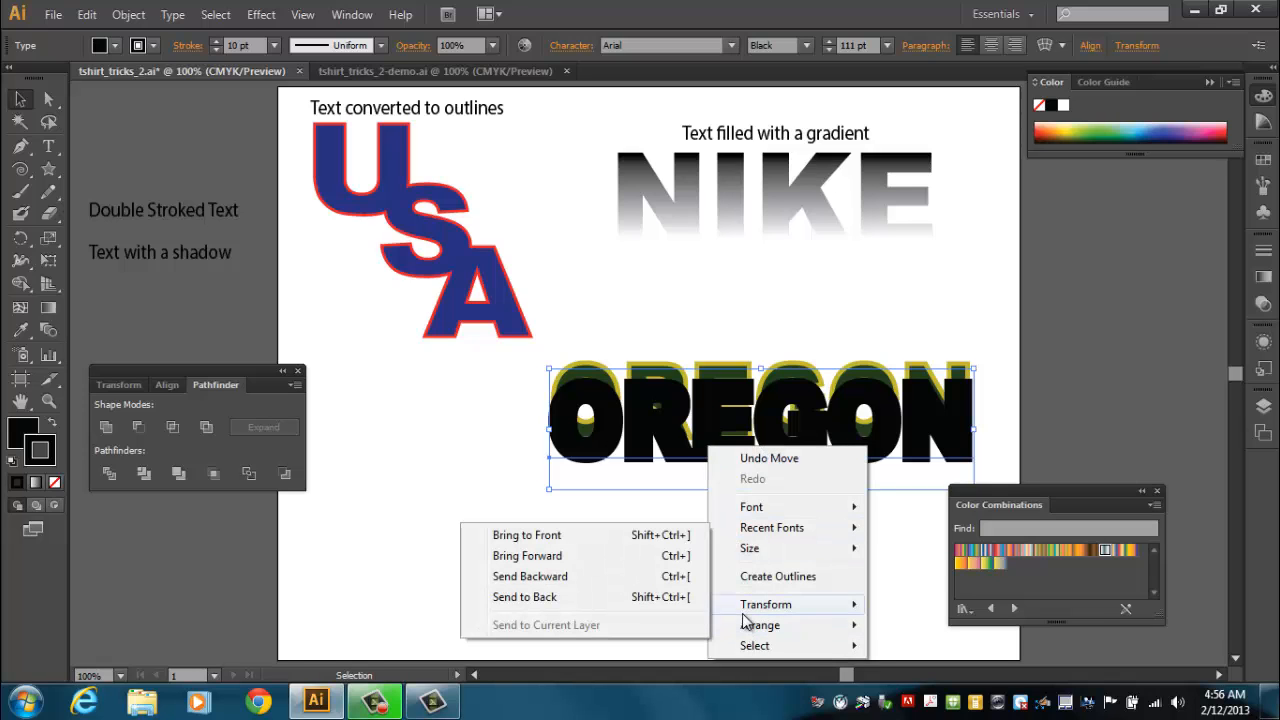
left_click(560, 598)
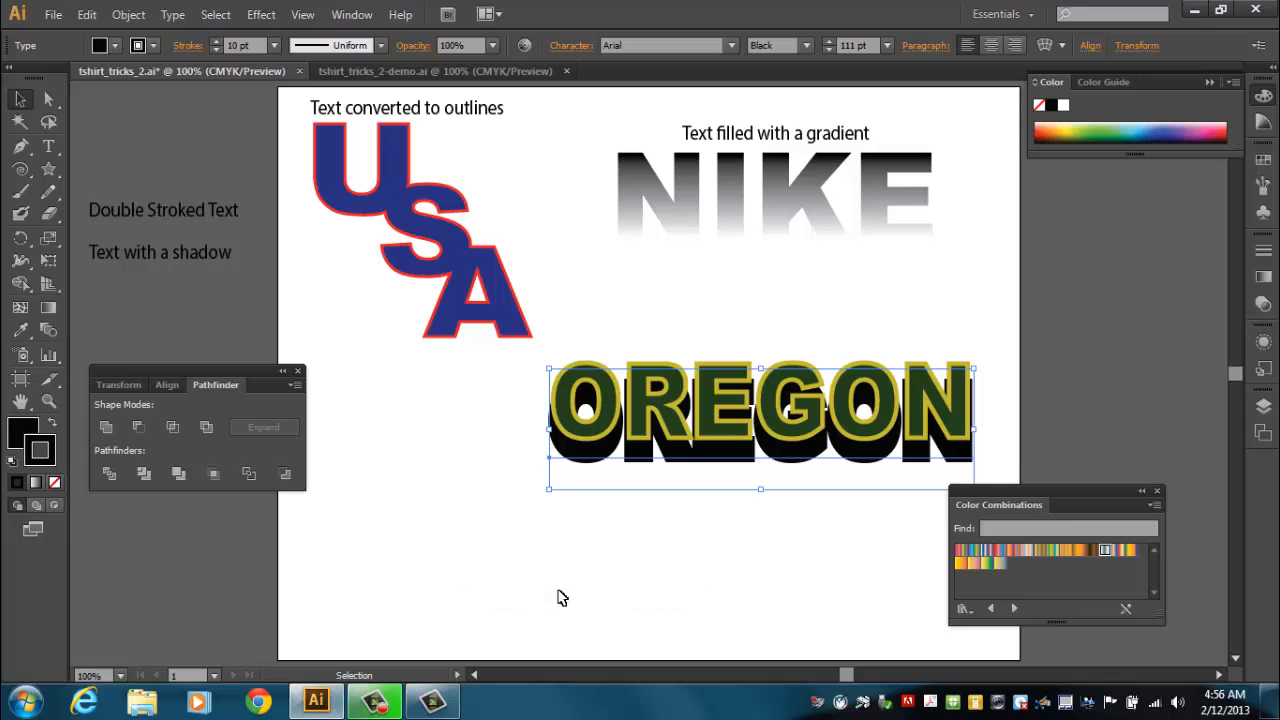
Nudge the black copy upward until it sits directly behind the original OREGON, then deselect.
key("Up")
key("Up")
key("Up")
key("Up")
key("Up")
key("Up")
key("Up")
key("Up")
key("Up")
key("Up")
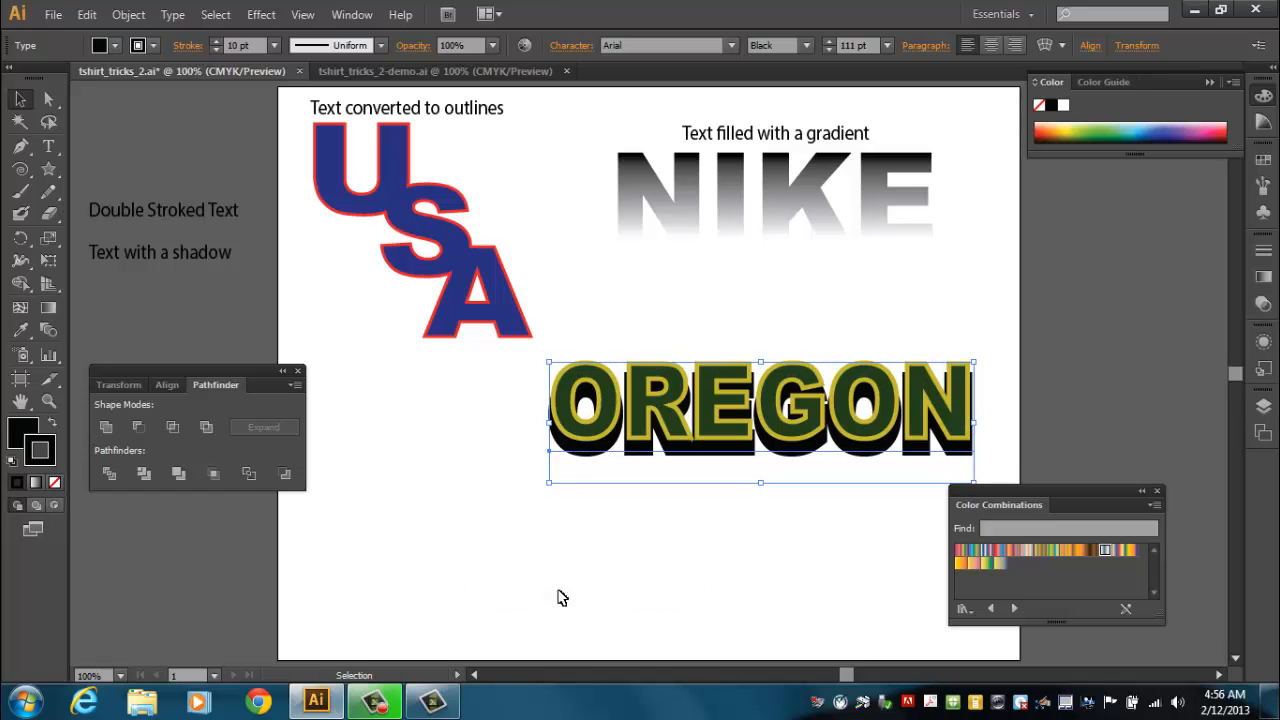
key("Up")
key("Up")
key("Up")
key("Up")
key("Up")
key("Up")
key("Up")
key("Up")
key("Up")
key("Up")
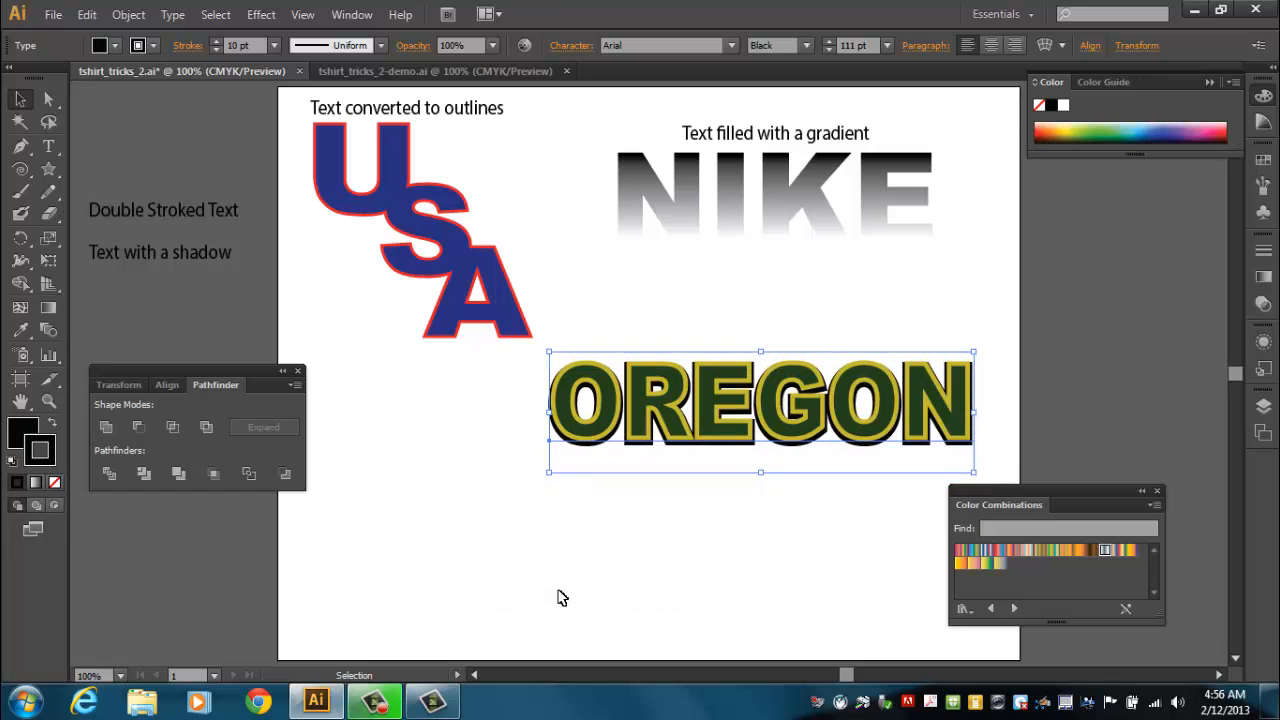
key("Up")
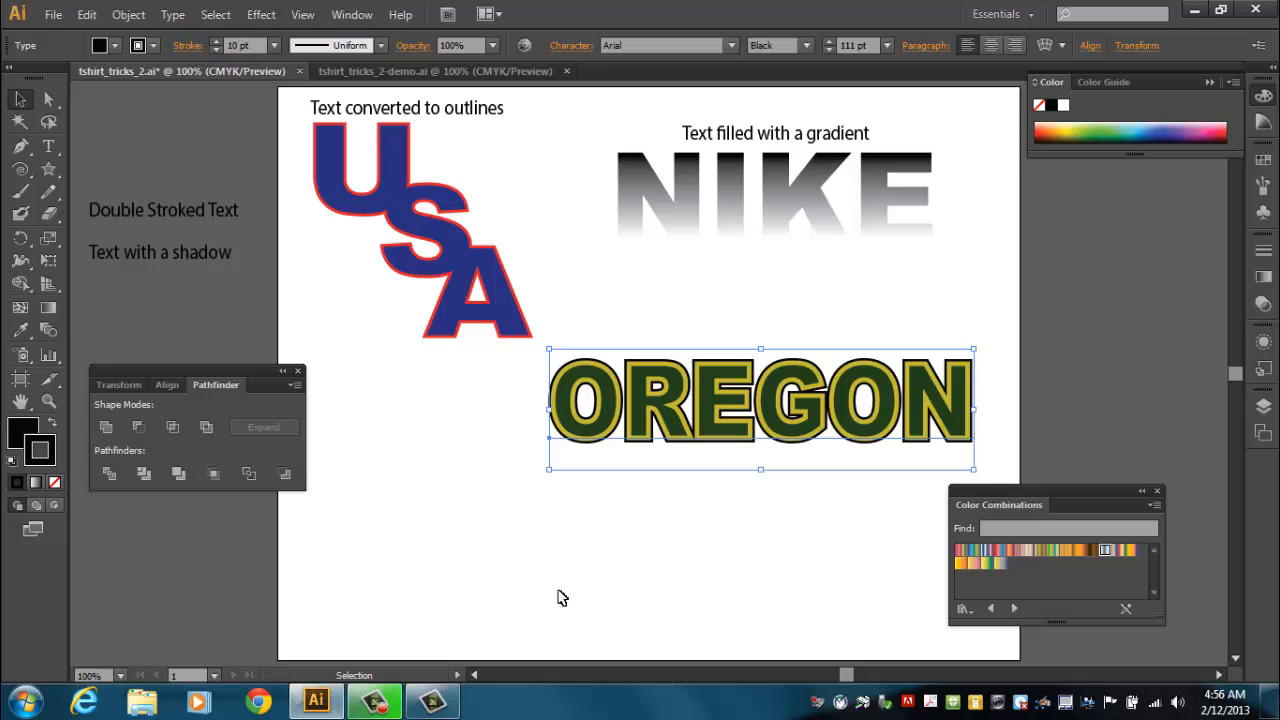
left_click(613, 498)
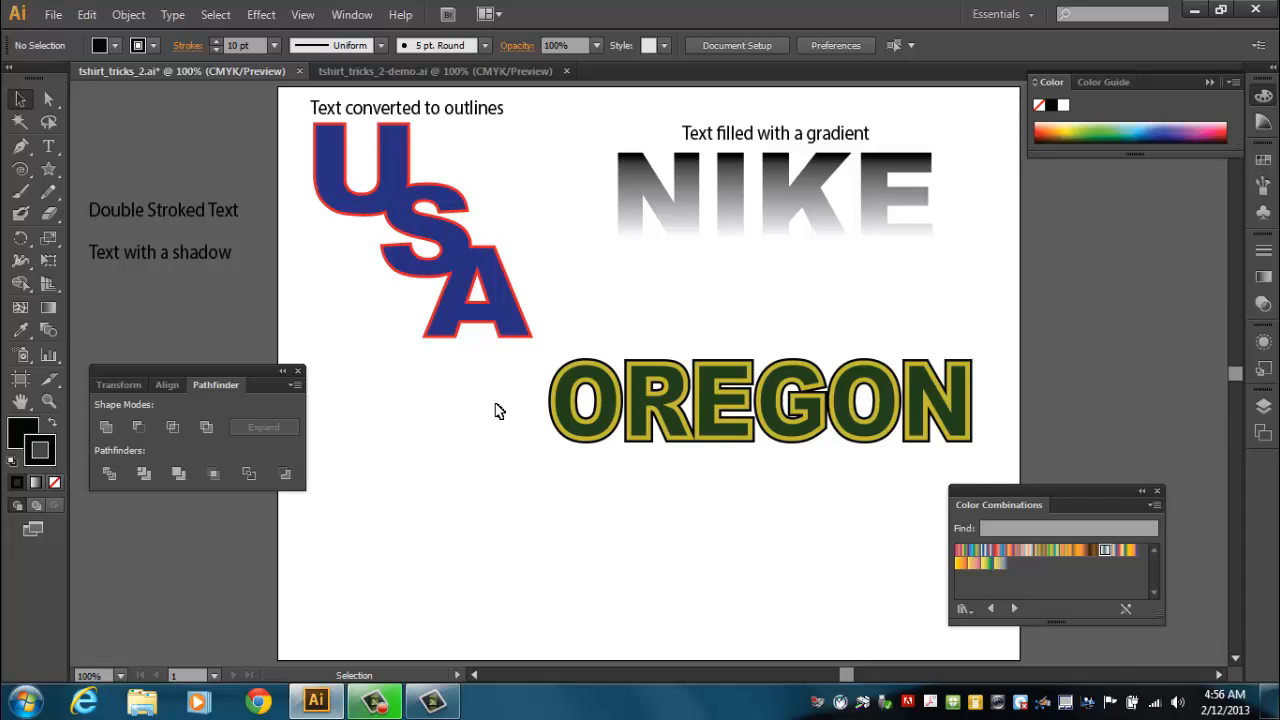
Select both OREGON layers, group them, and shift the group slightly right.
left_click_drag(492, 388, 725, 455)
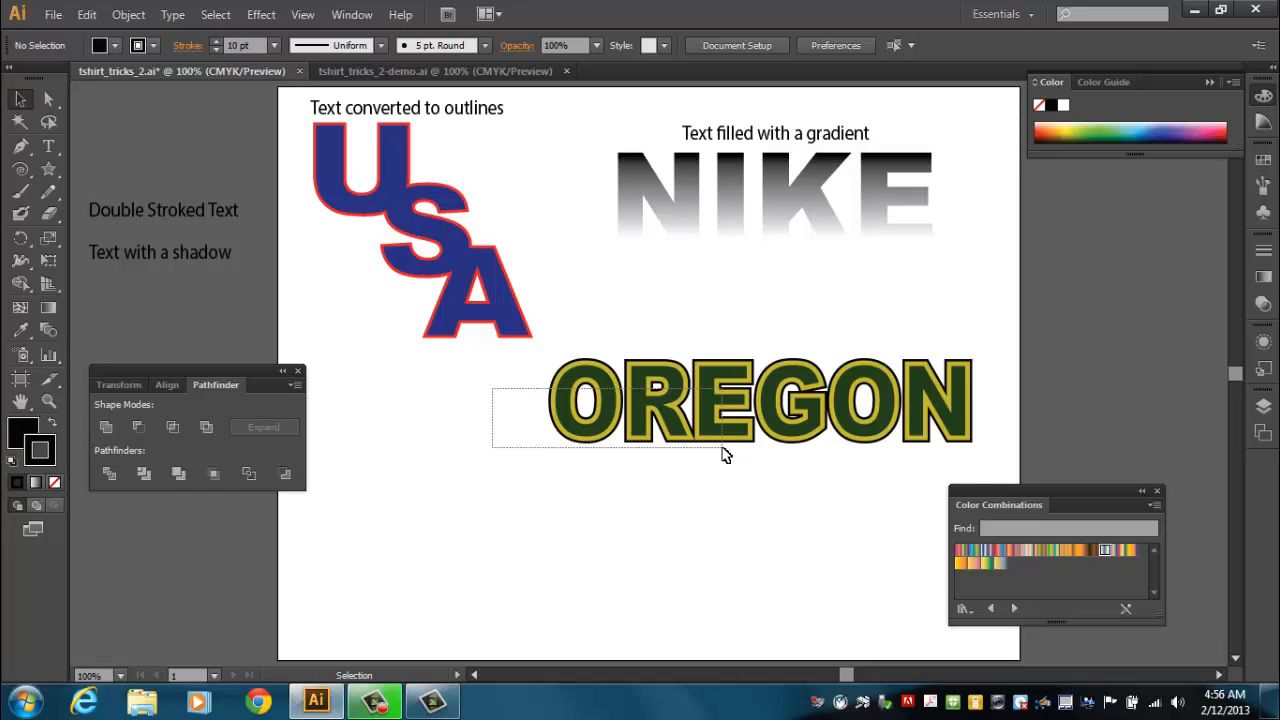
left_click_drag(725, 455, 725, 455)
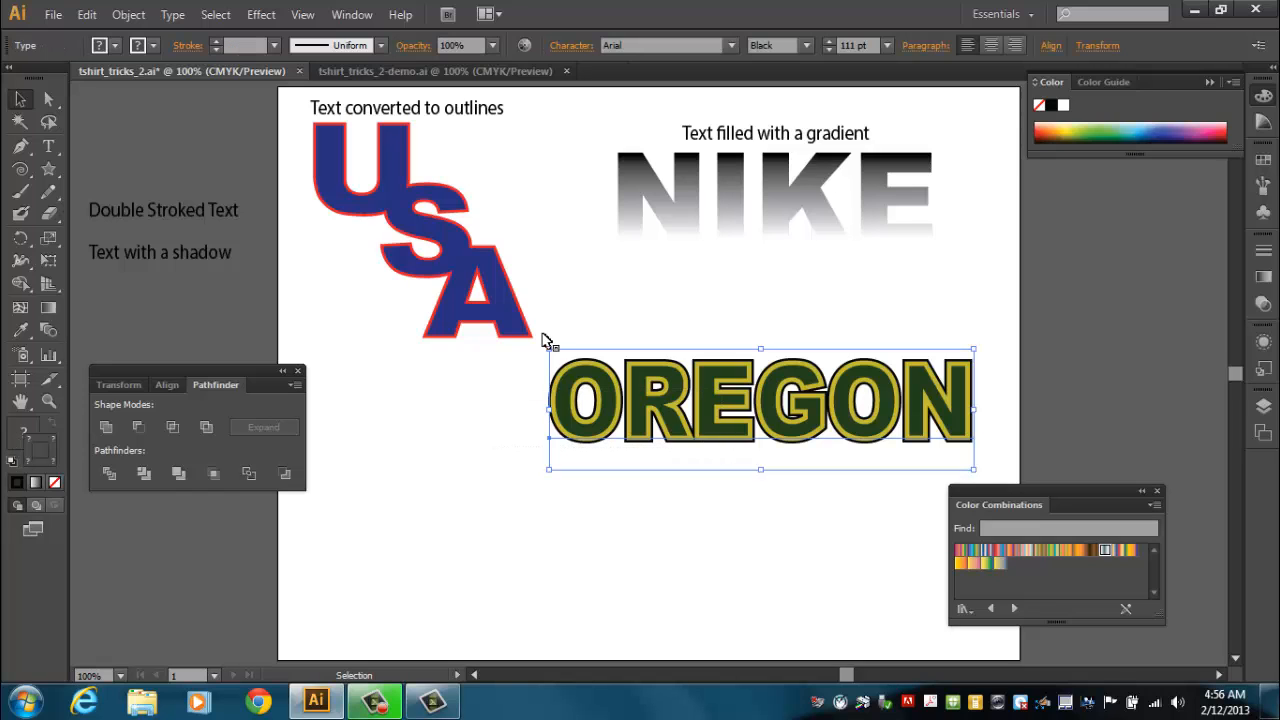
left_click(135, 18)
left_click(160, 85)
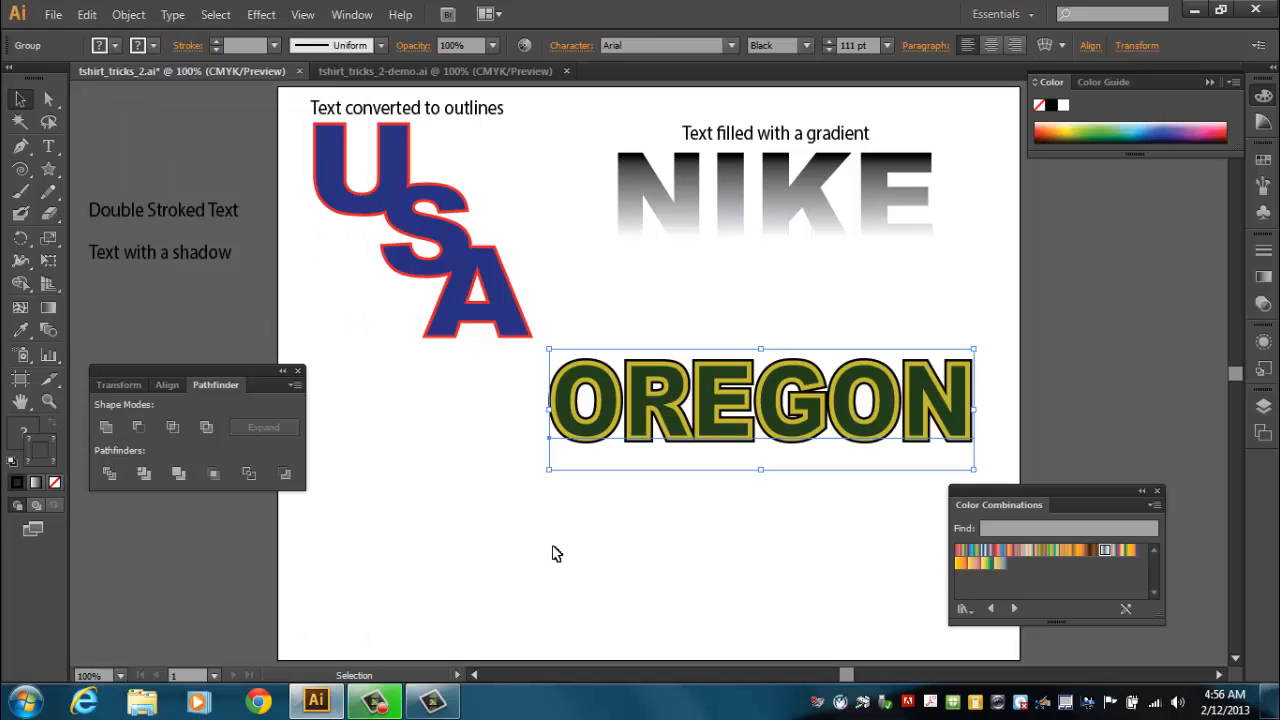
left_click(567, 563)
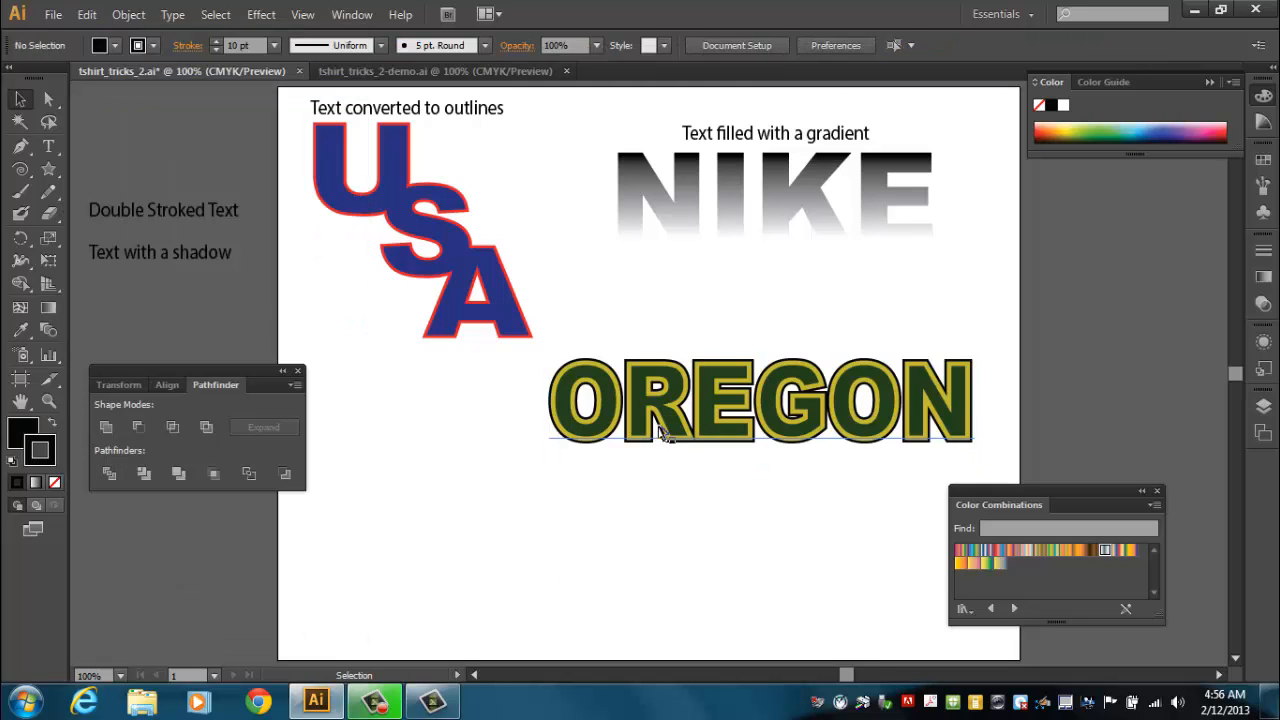
mouse_move(670, 414)
left_mouse_down()
mouse_move(707, 384)
mouse_move(672, 322)
mouse_move(685, 408)
left_mouse_up()
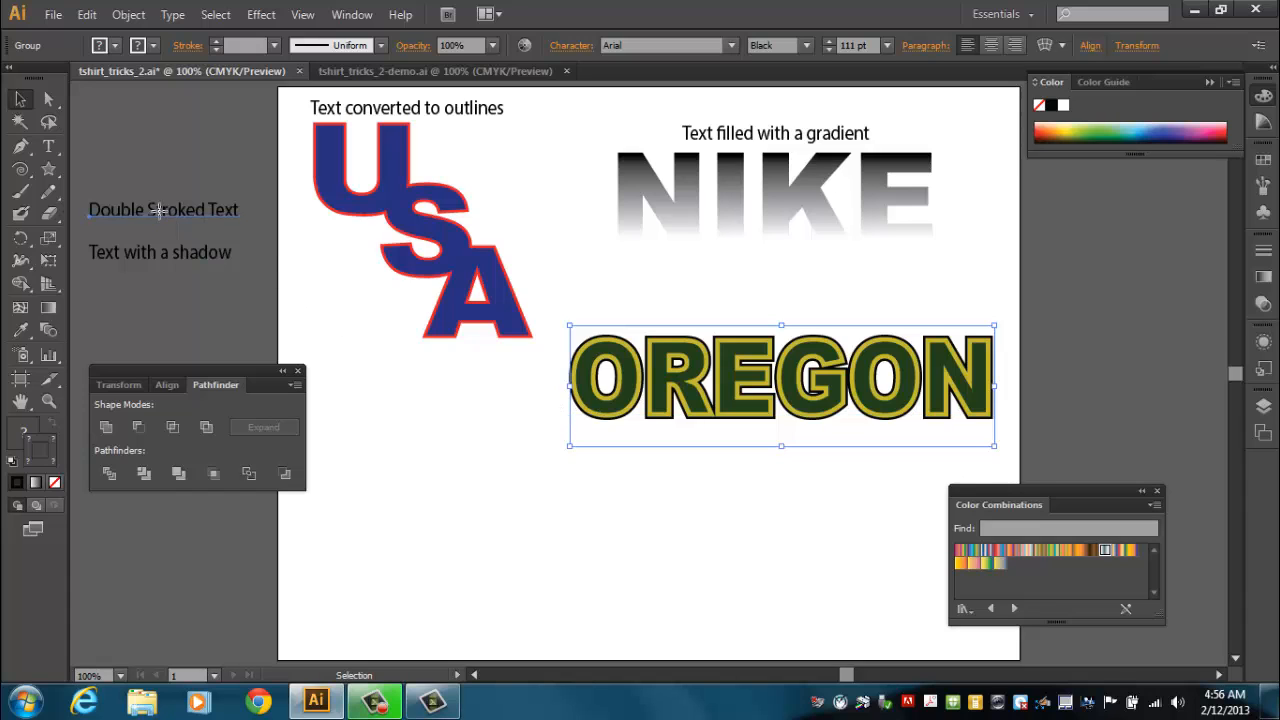
Move the "Double Stroked Text" label above OREGON and move the Pathfinder panel out of the way.
left_click_drag(155, 210, 882, 326)
left_click_drag(176, 370, 789, 502)
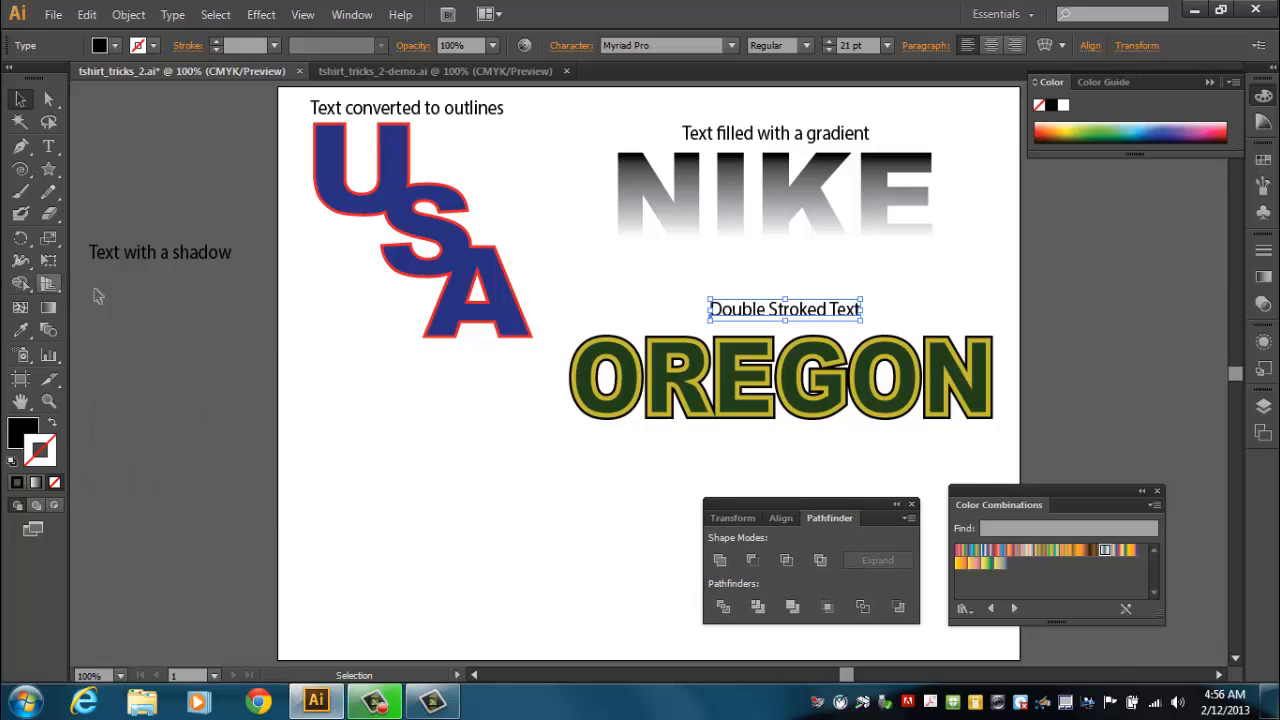
Create a two-line text object reading INDIANA HOOSIERS in the lower left of the artboard.
left_click(46, 151)
left_click(312, 490)
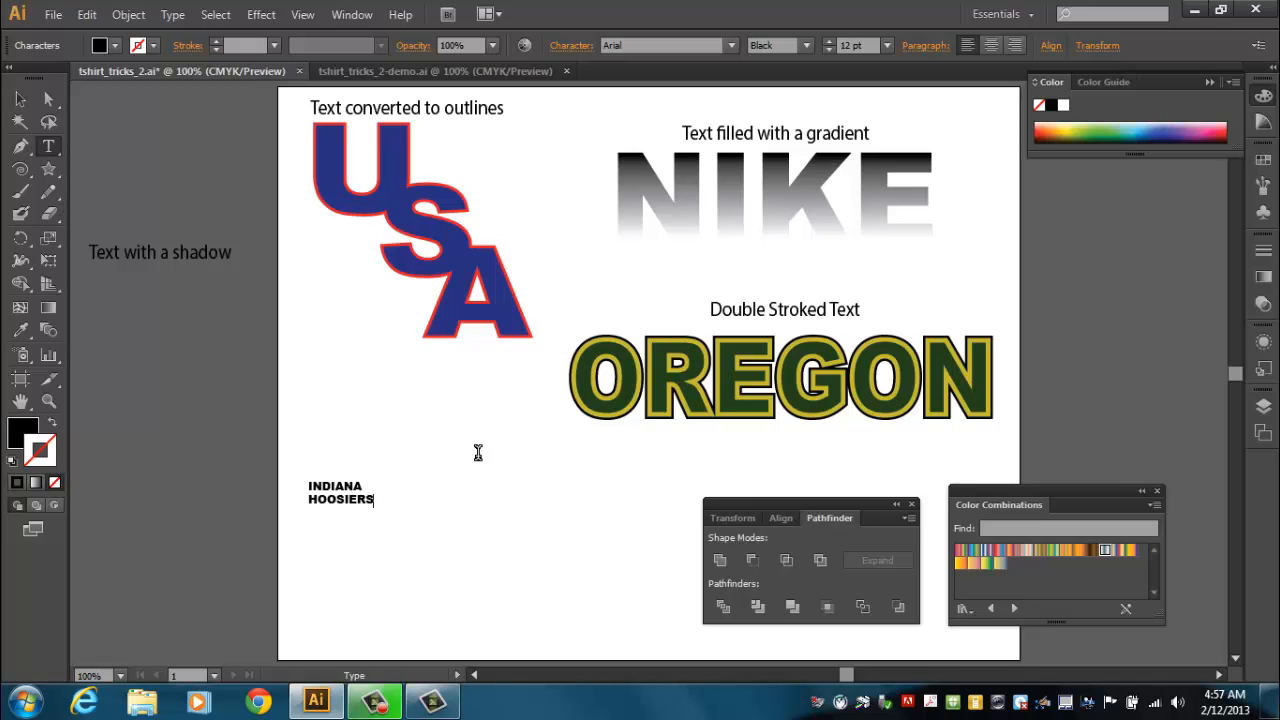
left_click(20, 99)
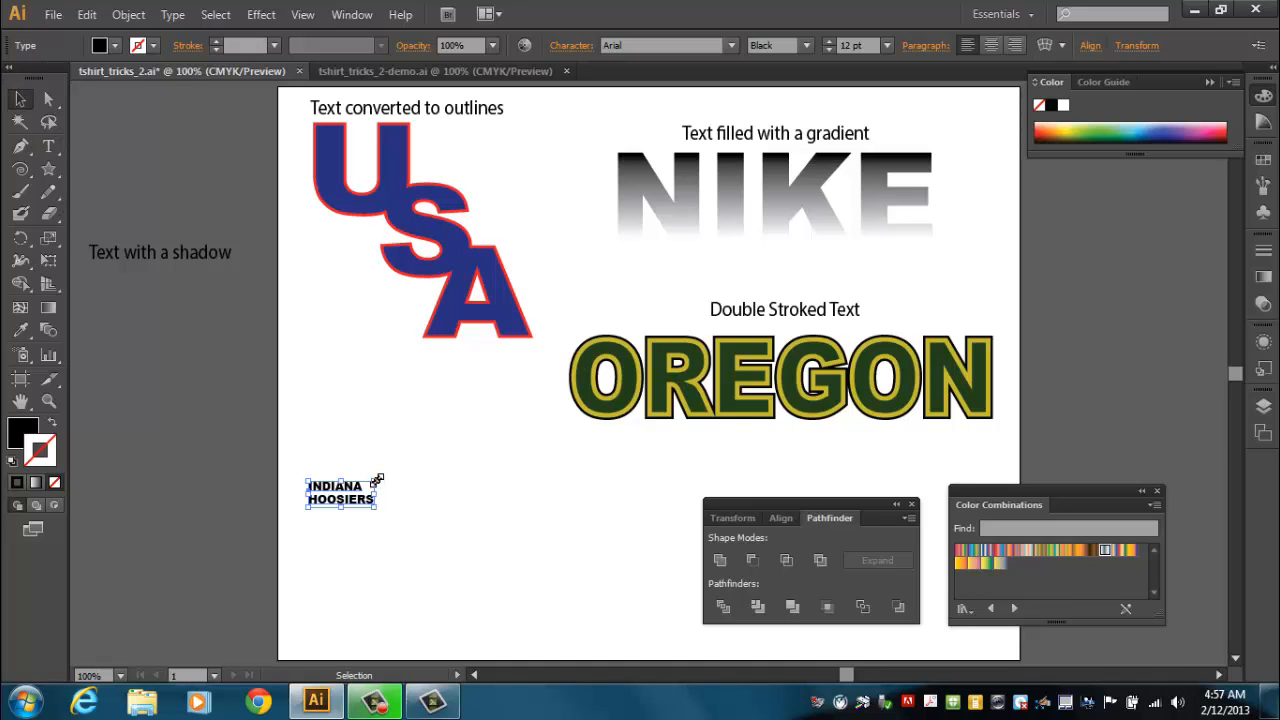
Enlarge the INDIANA HOOSIERS text and position it below the USA lettering.
left_click_drag(377, 481, 569, 403)
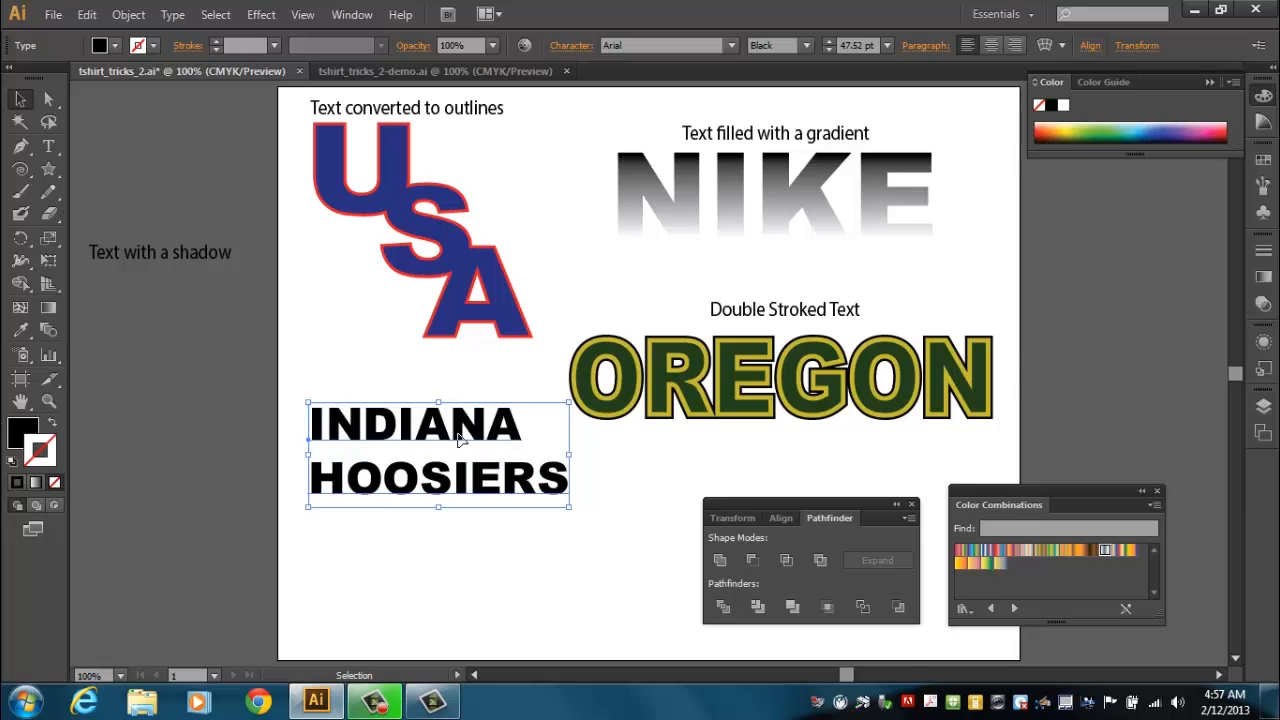
left_click_drag(471, 428, 494, 495)
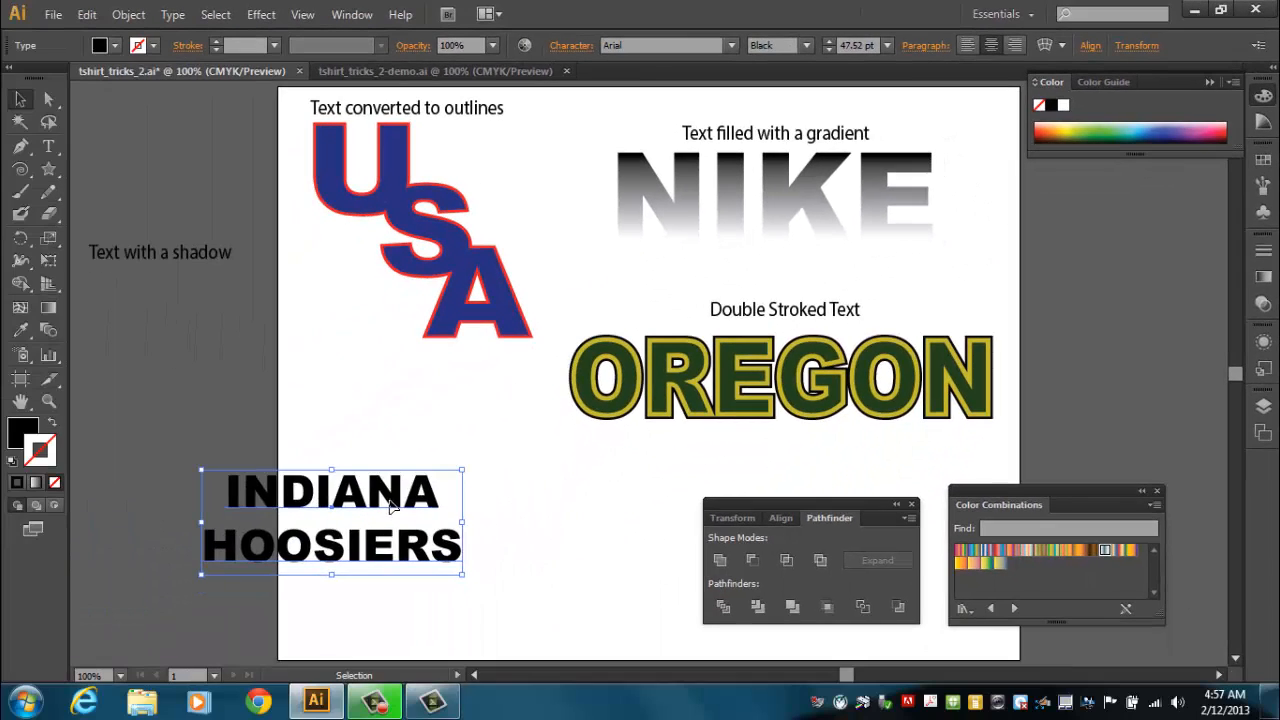
left_click_drag(440, 500, 643, 442)
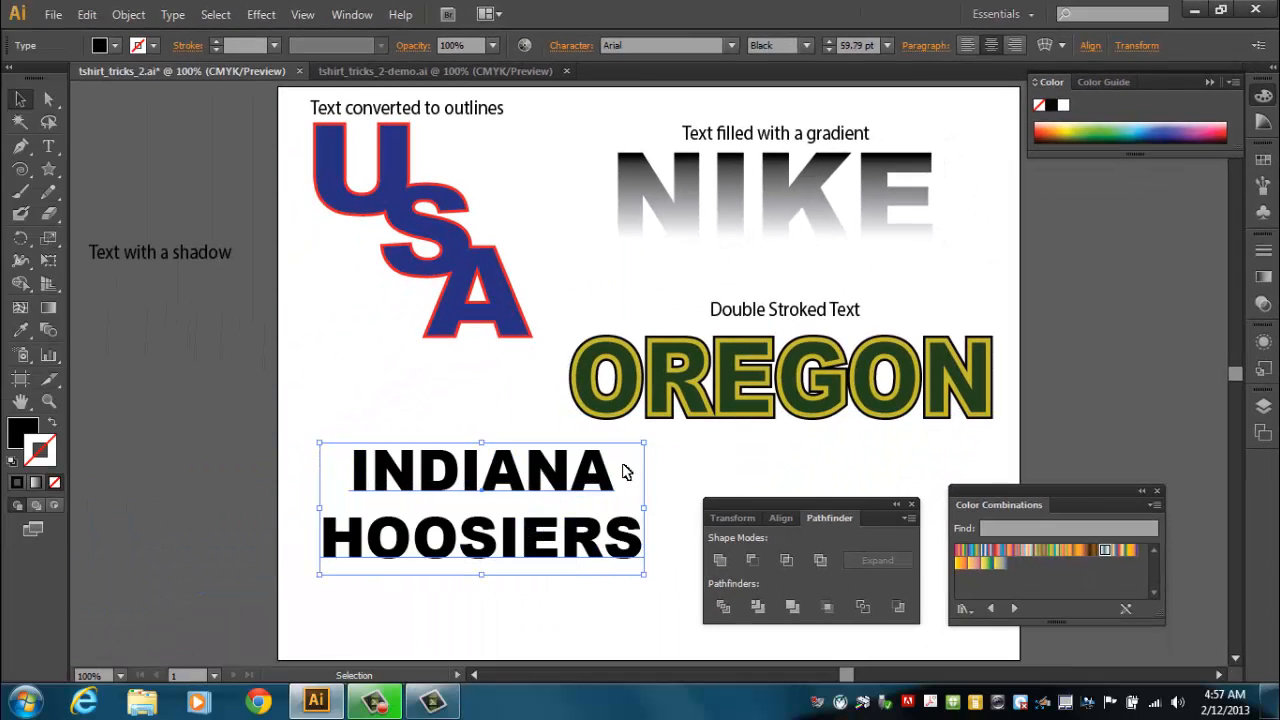
left_click_drag(605, 481, 592, 502)
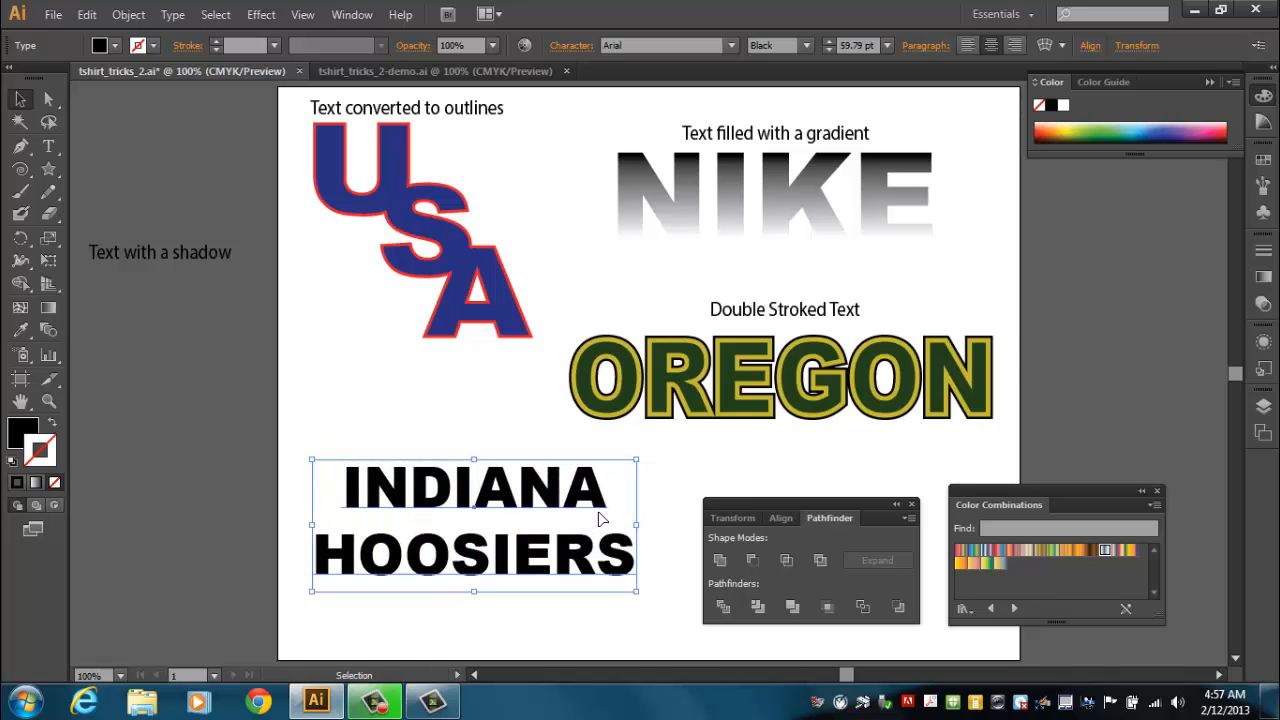
Set the INDIANA HOOSIERS fill color to dark red A30018.
double_click(23, 432)
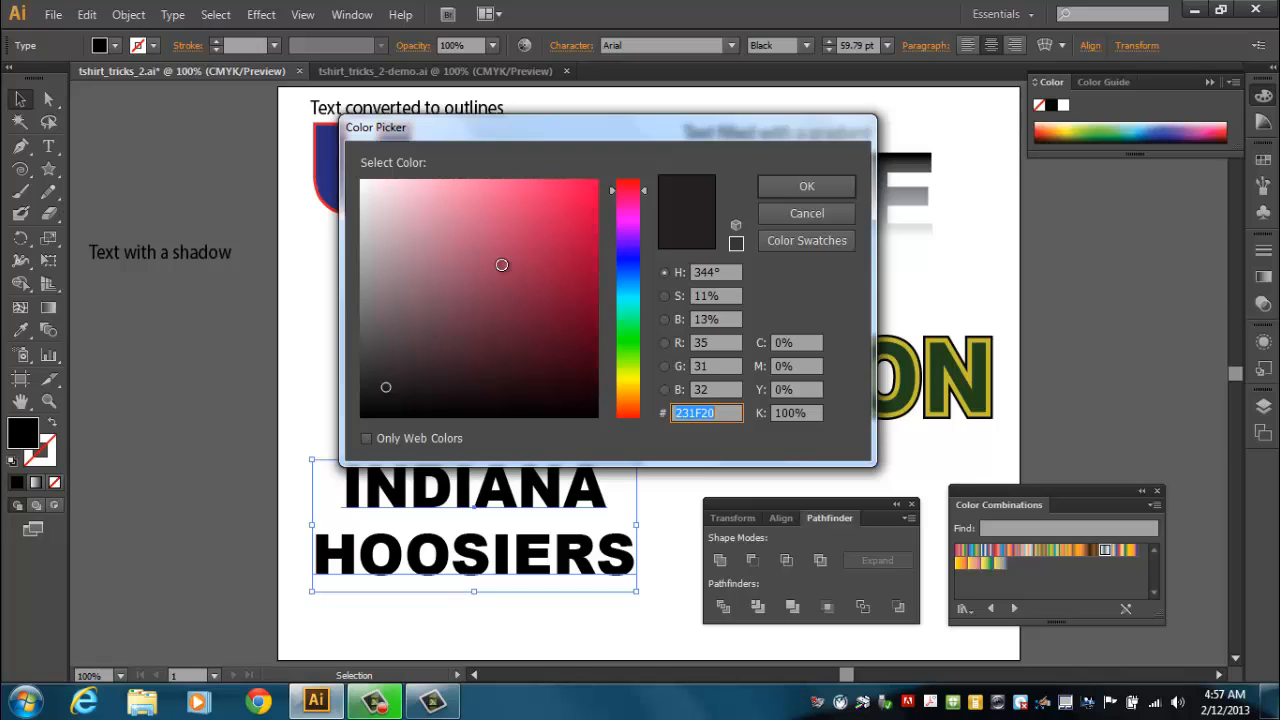
left_click(627, 202)
left_click_drag(627, 207, 640, 183)
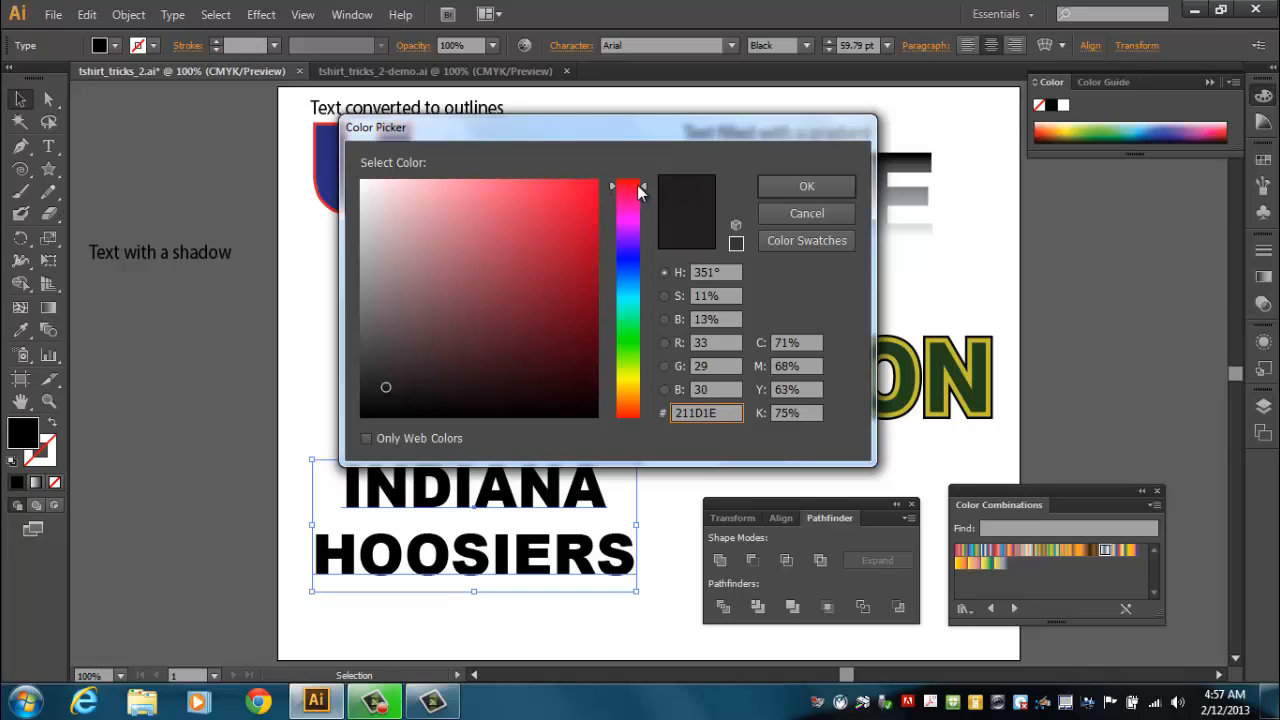
left_click_drag(573, 240, 598, 264)
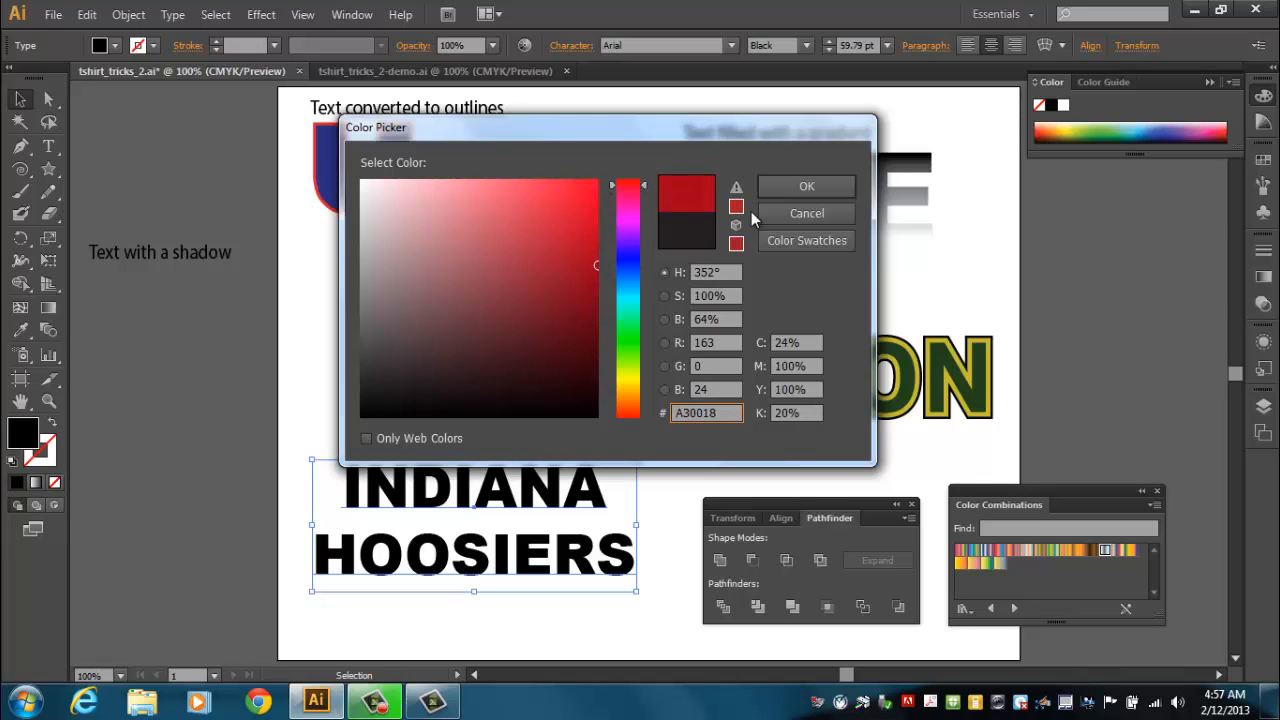
left_click(792, 189)
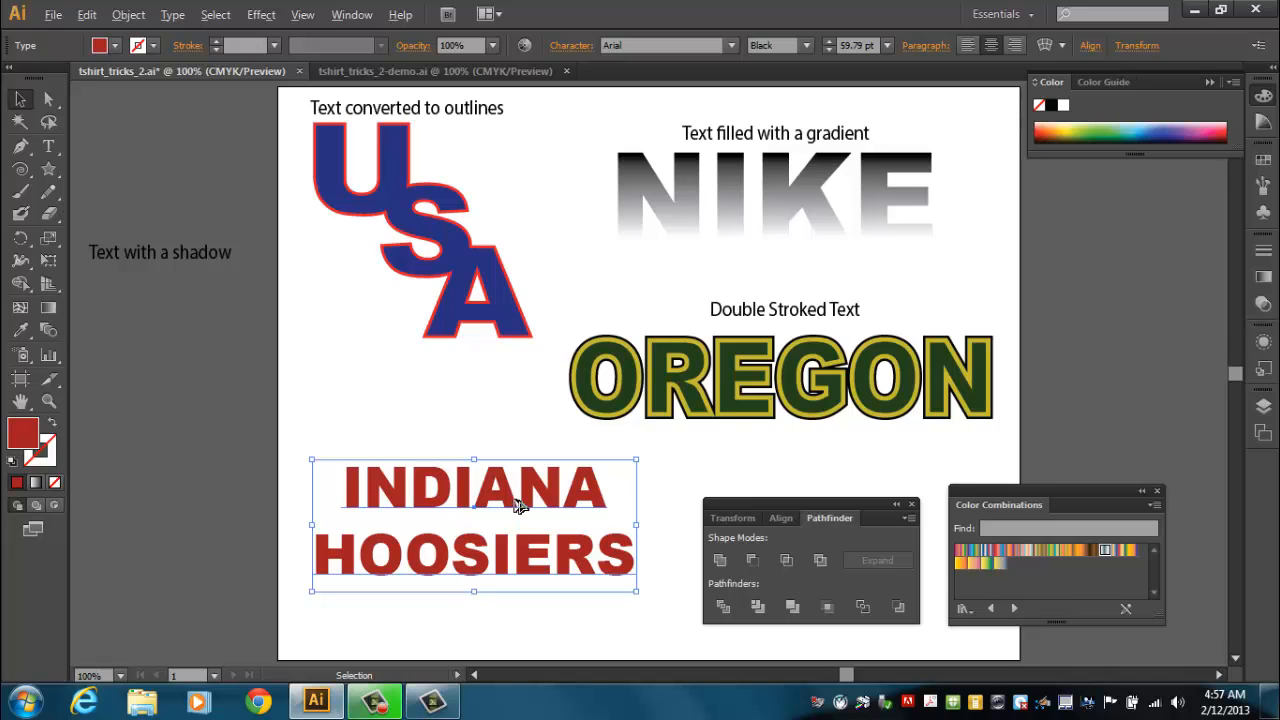
Duplicate the red INDIANA HOOSIERS text to the left and set the copy's fill to black 000000.
left_click_drag(516, 505, 532, 540)
left_click_drag(537, 548, 293, 357)
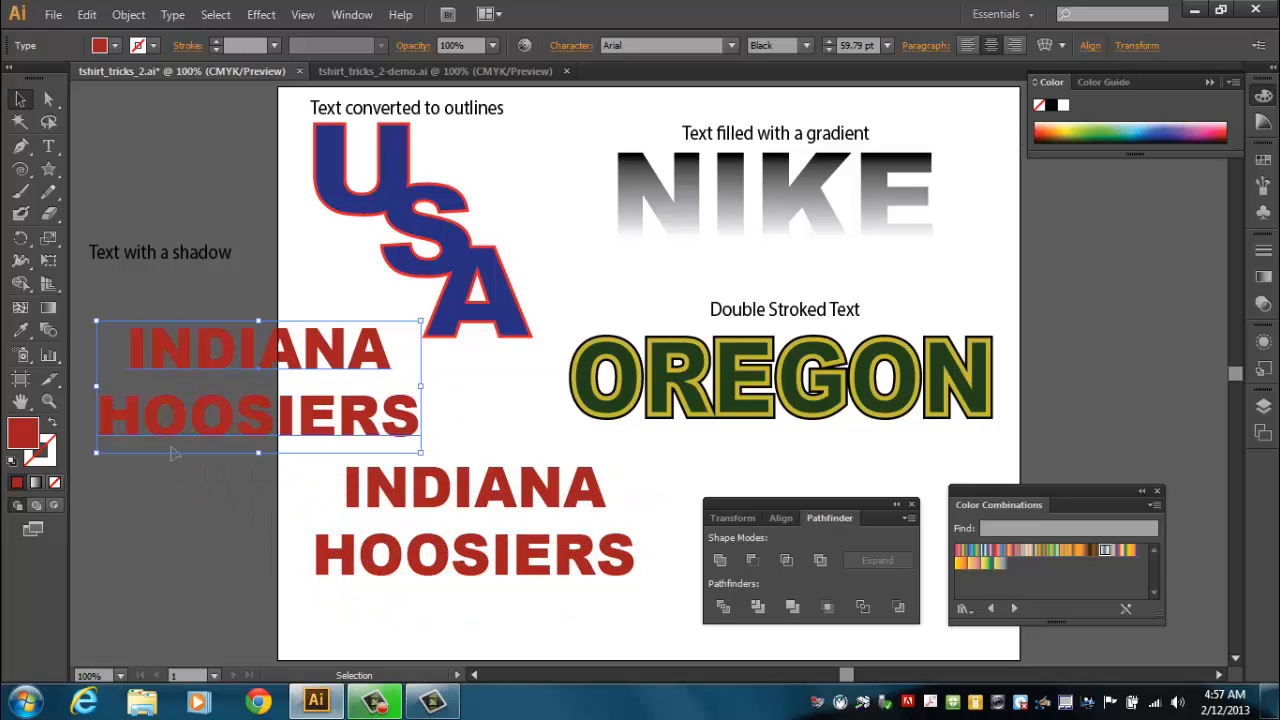
double_click(24, 433)
left_click(360, 411)
left_click_drag(360, 411, 356, 421)
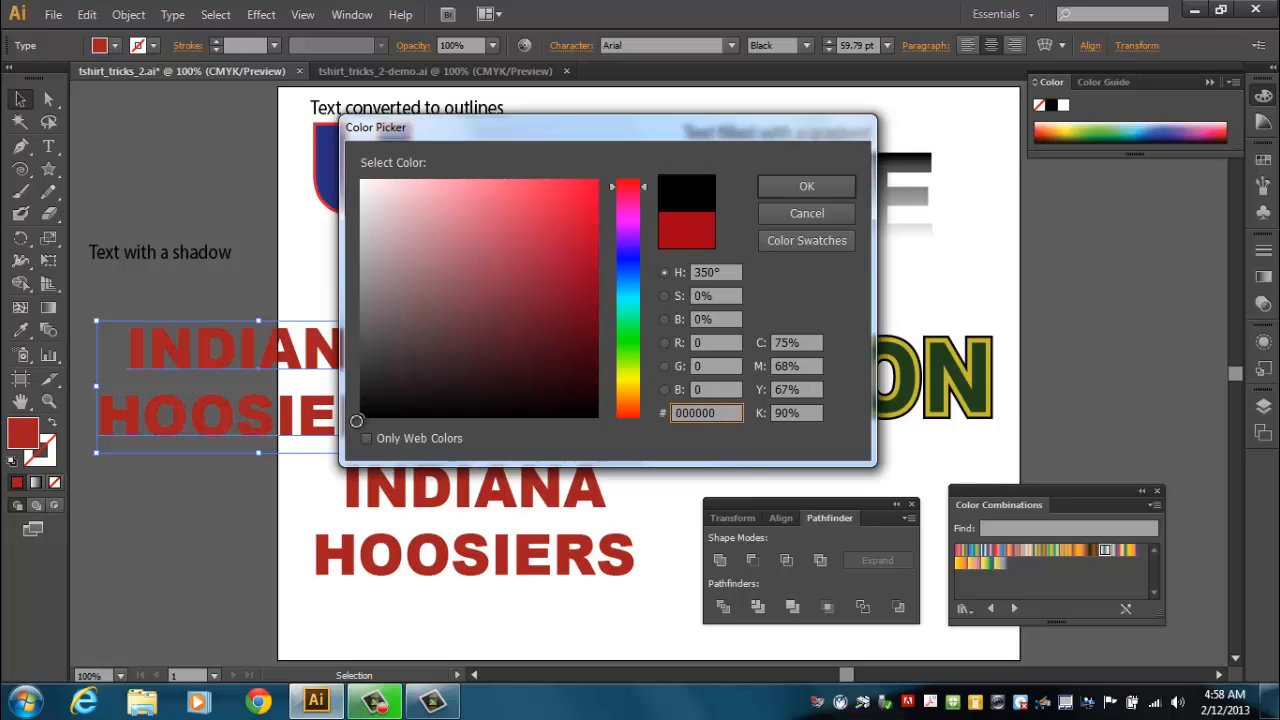
left_click(795, 188)
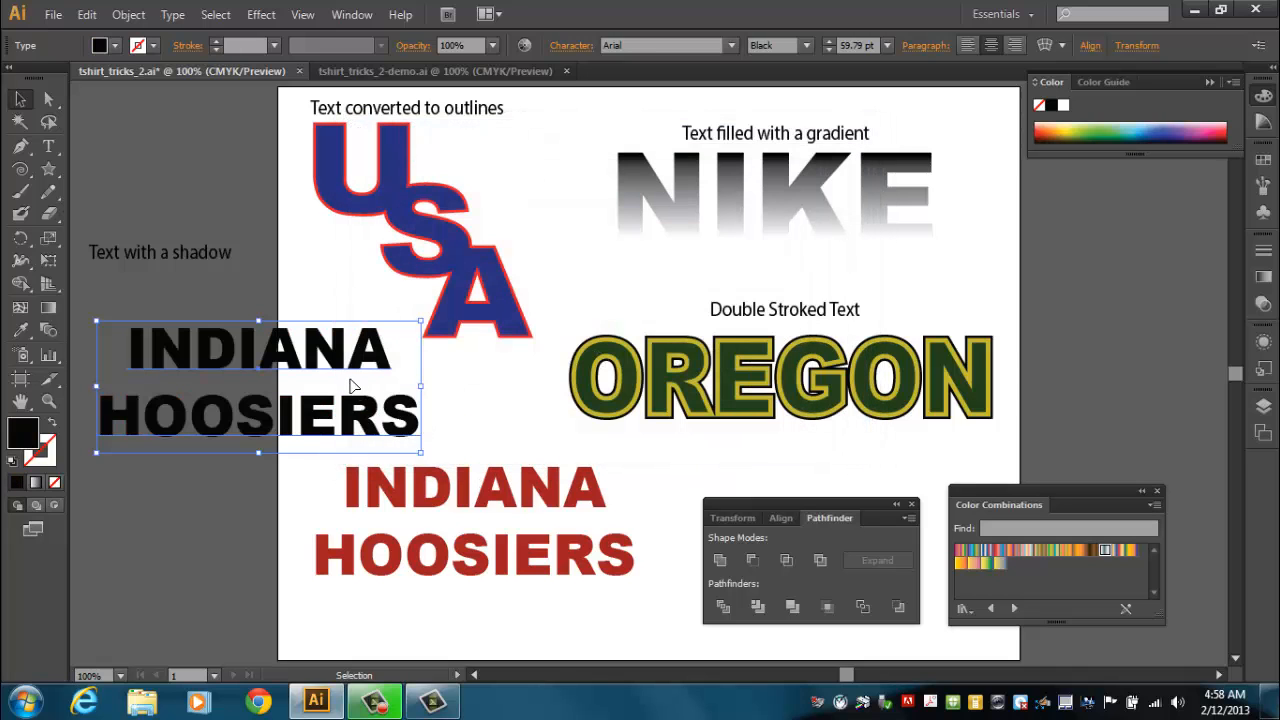
Move the black copy over the red text and send it to the back.
left_click_drag(334, 360, 556, 507)
right_click(557, 506)
mouse_move(614, 472)
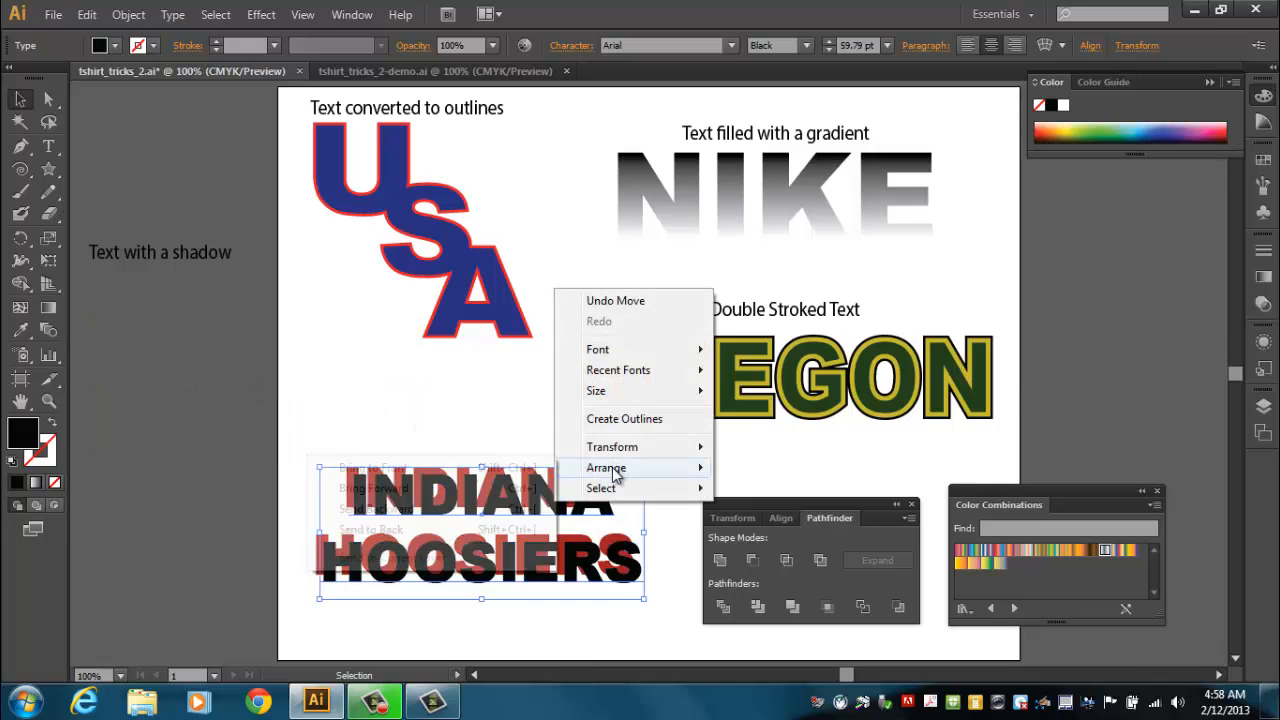
left_click(424, 530)
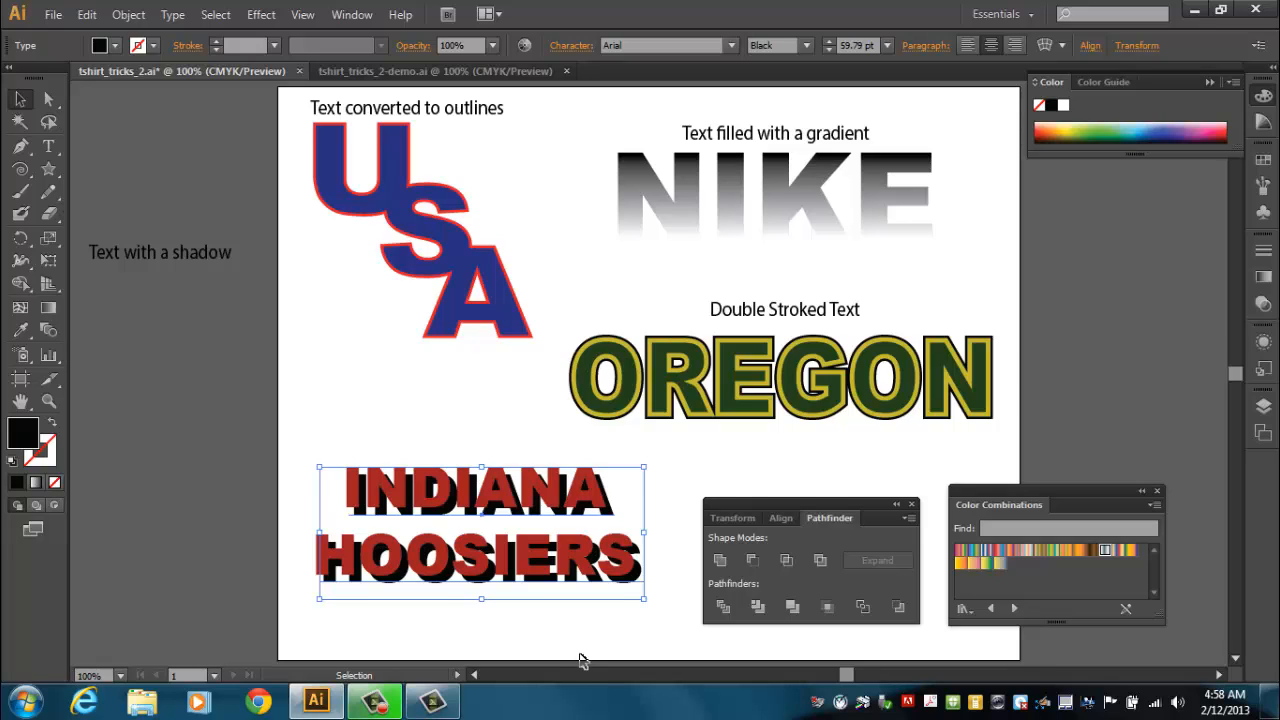
Nudge the black copy so it sits slightly offset behind the red text as a shadow, then deselect.
key("Up")
key("Up")
key("Left")
key("Left")
key("Up")
key("Up")
key("Up")
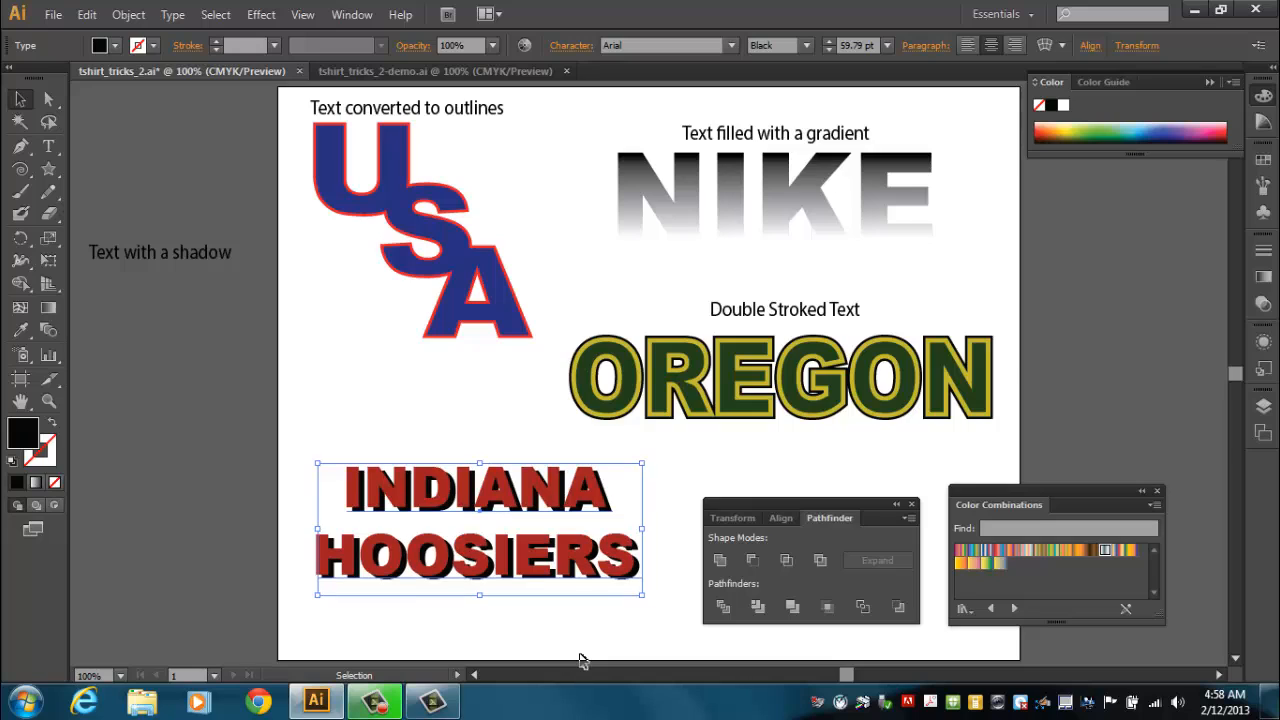
key("Down")
key("Down")
key("Down")
key("Down")
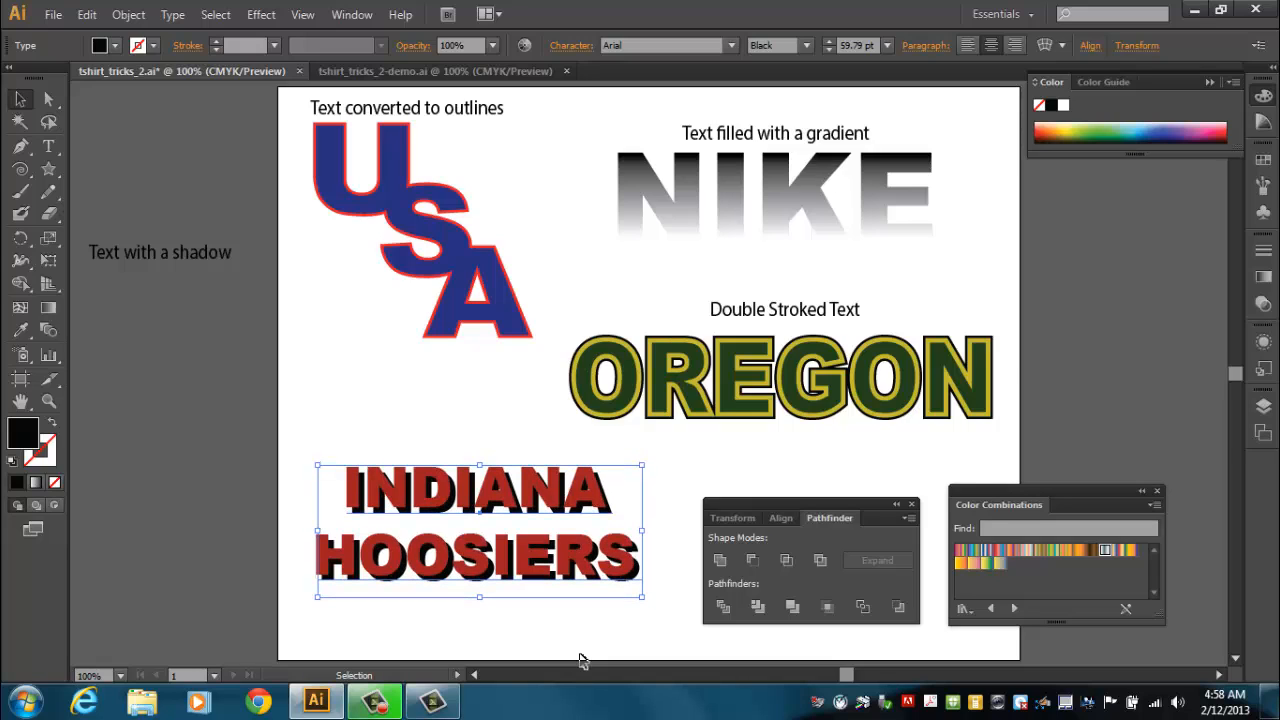
key("Right")
key("Right")
key("Right")
key("Right")
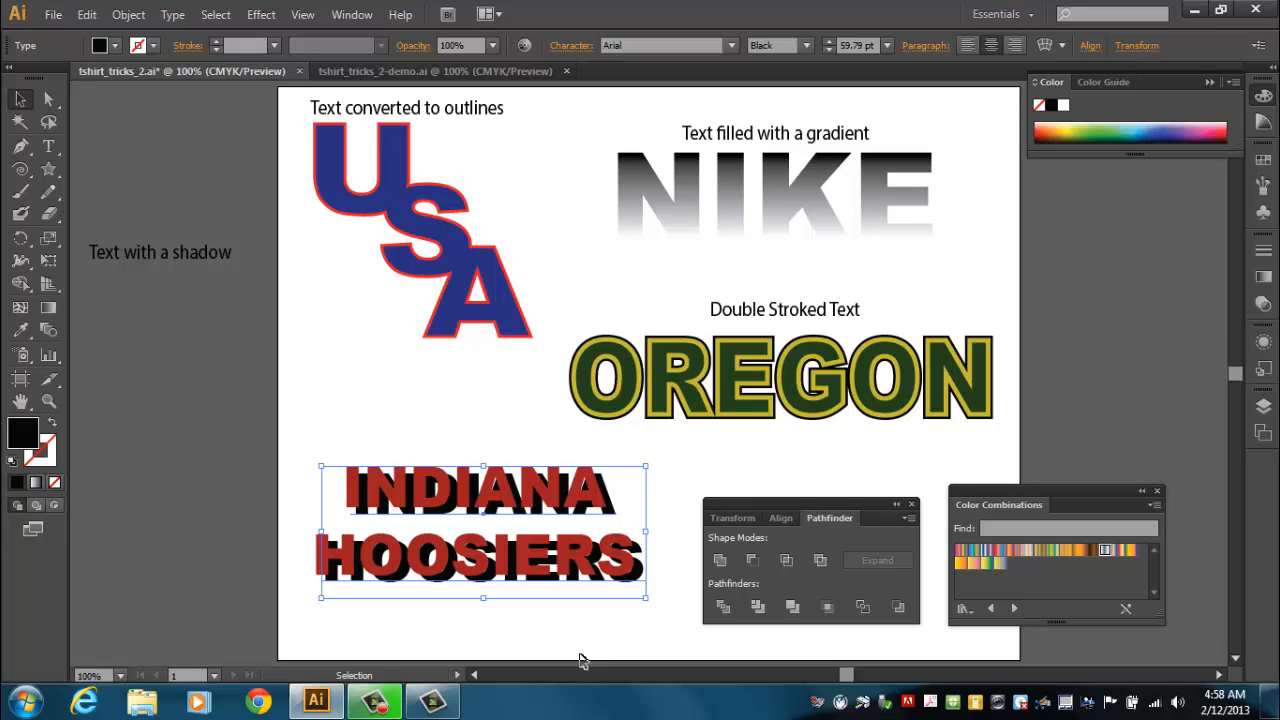
key("Up")
key("Up")
key("Up")
key("Left")
key("Left")
key("Left")
key("Left")
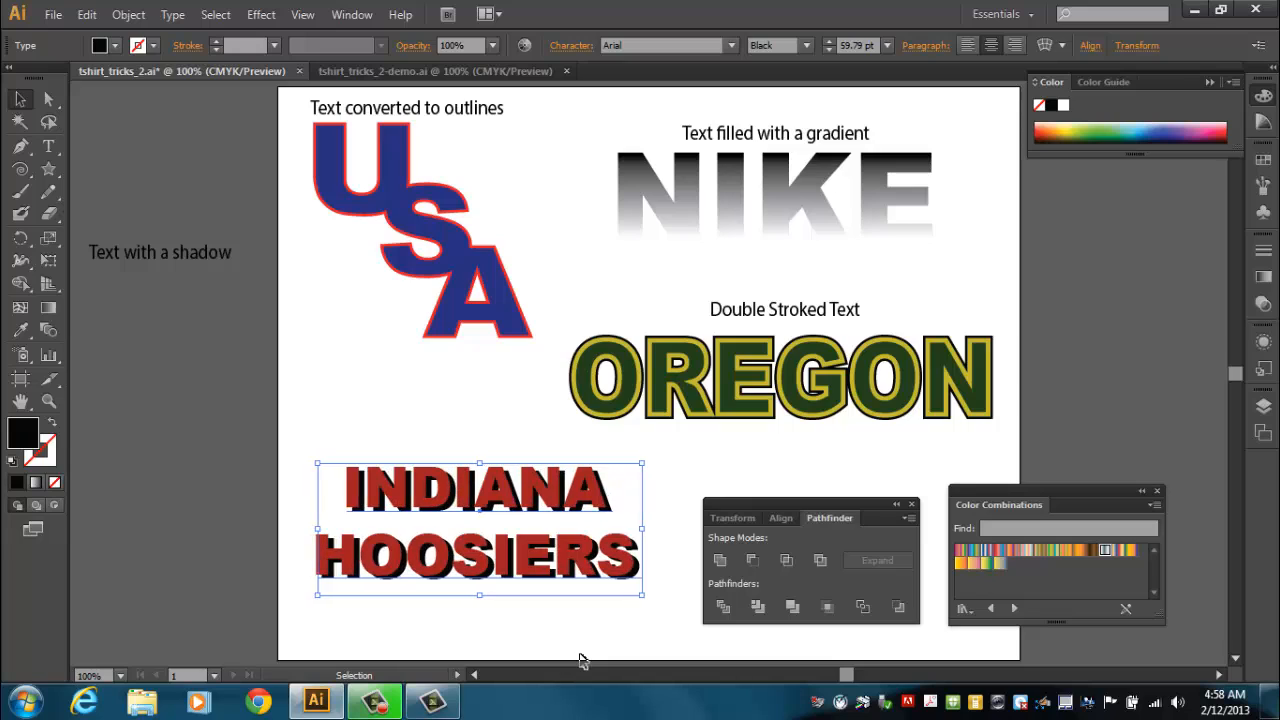
key("Left")
key("Up")
key("Up")
key("Left")
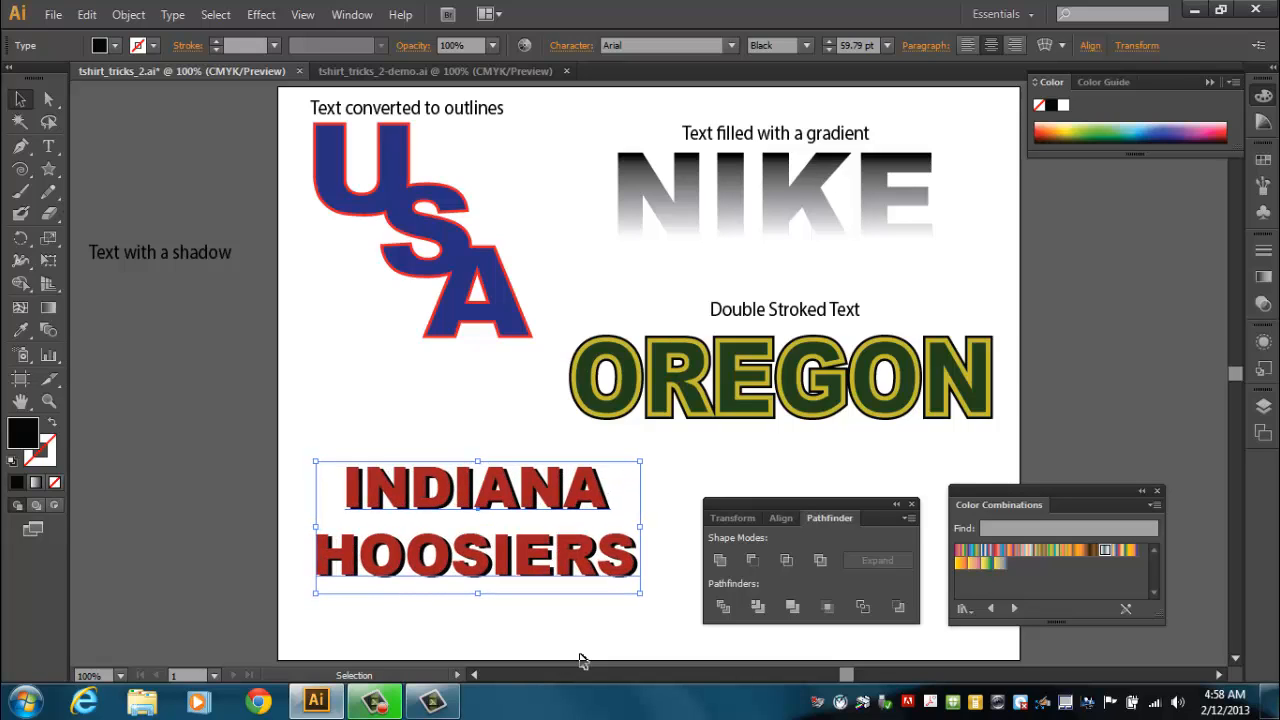
key("Down")
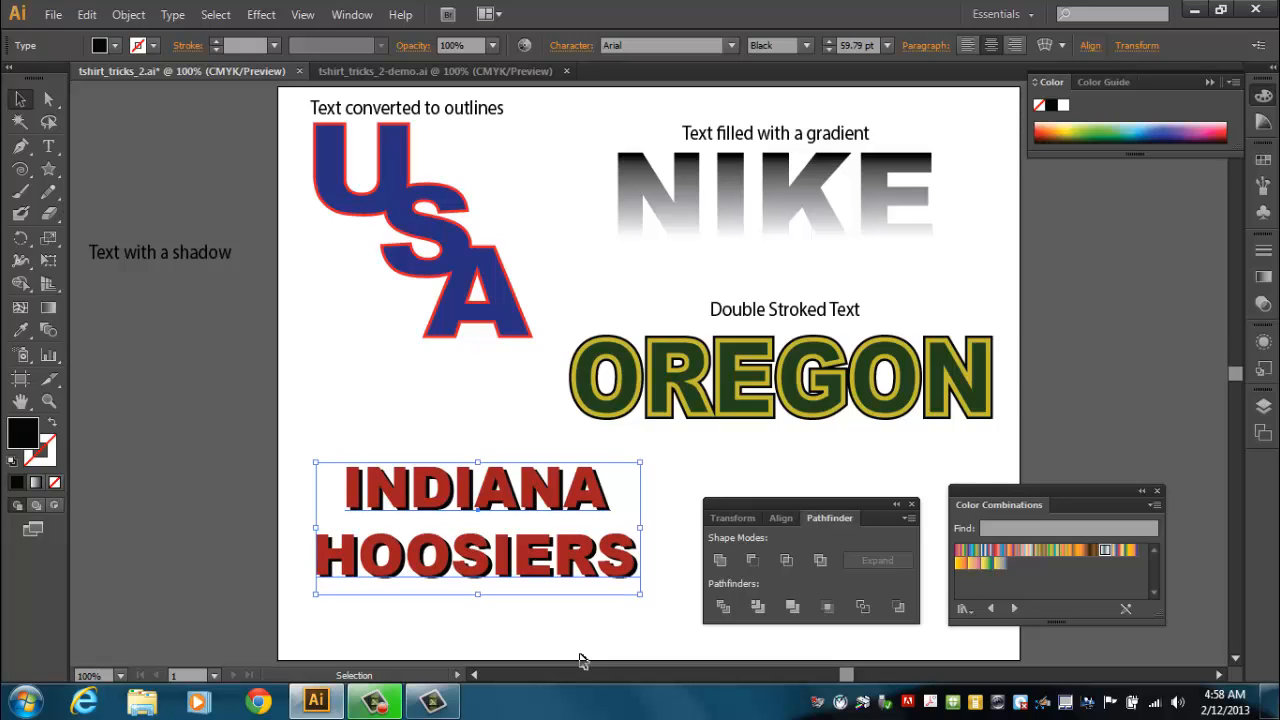
key("Left")
key("Left")
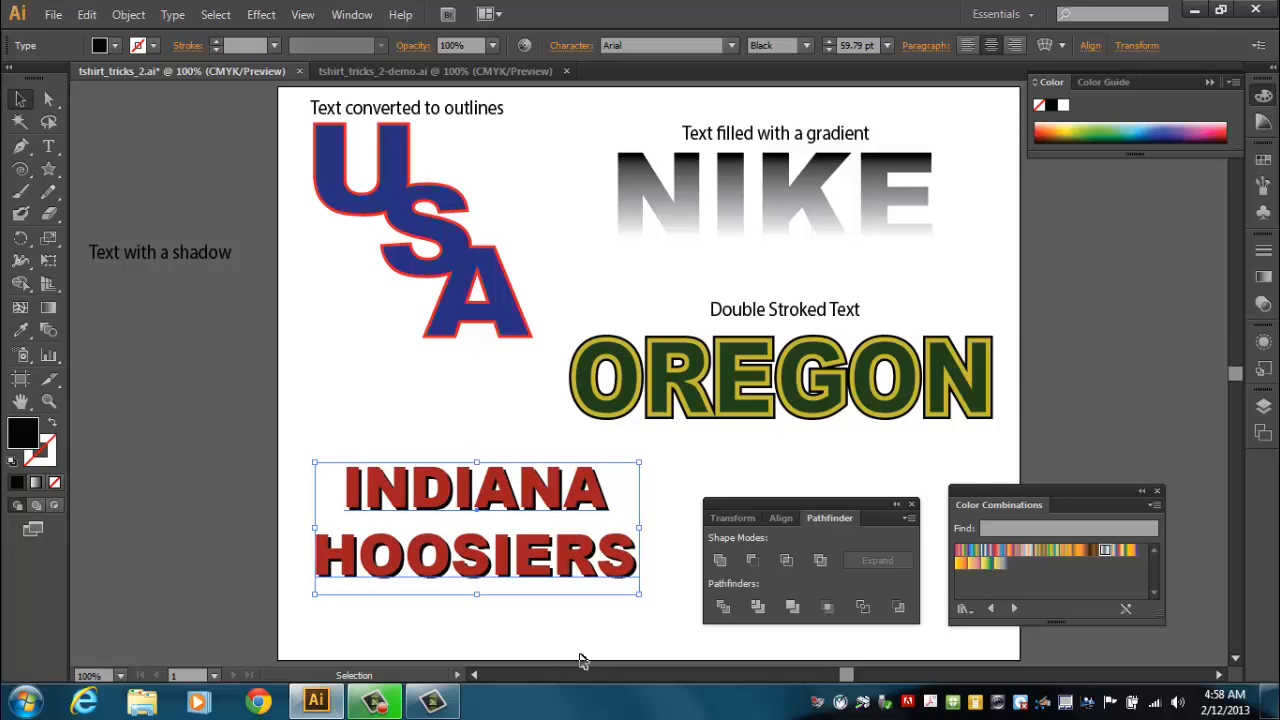
left_click(645, 606)
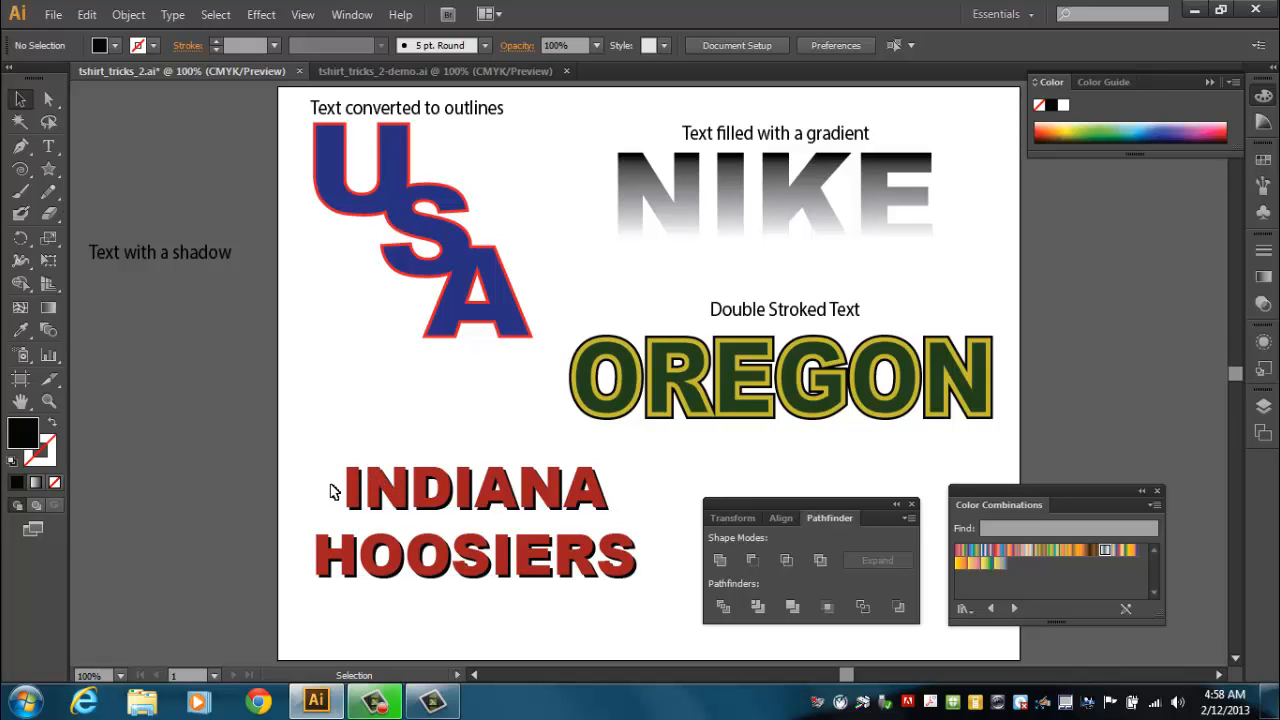
Select the red text and its shadow, group them, and reposition the group slightly up and left.
left_click_drag(321, 456, 480, 612)
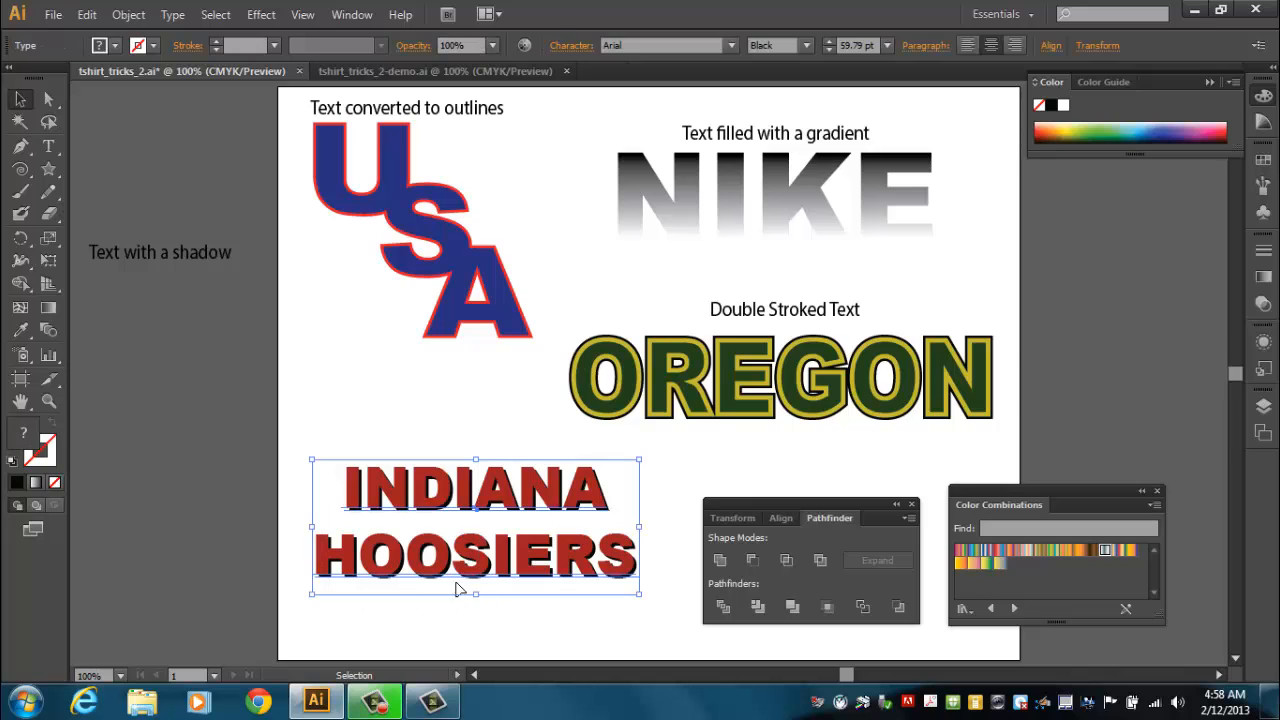
left_click(128, 14)
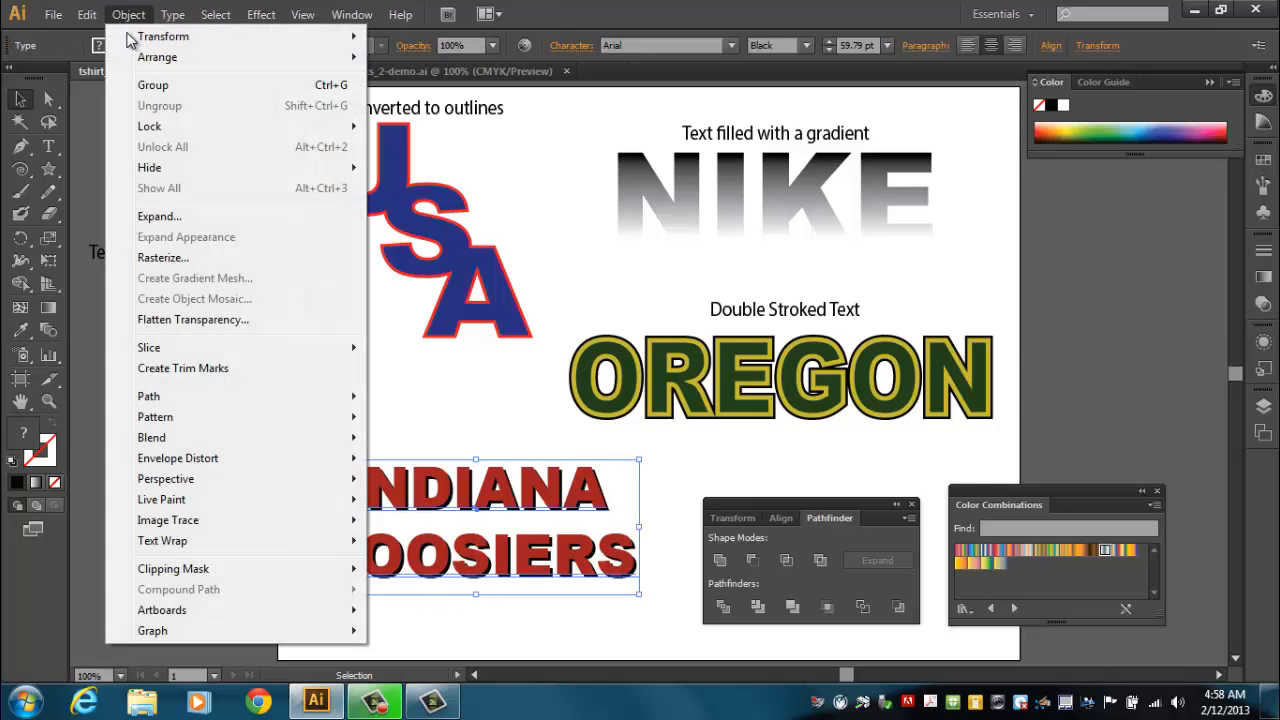
left_click(152, 84)
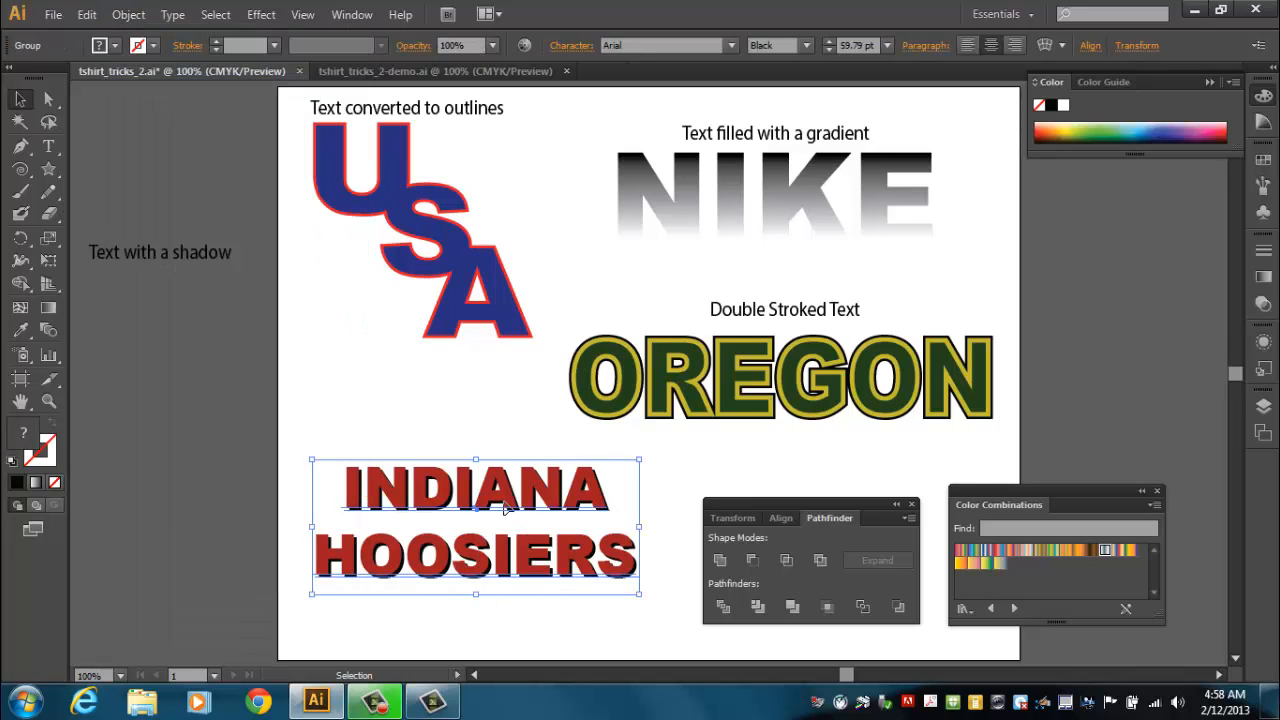
mouse_move(506, 508)
left_mouse_down()
mouse_move(495, 500)
mouse_move(520, 448)
mouse_move(488, 499)
left_mouse_up()
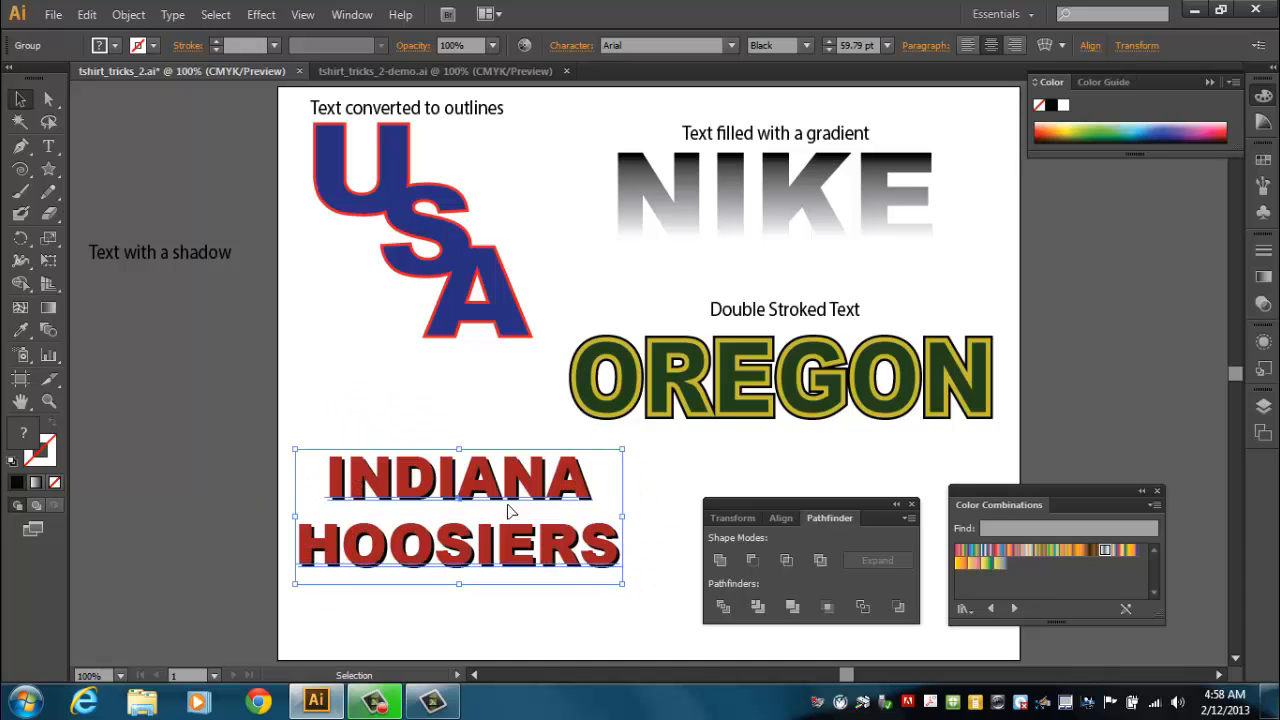